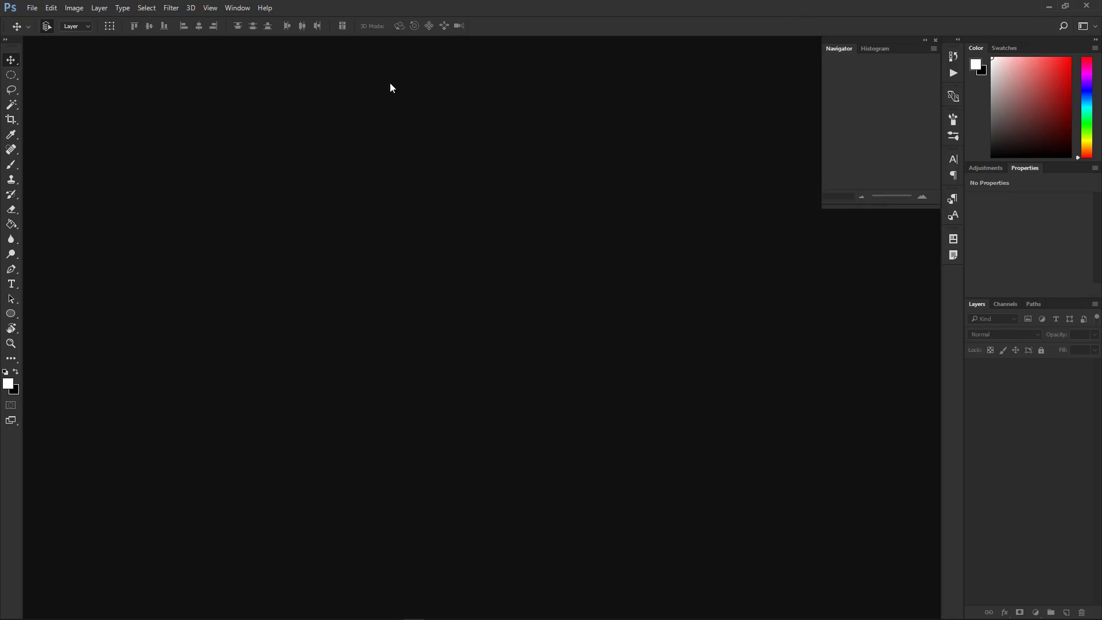
Step: Start a new document and bring its settings dialog towards the middle of the workspace
click(32, 8)
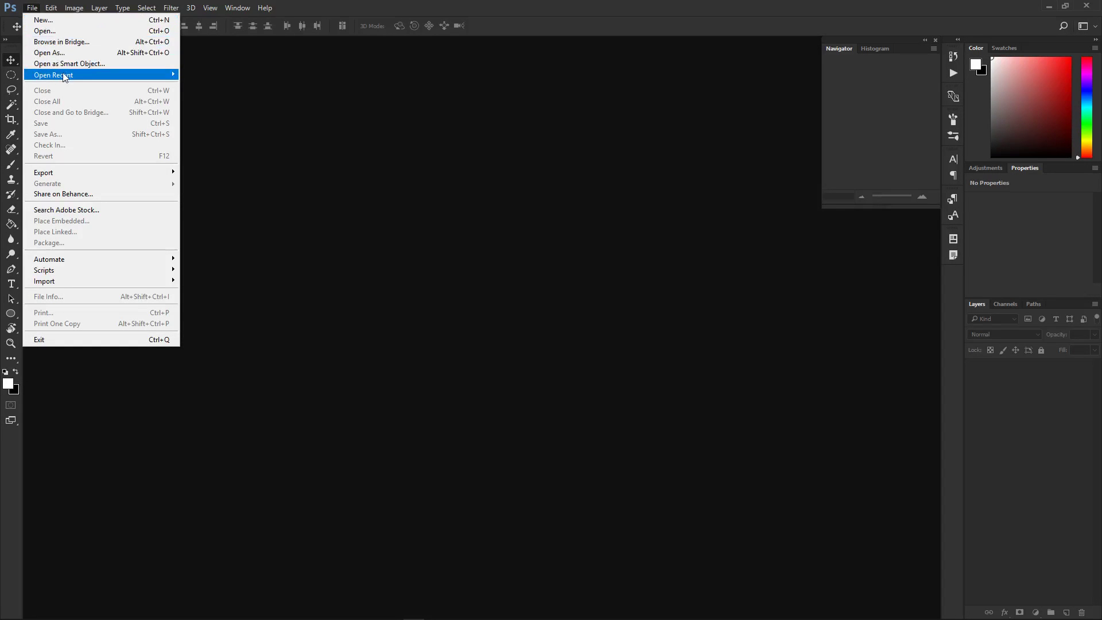
click(46, 5)
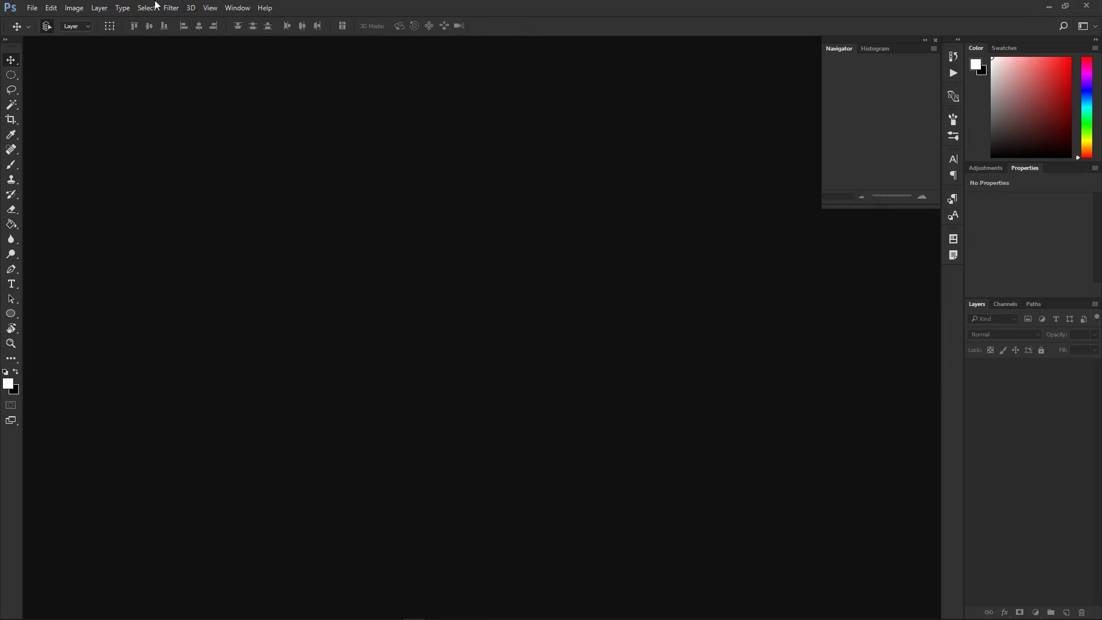
click(36, 7)
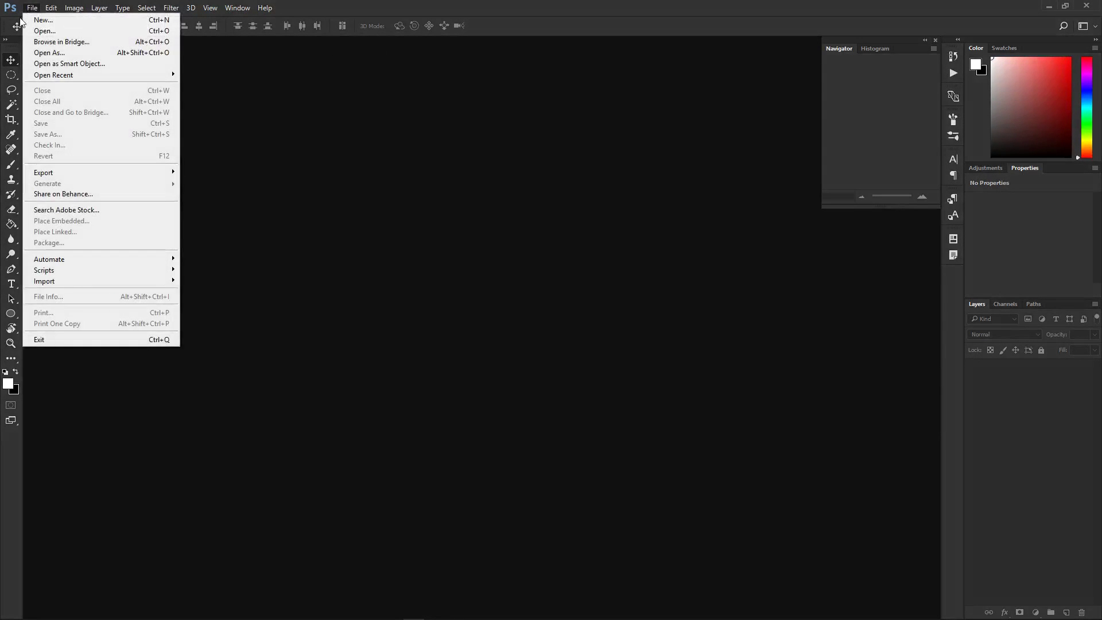
click(43, 20)
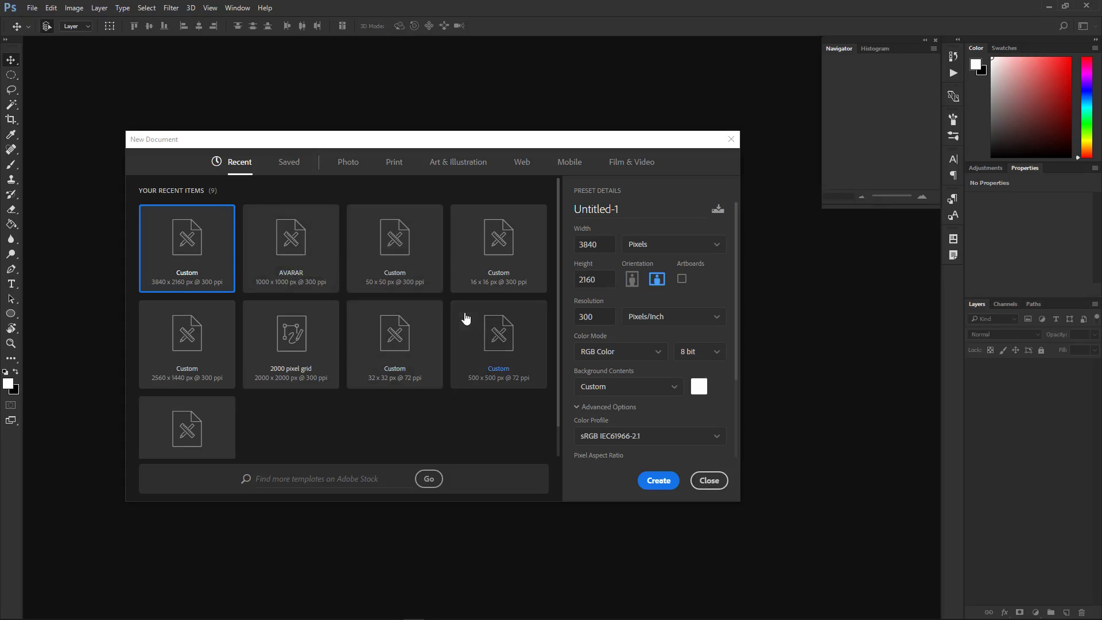
click(694, 211)
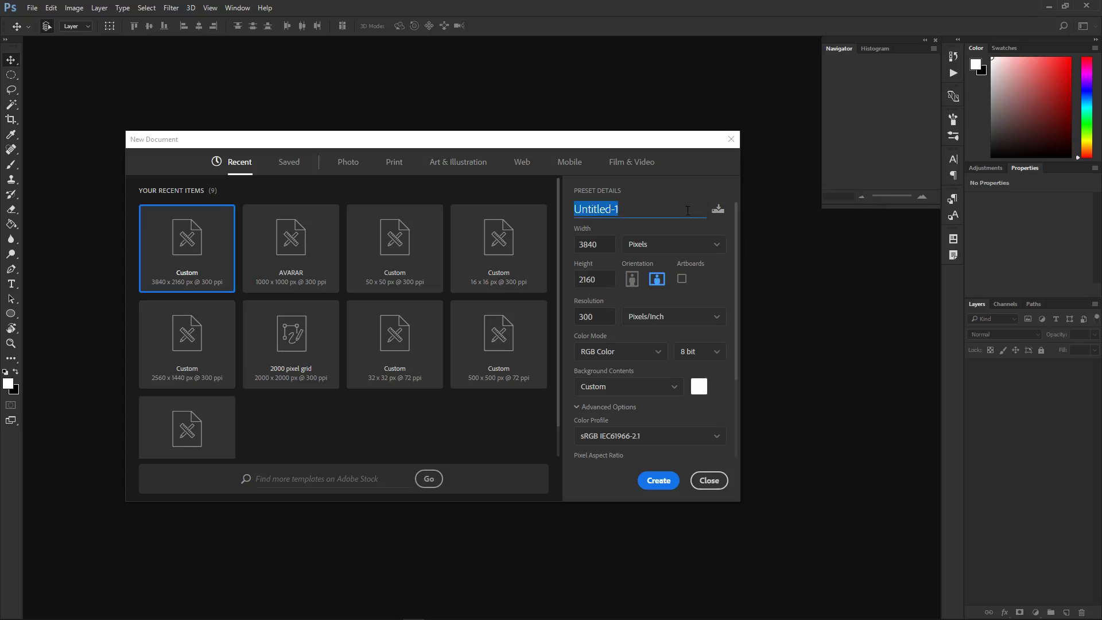
click(330, 392)
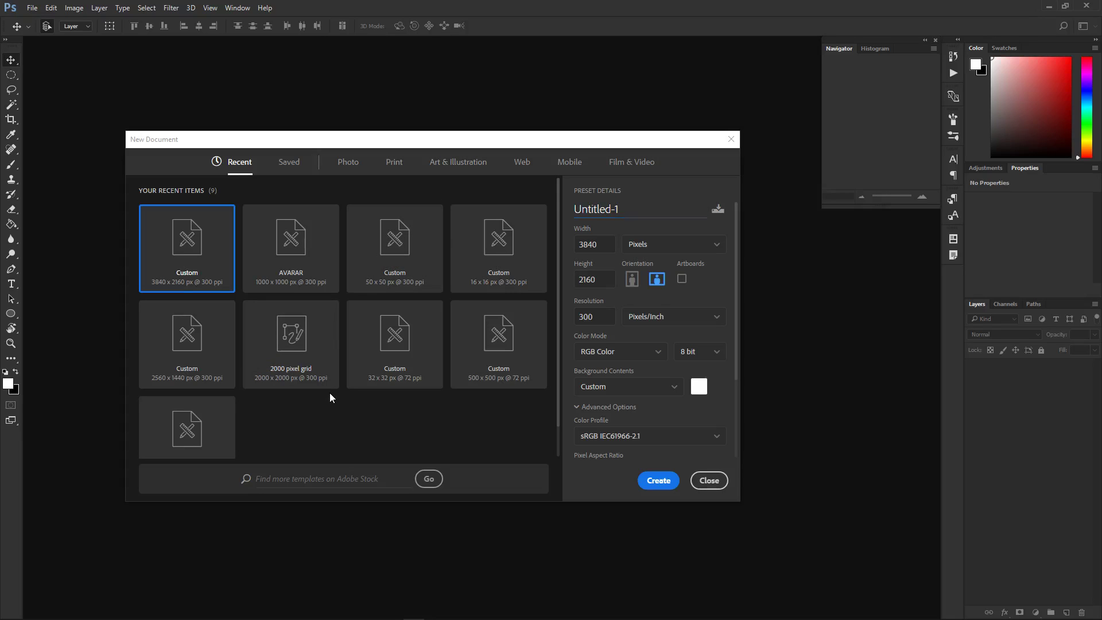
drag(396, 140, 479, 151)
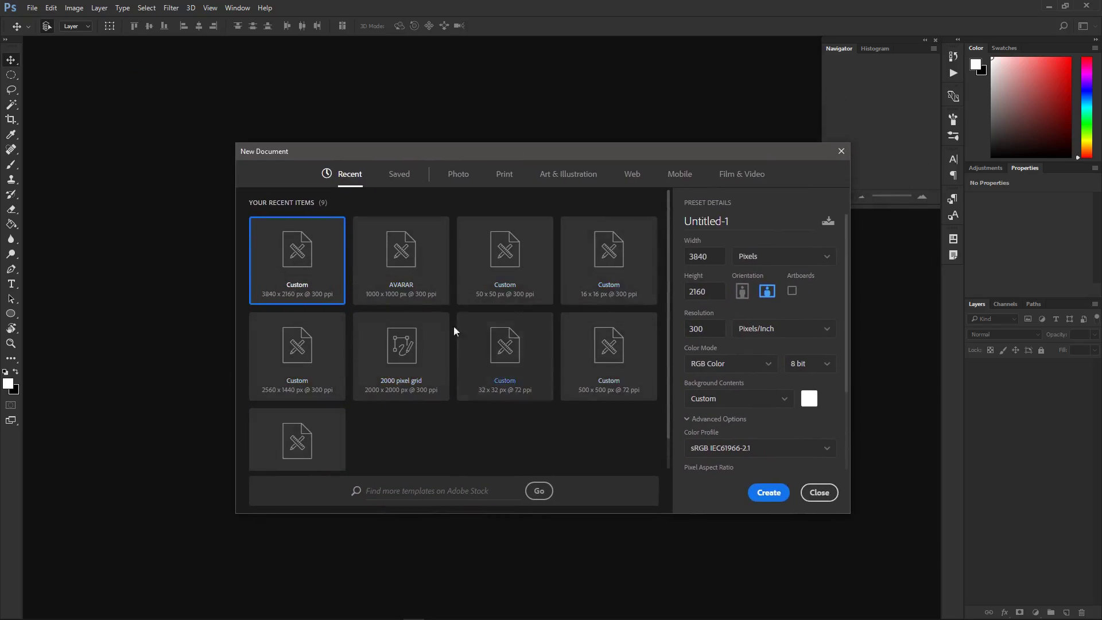
scroll(469, 402, down, 1)
scroll(470, 401, up, 1)
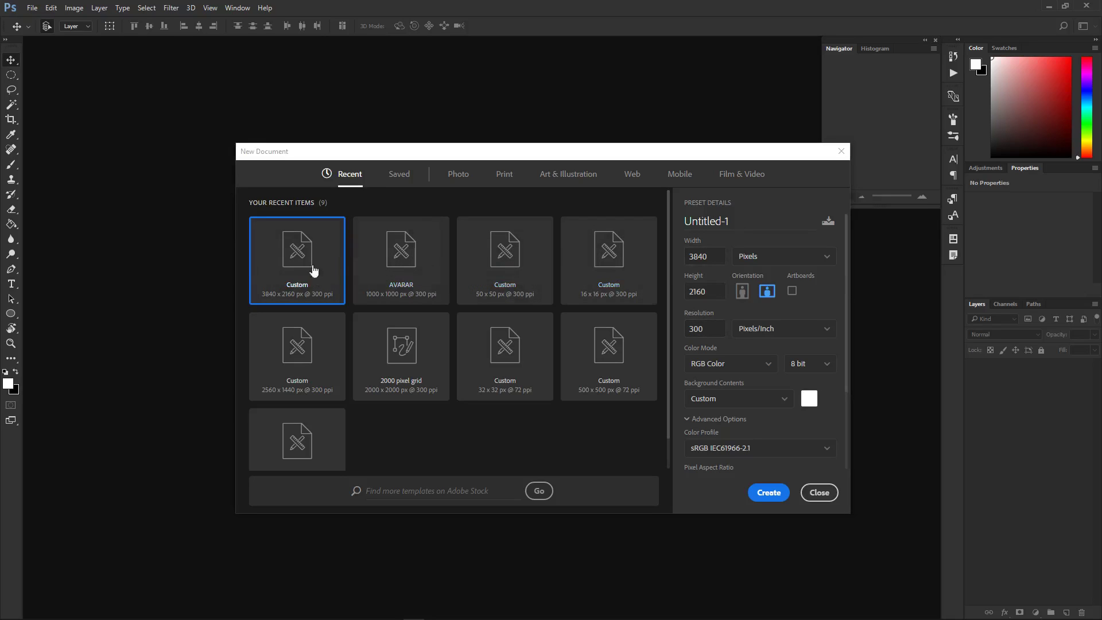
Step: Name the document Wallpaper and save its 3840 x 2160 px, 300 ppi settings as a preset called Wallpaper
click(767, 222)
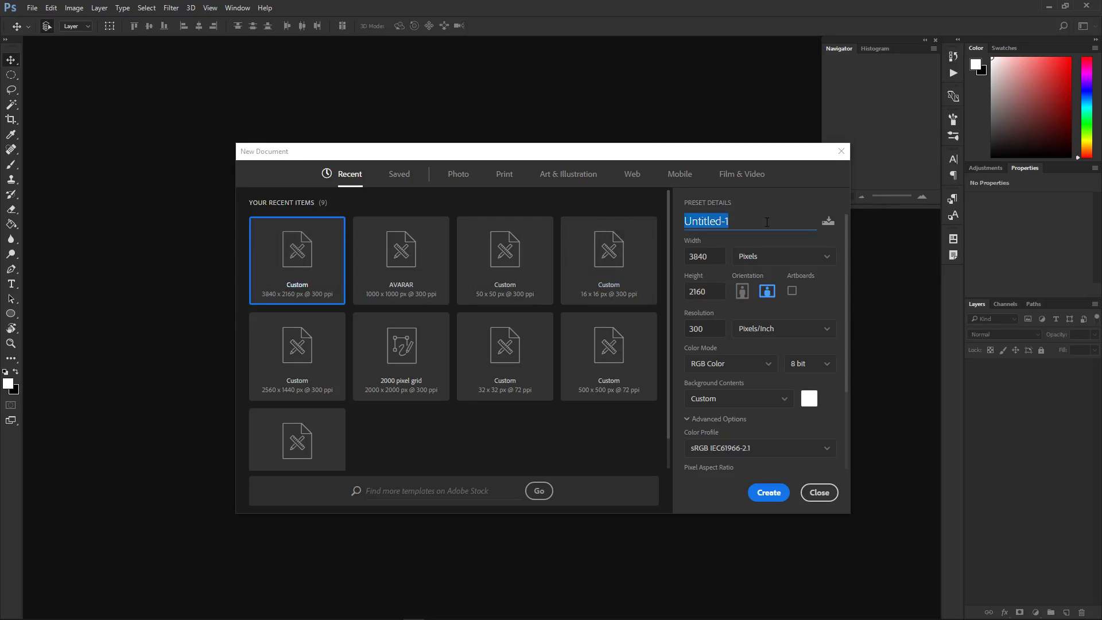
scroll(329, 278, down, 1)
scroll(327, 337, up, 1)
text(Wallpaper)
click(826, 227)
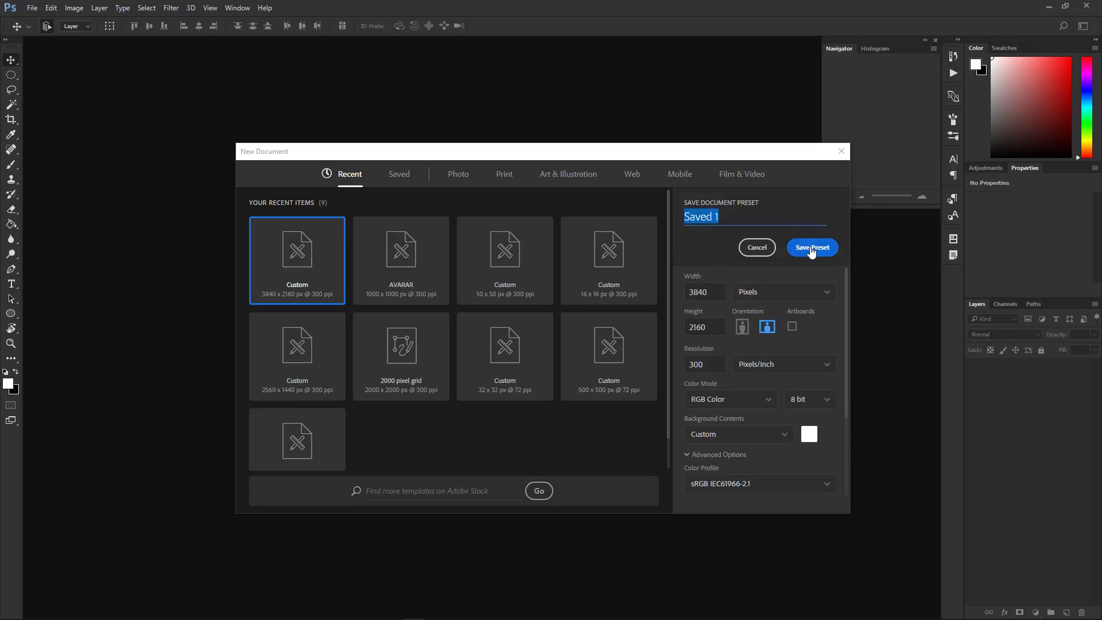
text(Wallpaper)
click(813, 247)
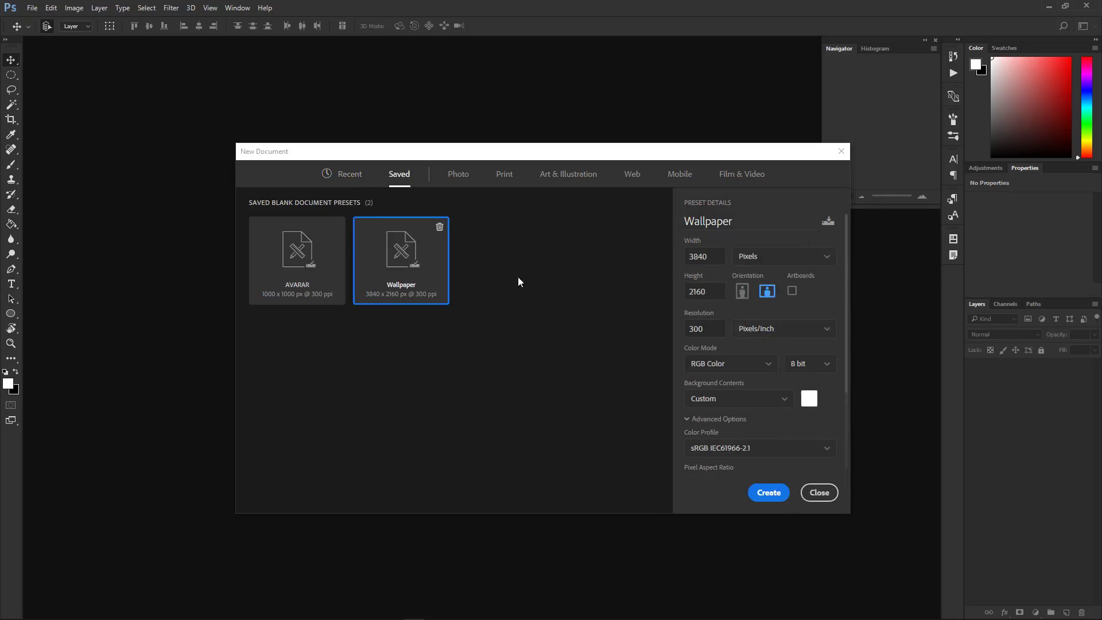
Step: Look through the recent and saved document presets, including the AVARAR and Wallpaper presets
click(366, 177)
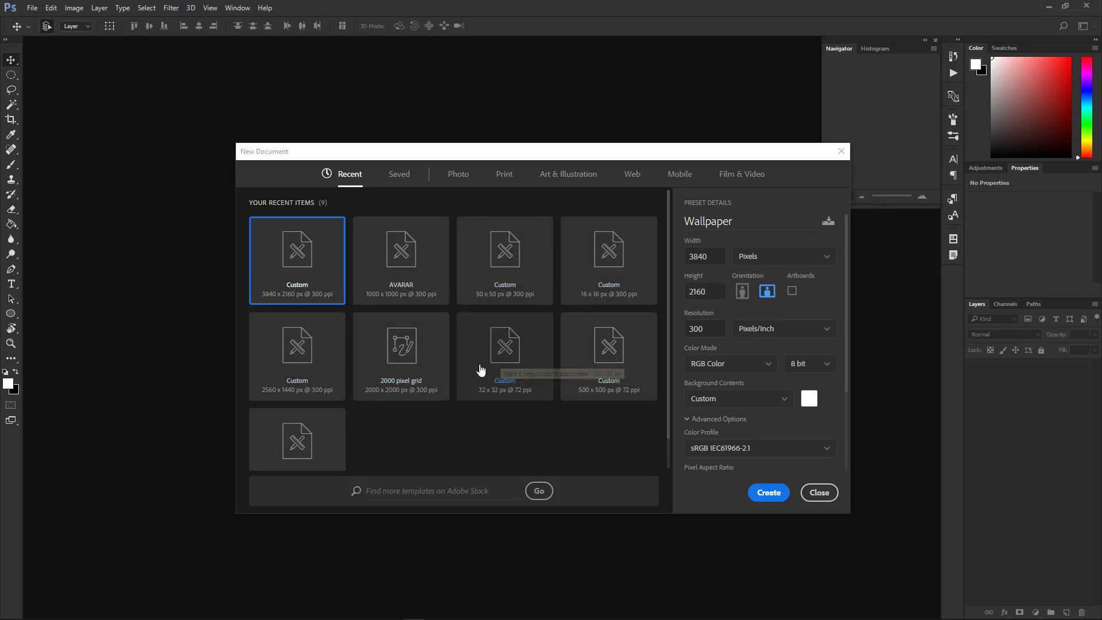
scroll(449, 303, down, 1)
scroll(450, 303, up, 1)
scroll(450, 303, down, 1)
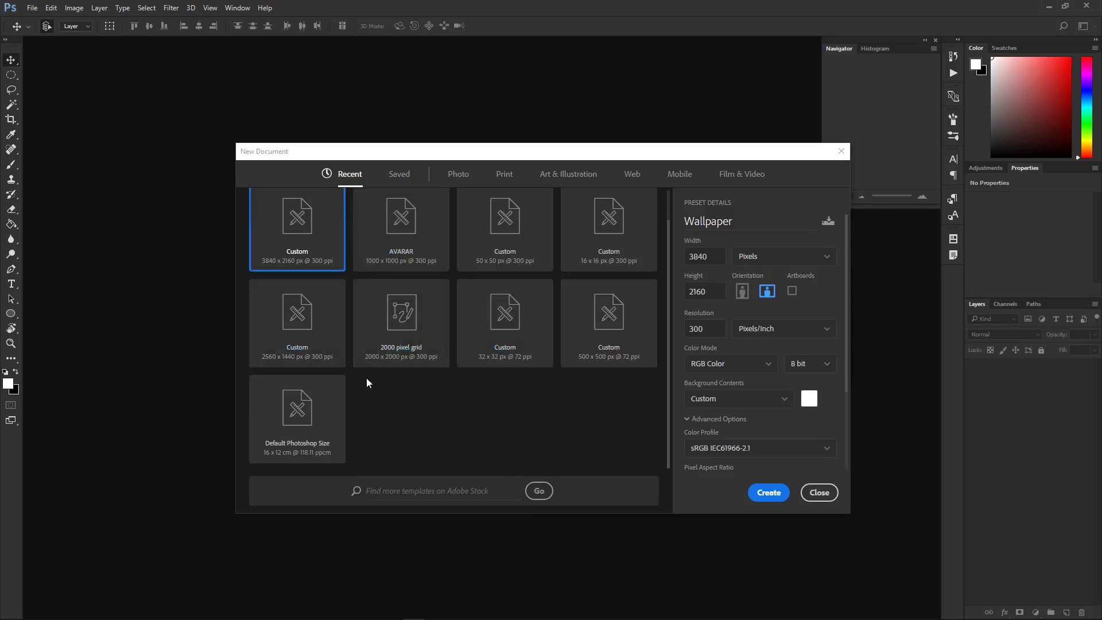
scroll(366, 378, up, 1)
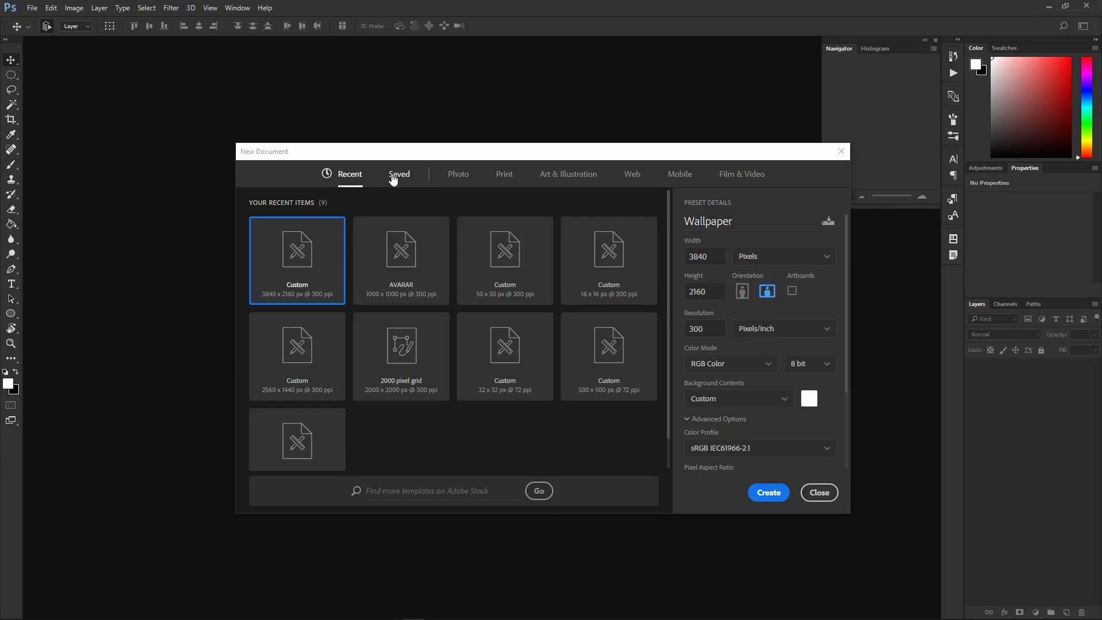
click(398, 174)
click(405, 269)
click(339, 256)
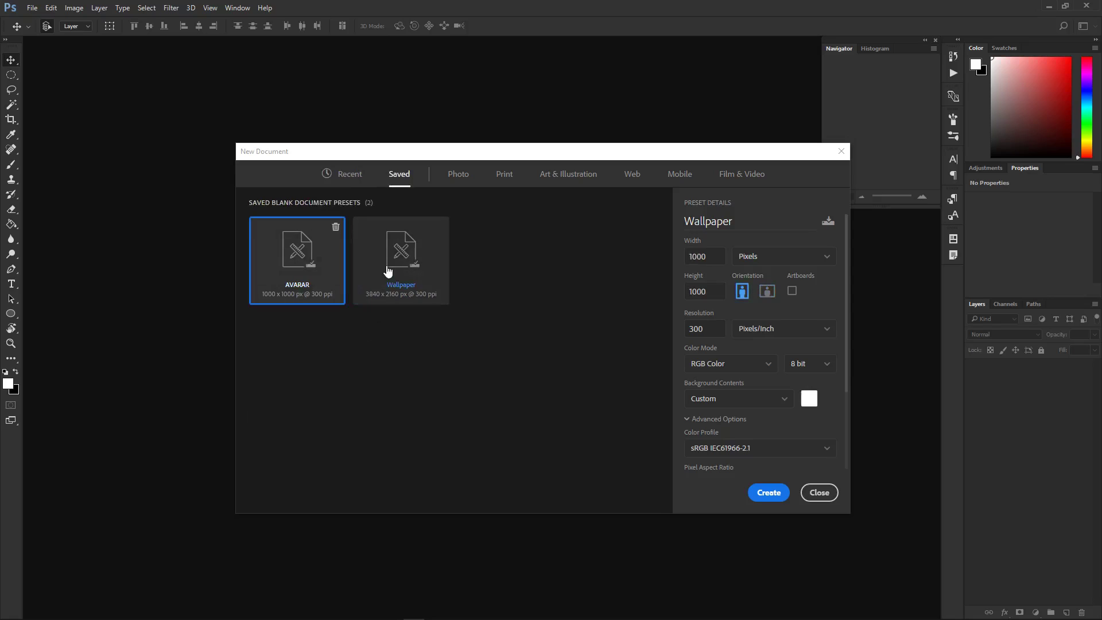
click(356, 181)
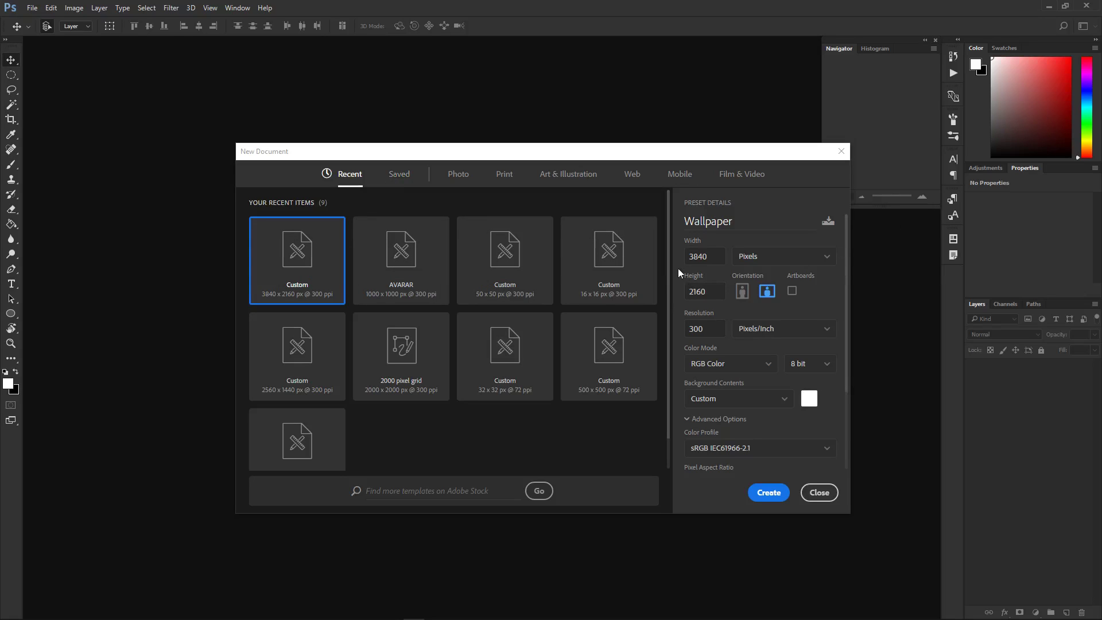
Step: Set the new document's width to 1920 pixels and its height to 1080 pixels
double_click(716, 253)
text(1920)
double_click(700, 293)
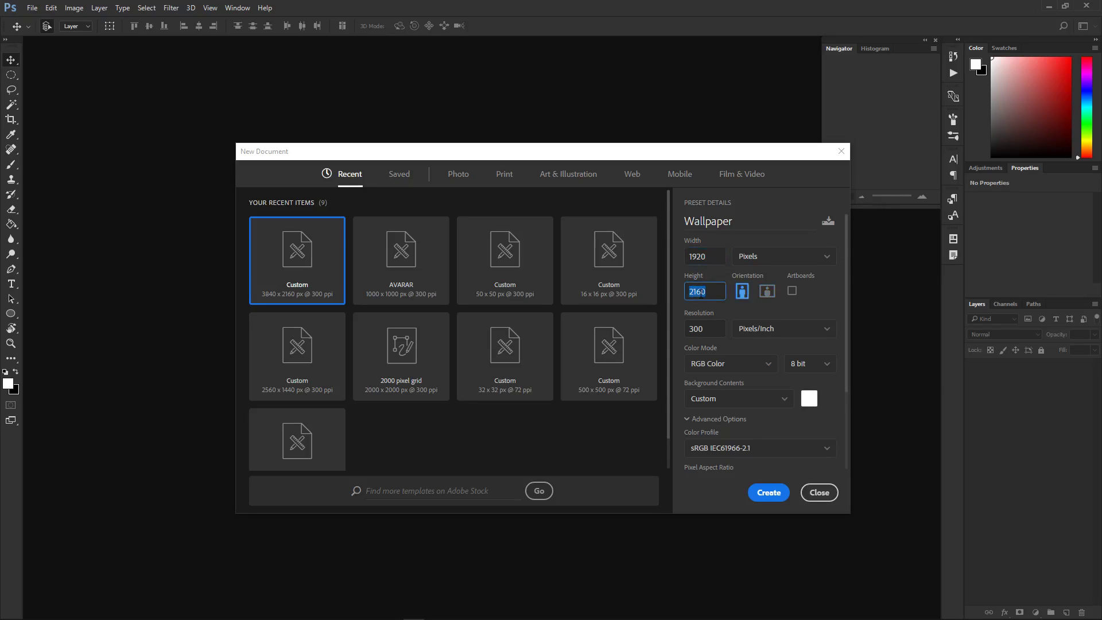
text(1080)
key(Tab)
Step: Apply the recent custom 3840 x 2160 px, 300 ppi preset to the new document
double_click(712, 255)
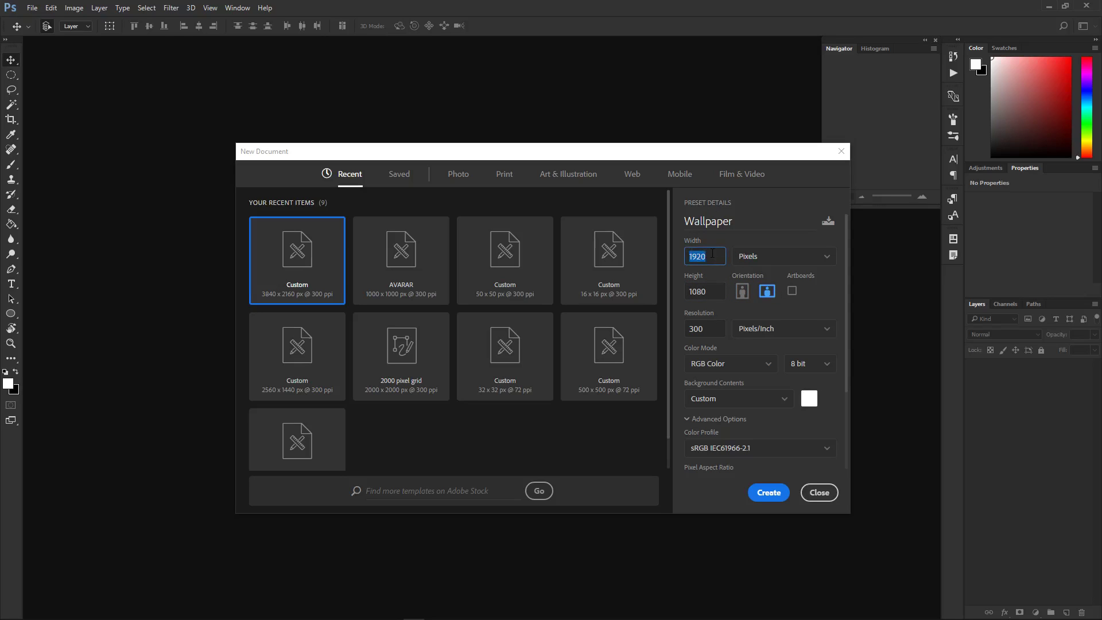
double_click(707, 328)
double_click(712, 335)
double_click(711, 254)
text(36)
click(327, 248)
Step: Set the new document's background contents to White
double_click(706, 329)
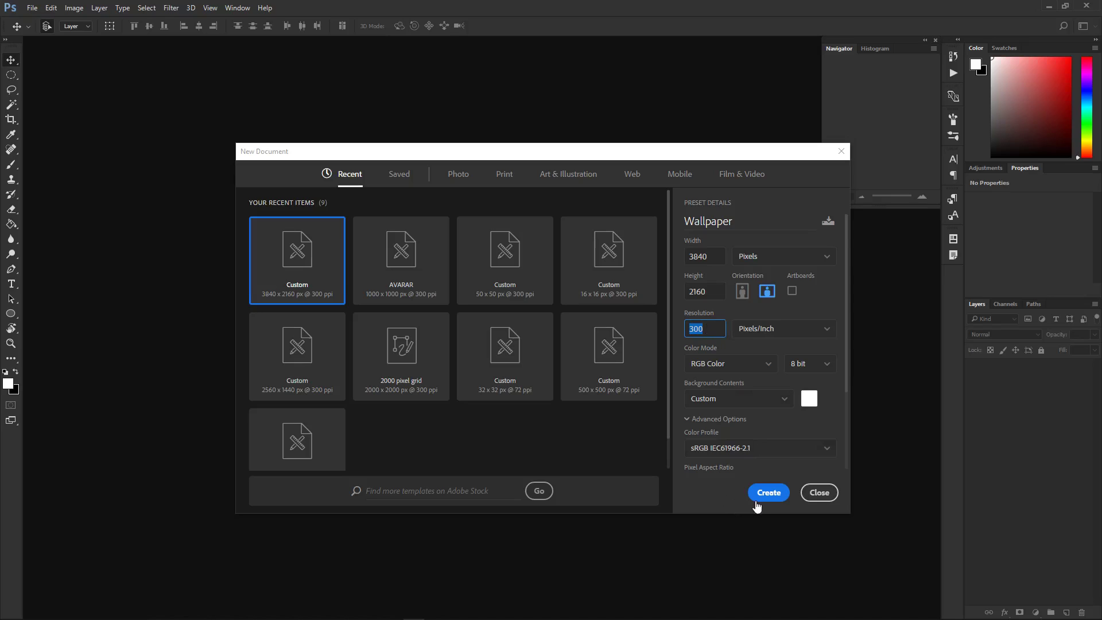
drag(846, 333, 851, 288)
scroll(838, 333, down, 3)
scroll(838, 337, up, 3)
scroll(838, 338, down, 3)
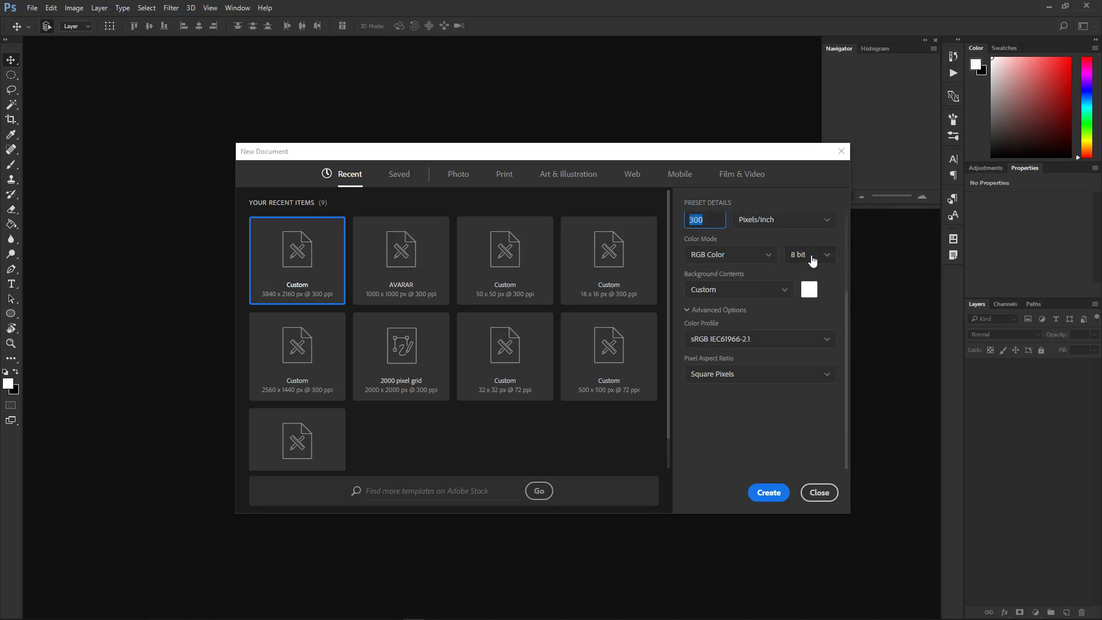
click(717, 289)
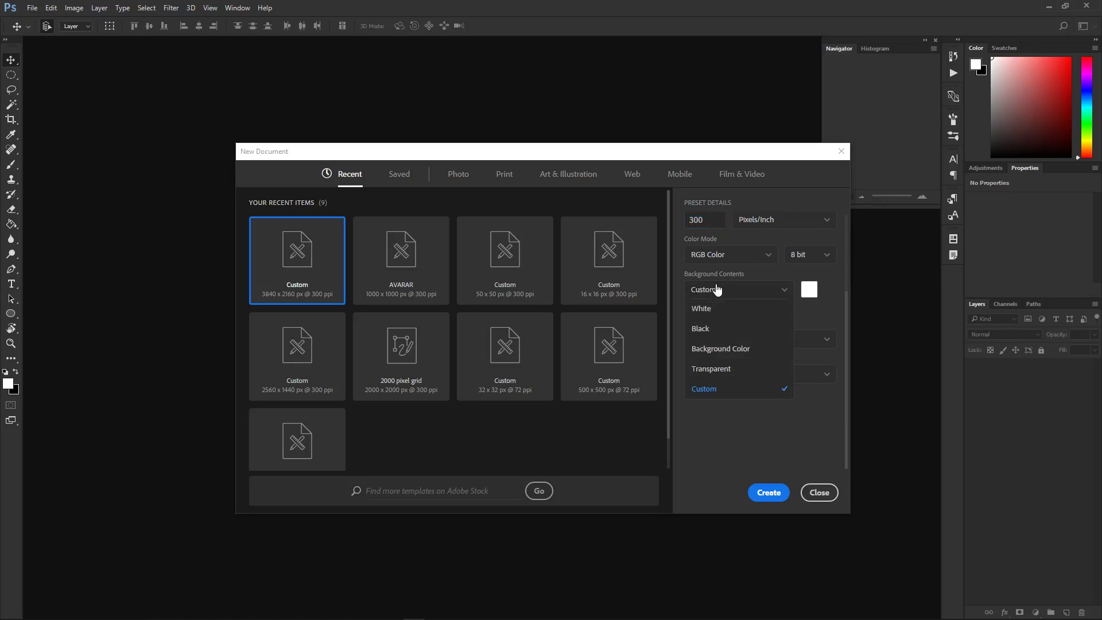
click(712, 310)
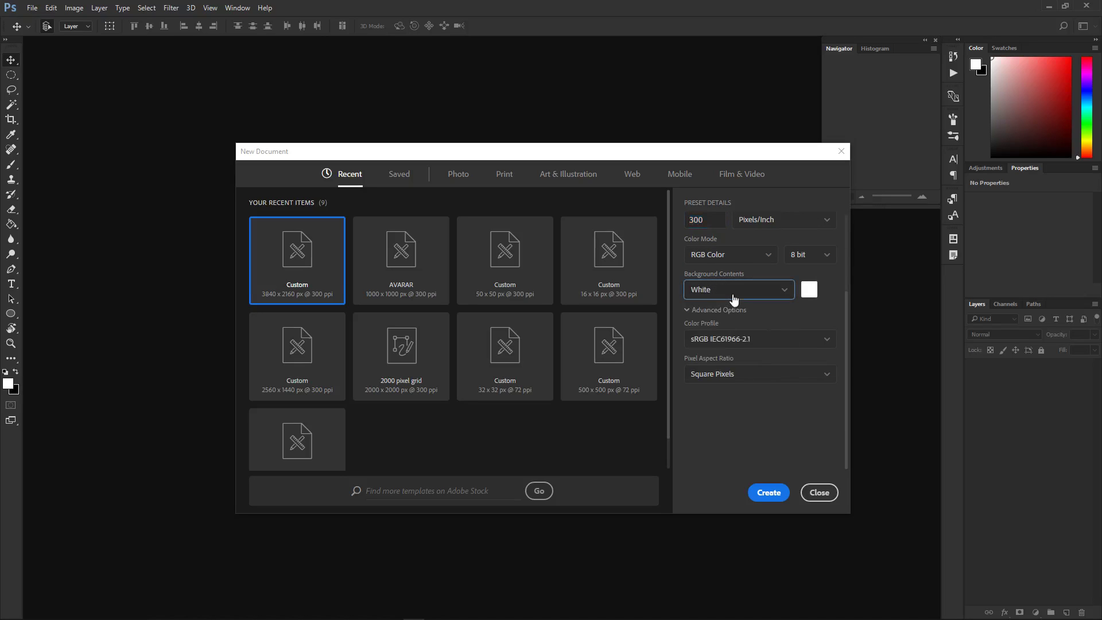
click(728, 310)
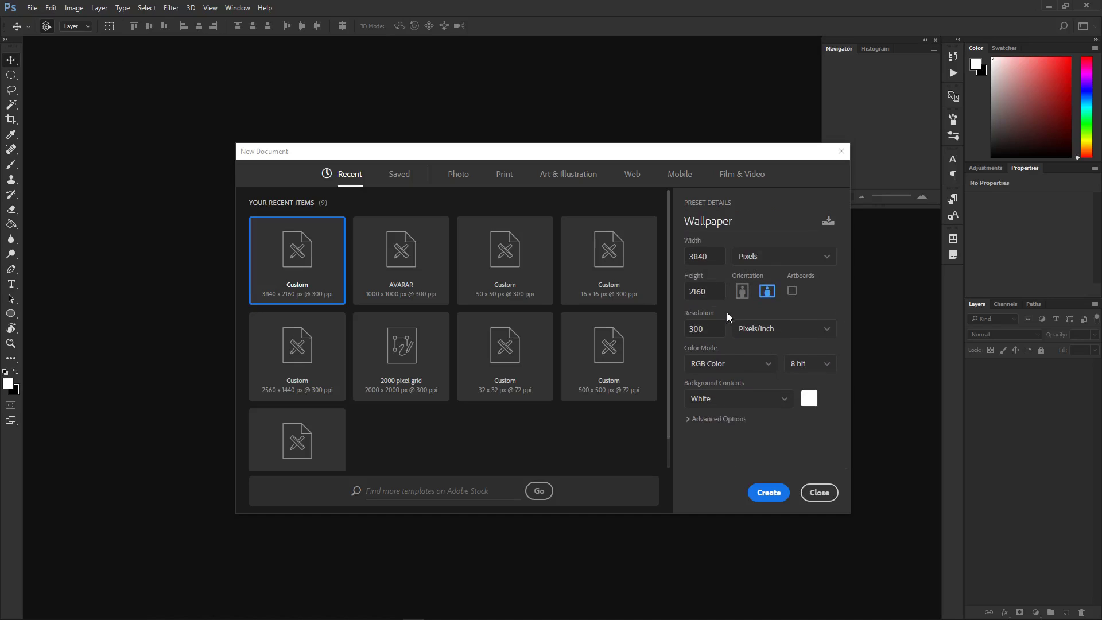
Step: Choose Square Pixels as the pixel aspect ratio and create the Wallpaper document
click(690, 418)
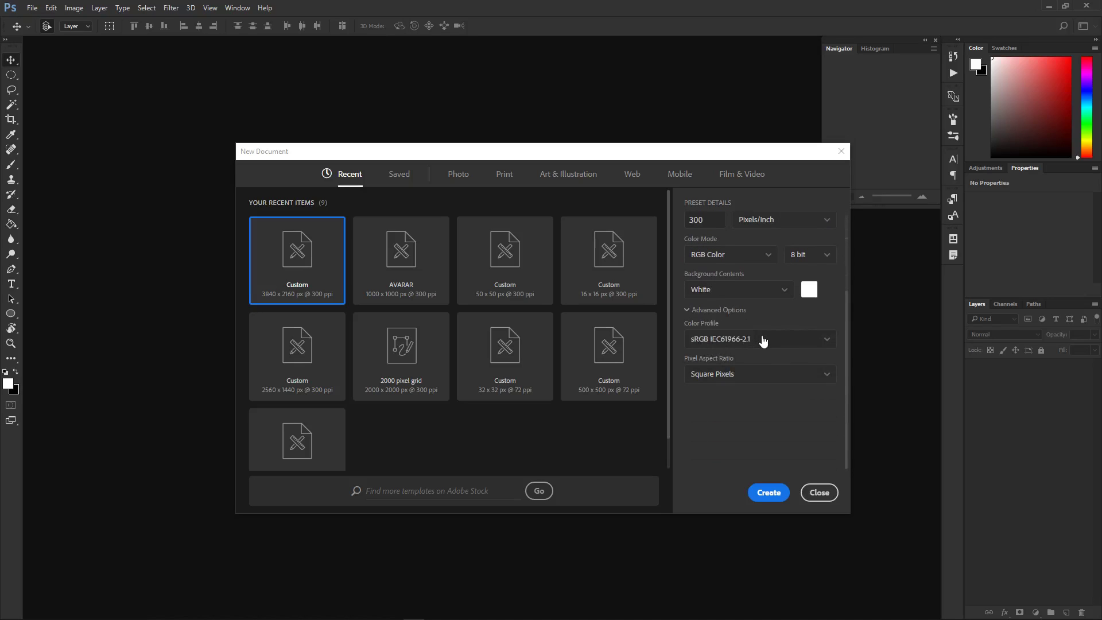
click(749, 376)
click(738, 399)
scroll(746, 450, up, 3)
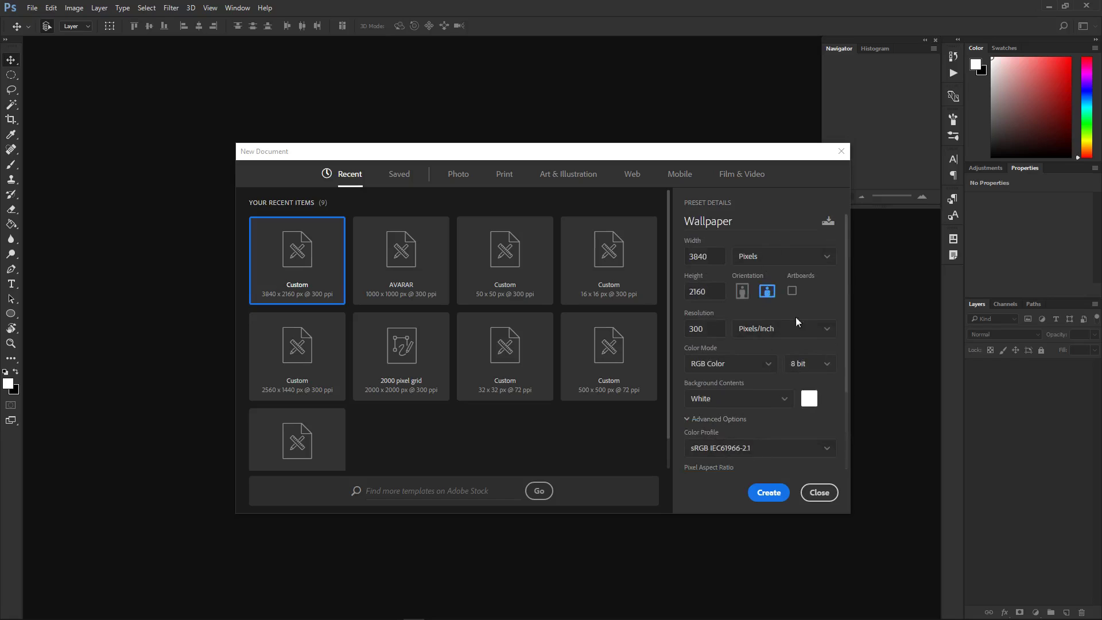
click(765, 500)
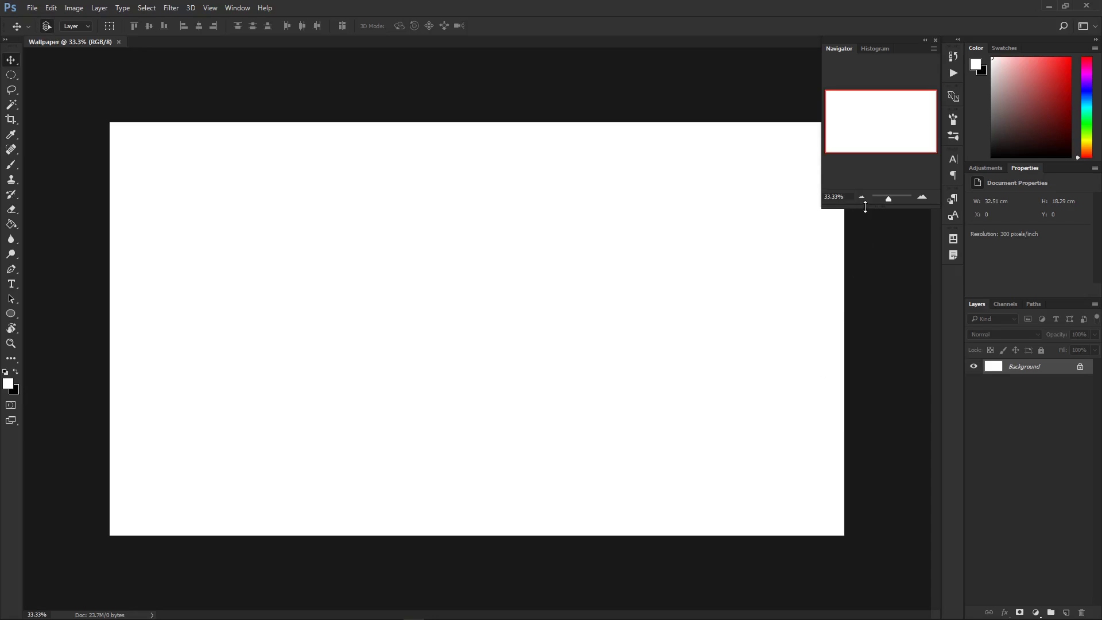
key(ctrl+plus)
key(ctrl+plus)
key(ctrl+plus)
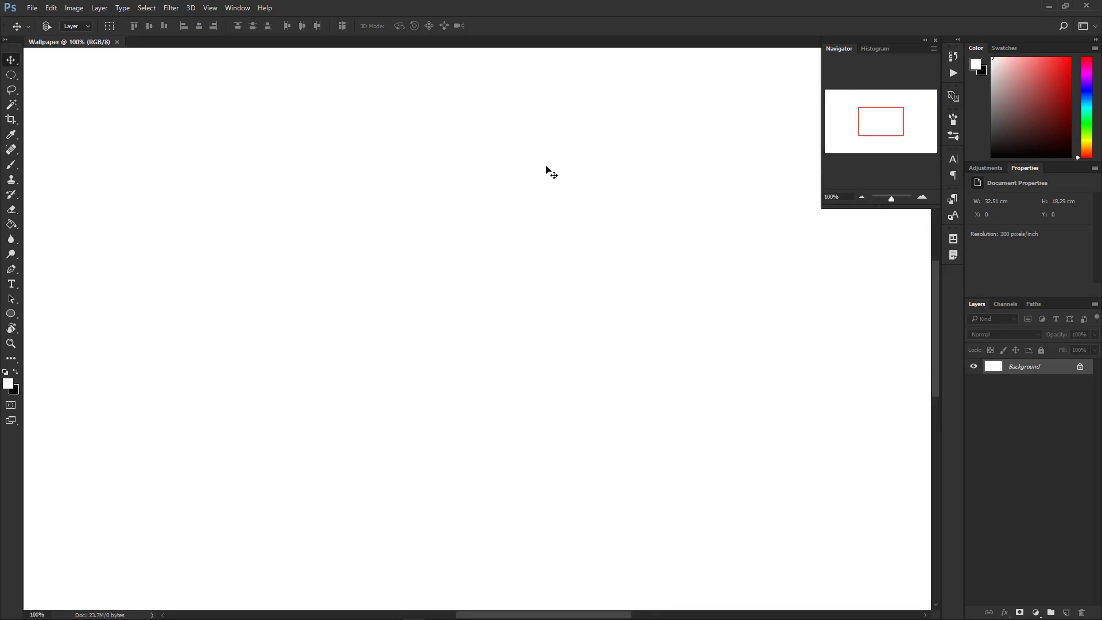
key(ctrl+minus)
key(ctrl+minus)
key(ctrl+minus)
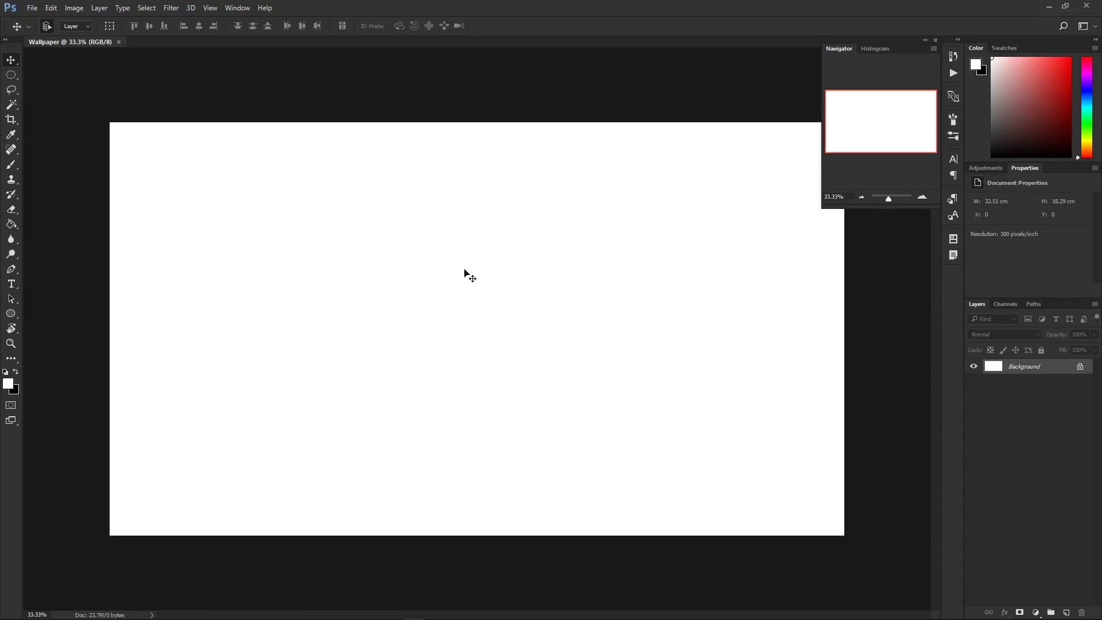
Step: Try painting scattered black dots across the Background layer with the Brush tool
click(11, 164)
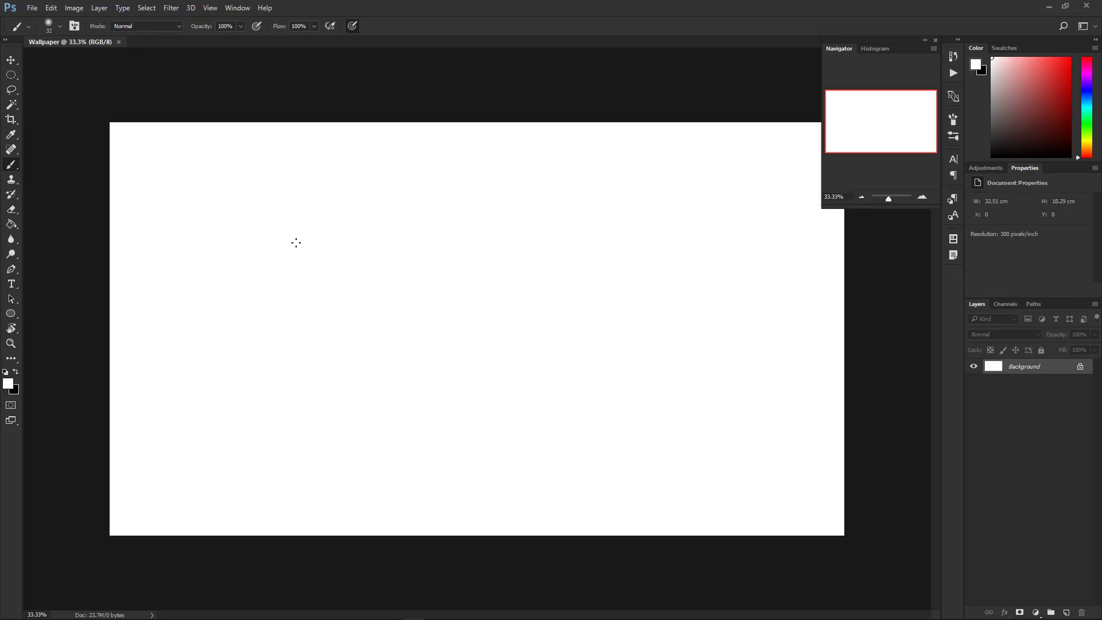
key(x)
mouse_move(289, 327)
mouse_down()
mouse_move(476, 290)
mouse_move(827, 252)
mouse_move(514, 165)
mouse_move(195, 150)
mouse_move(153, 413)
mouse_move(688, 459)
mouse_move(835, 237)
mouse_move(373, 241)
mouse_move(201, 367)
mouse_move(775, 367)
mouse_move(254, 390)
mouse_move(402, 476)
mouse_move(718, 322)
mouse_move(293, 260)
mouse_move(269, 310)
mouse_move(545, 178)
mouse_move(734, 414)
mouse_move(705, 447)
mouse_up()
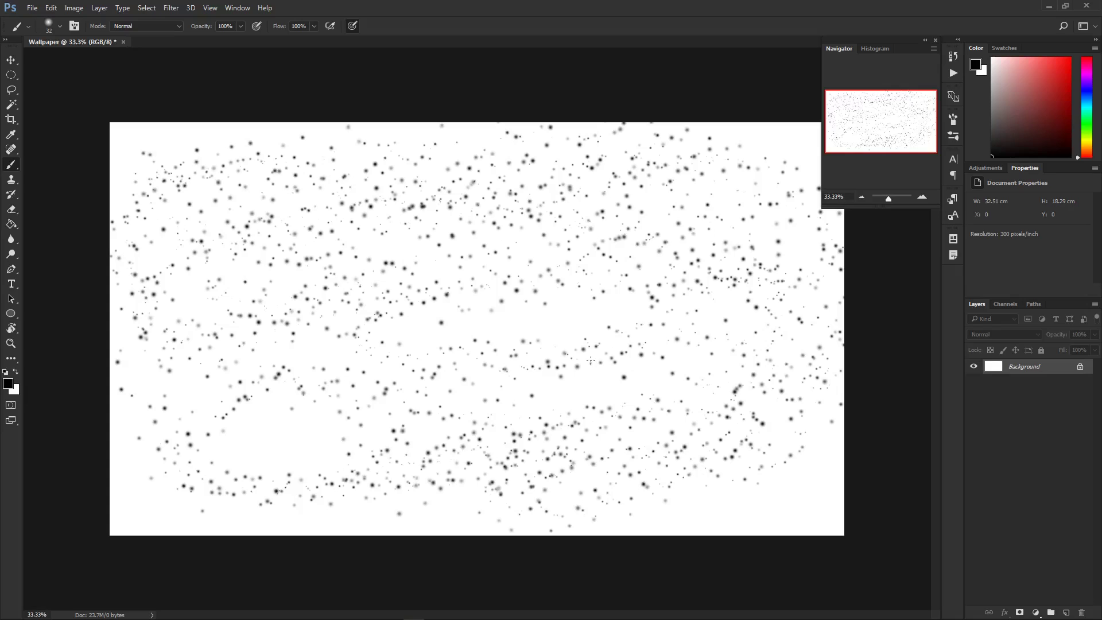
key(ctrl+z)
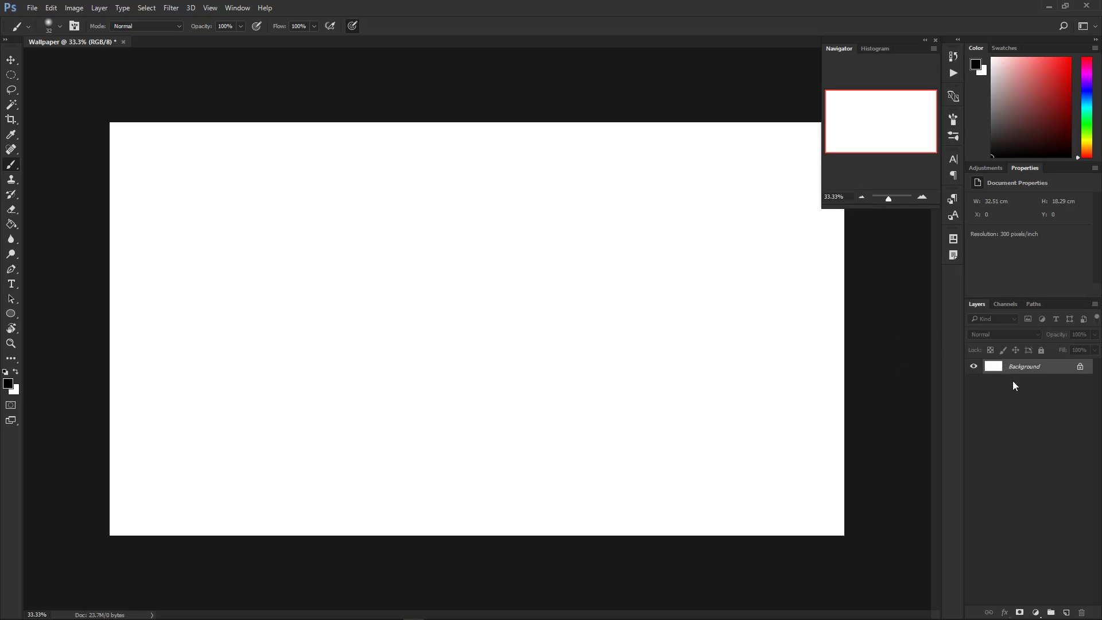
Step: Convert the locked Background into a regular layer named Layer 0 and add a new empty layer above it
double_click(1050, 368)
key(Return)
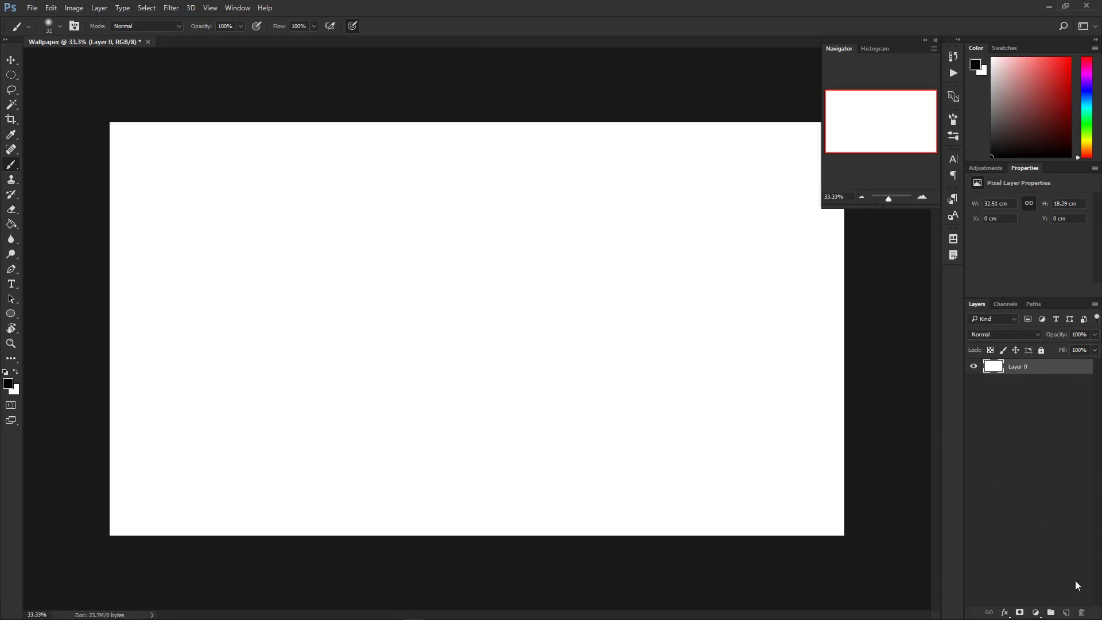
click(1067, 612)
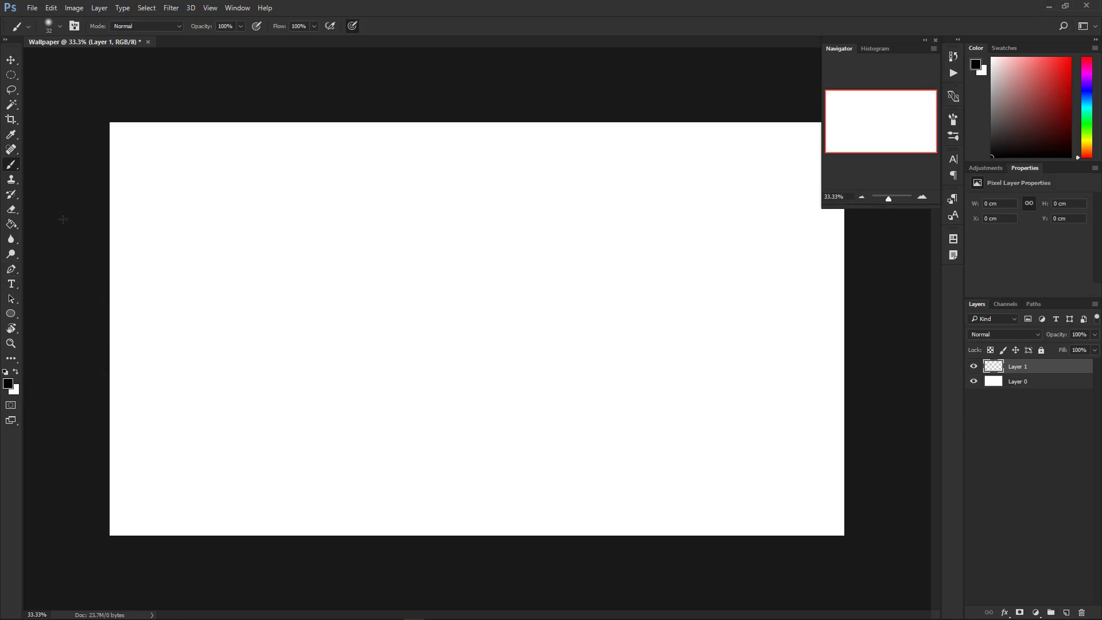
Step: Activate the Pen tool and set its drawing mode to Shape
click(11, 268)
click(73, 26)
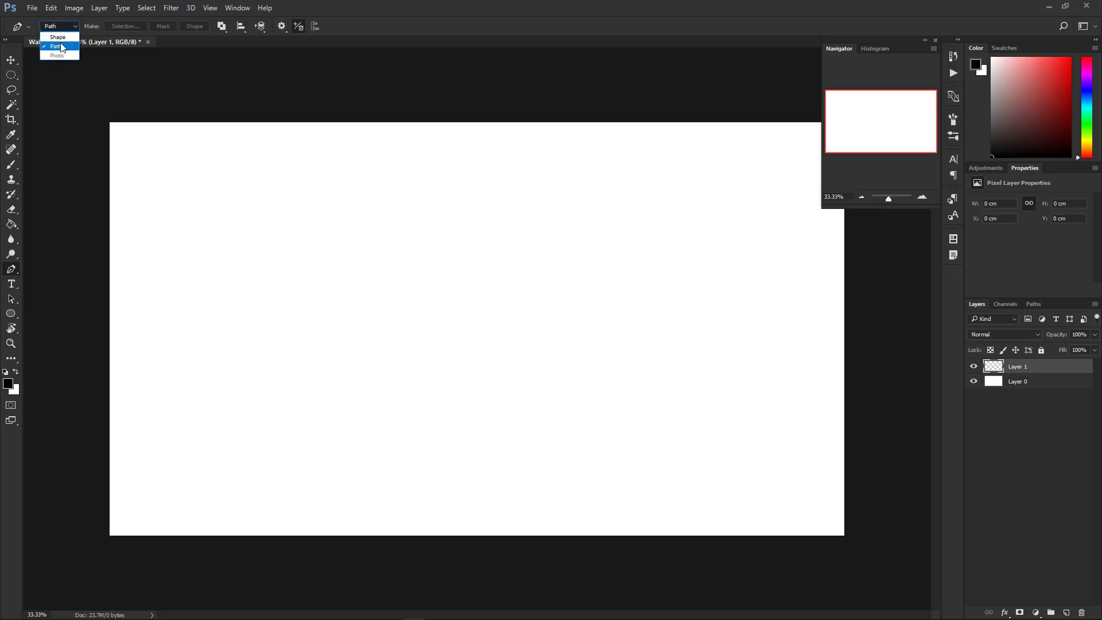
click(63, 41)
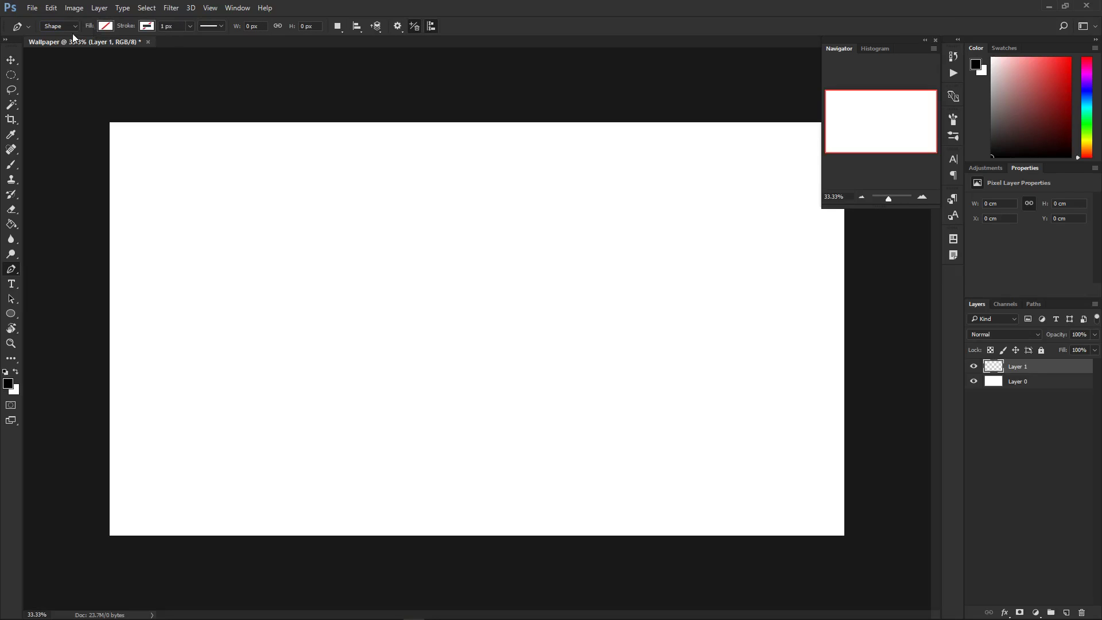
Step: Set the shape fill to black and the stroke to no colour with a width of 0 px
click(70, 27)
click(109, 30)
click(108, 29)
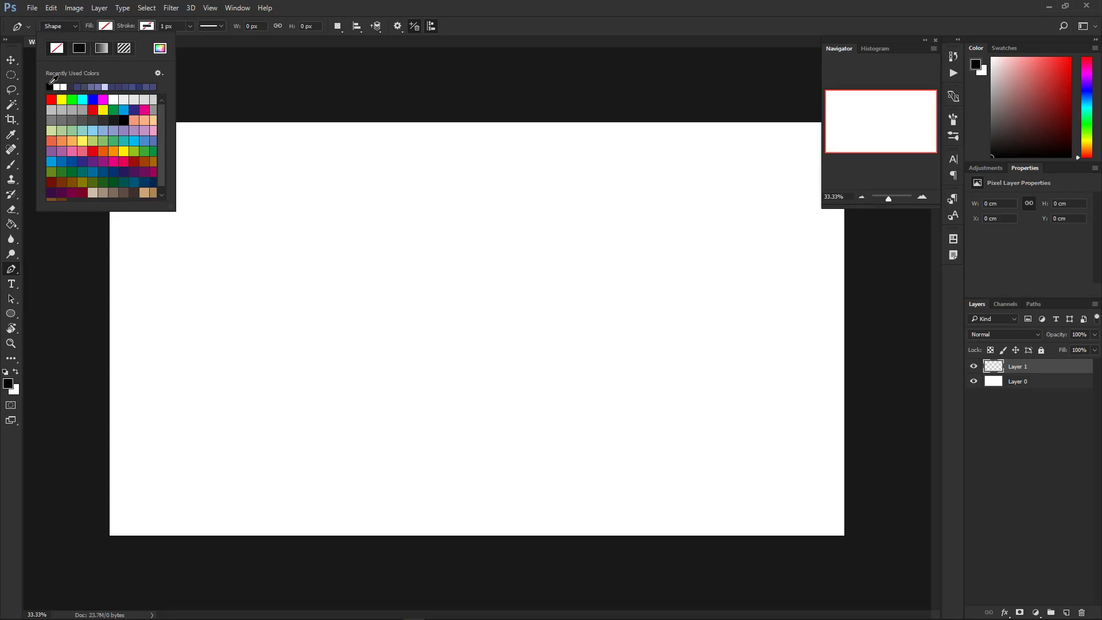
click(124, 120)
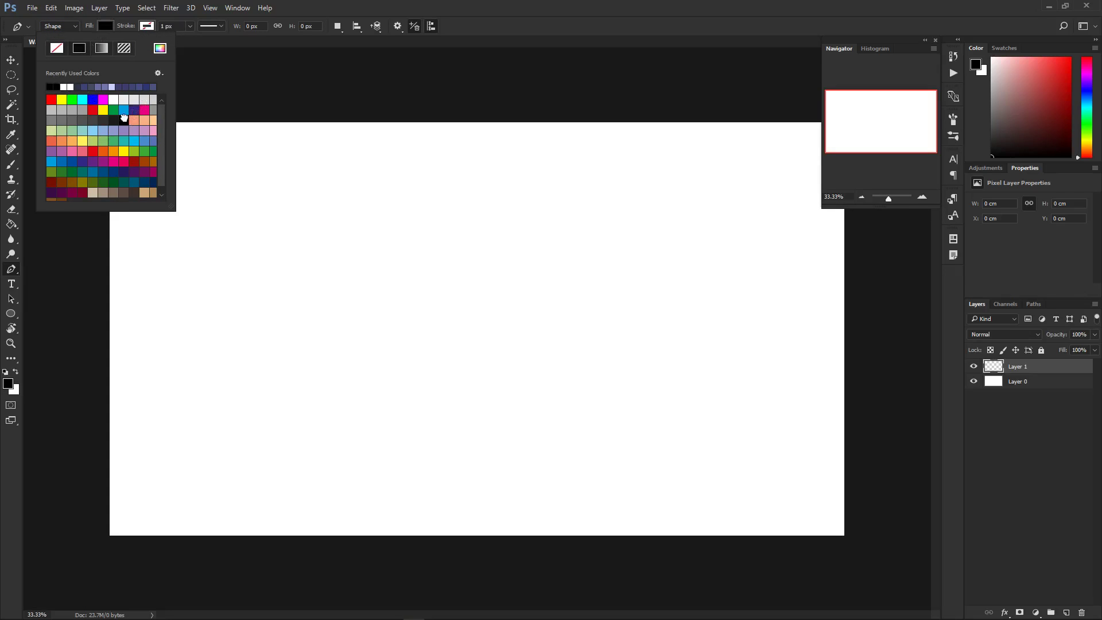
click(145, 30)
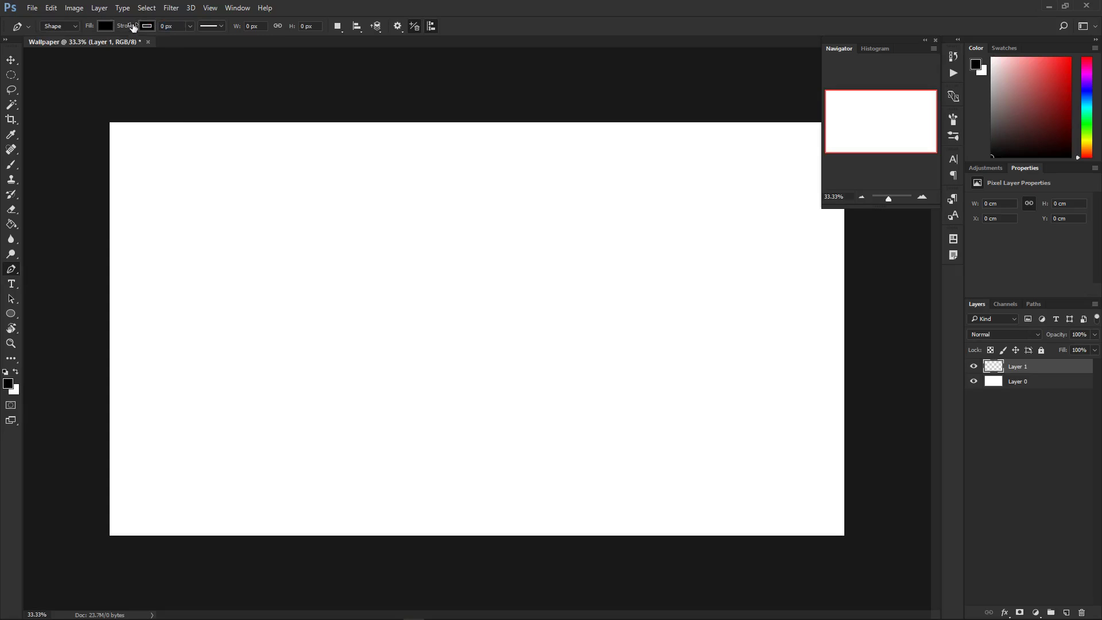
click(145, 30)
click(98, 47)
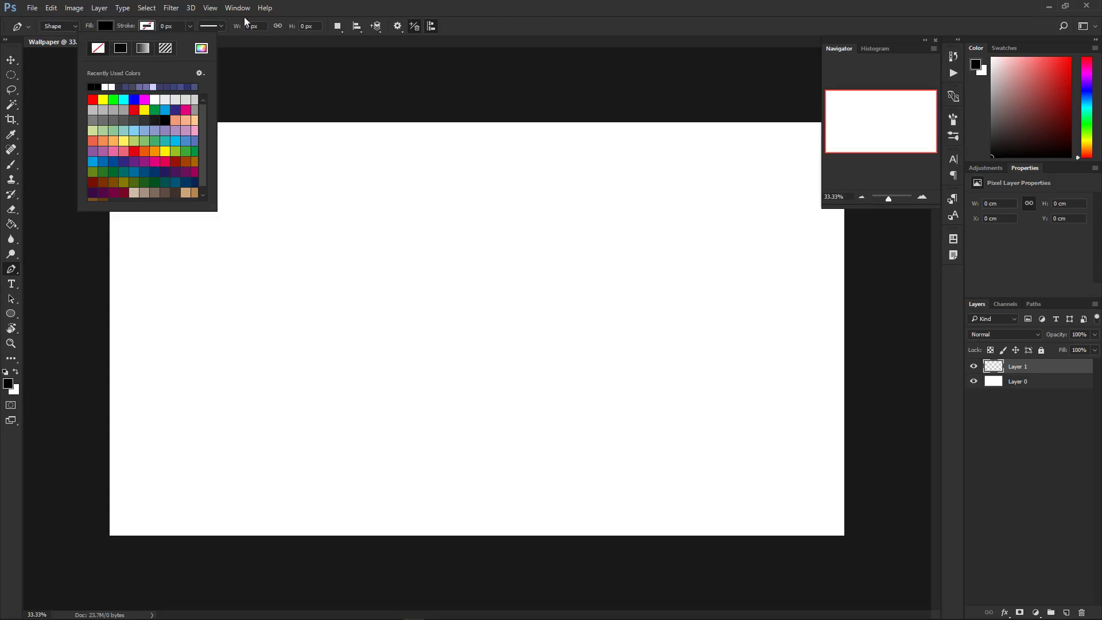
click(536, 19)
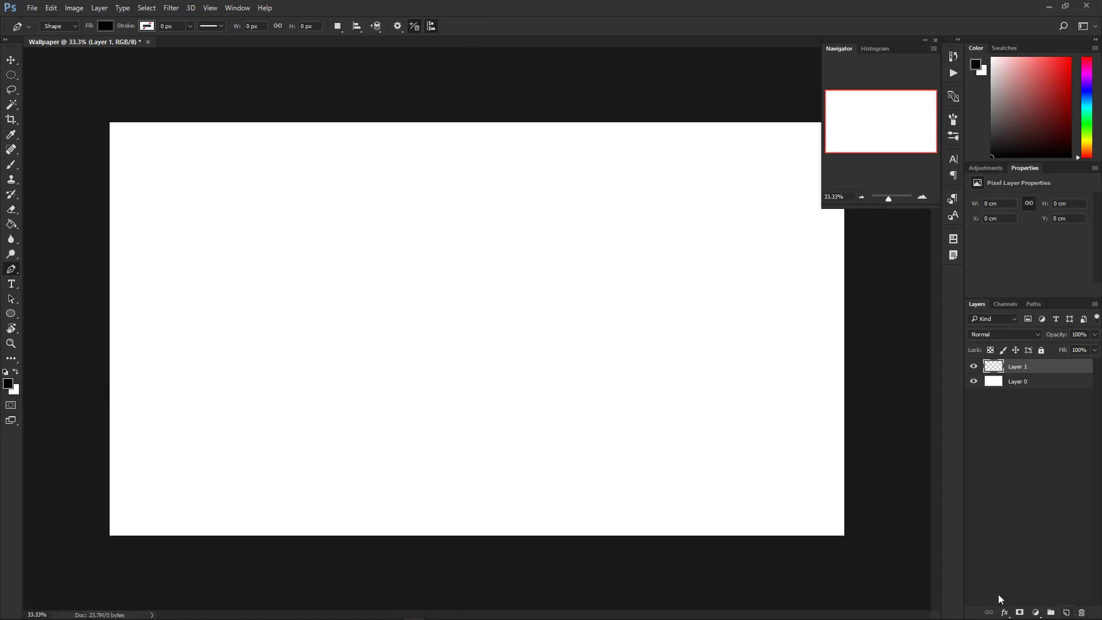
Step: Draw a horizontal line about 4104 px long with the Line tool, crossing both canvas sides just below the middle
click(10, 314)
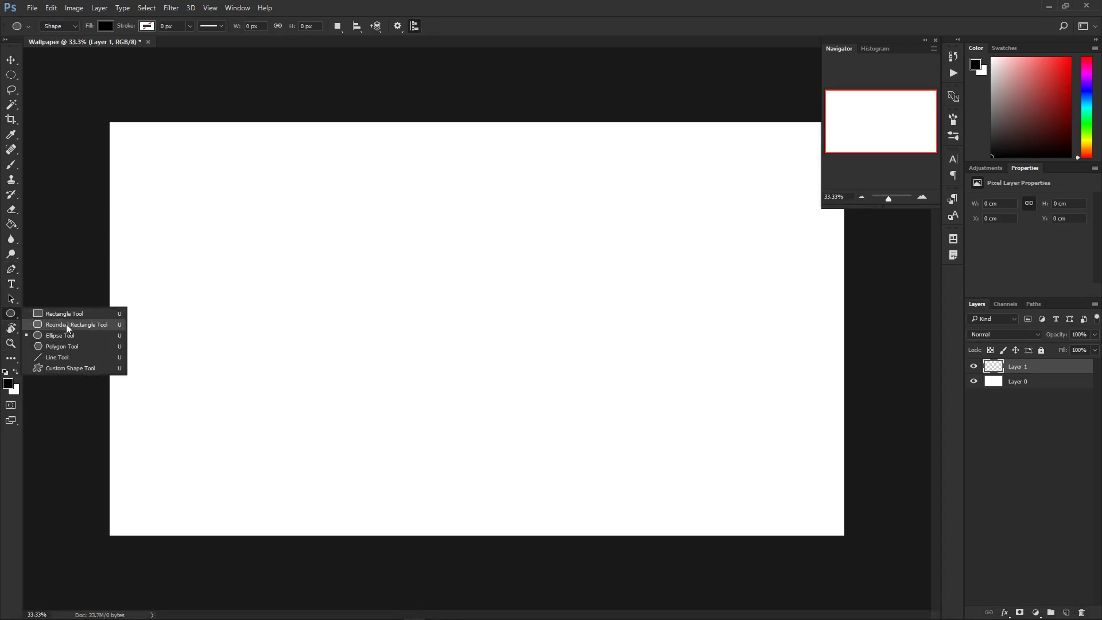
click(73, 358)
mouse_move(98, 372)
mouse_down()
mouse_move(922, 372)
mouse_move(882, 372)
mouse_up()
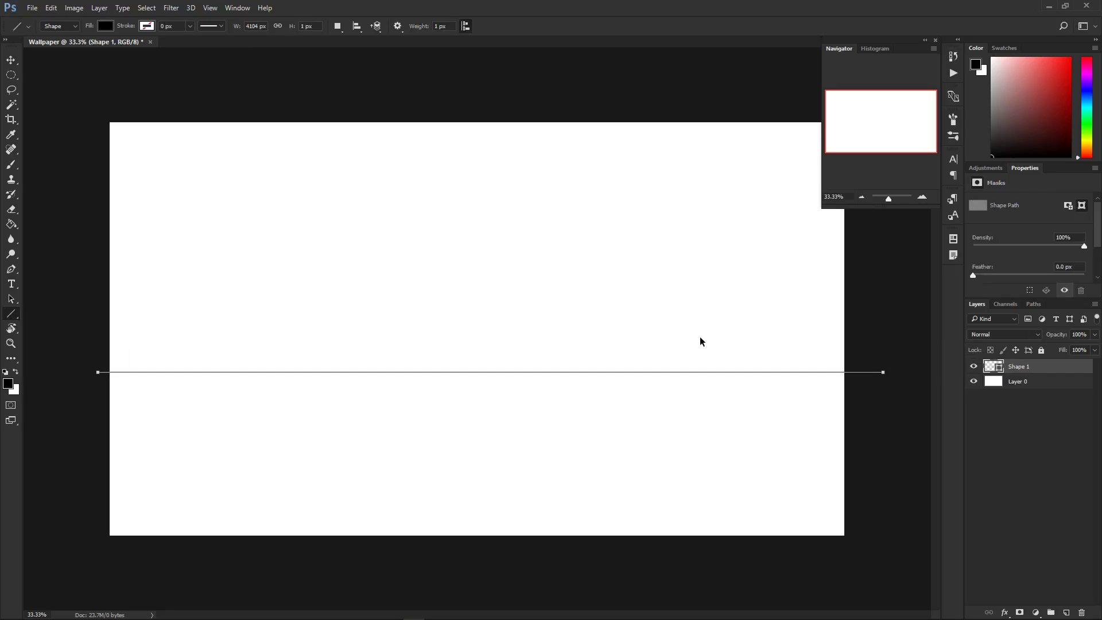
Step: Lower the horizontal line to a Y position of 1444.5 px with Free Transform, shift it left and apply
key(ctrl+t)
key(shift+Right)
key(shift+Down)
key(shift+Down)
key(shift+Down)
key(shift+Down)
key(shift+Down)
key(shift+Down)
key(shift+Down)
key(shift+Down)
key(shift+Down)
key(shift+Down)
key(shift+Down)
key(shift+Down)
key(shift+Down)
key(shift+Down)
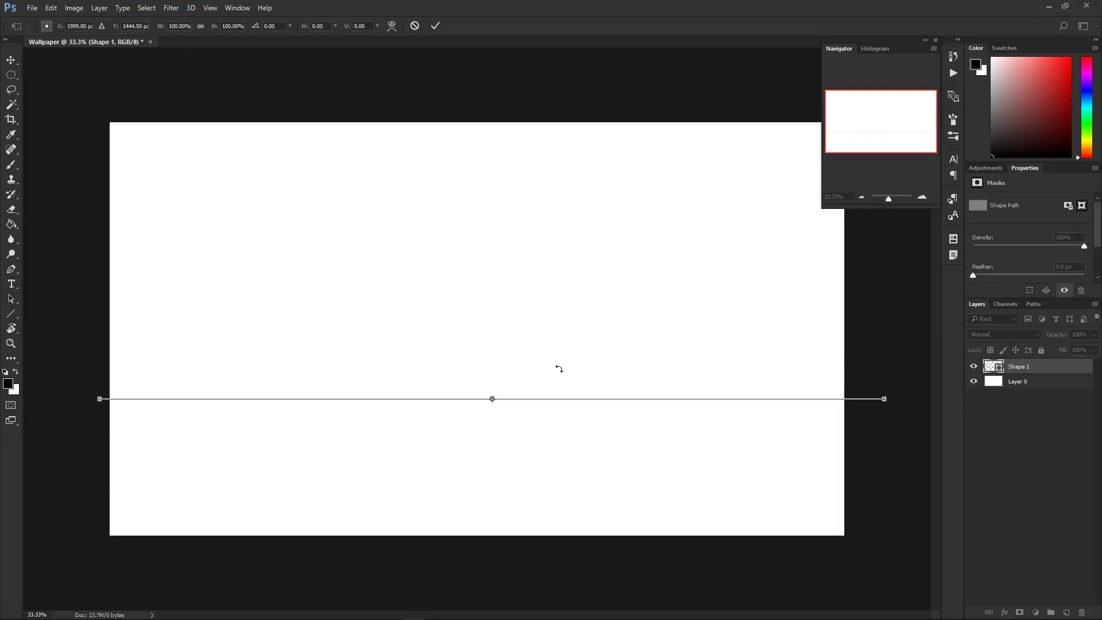
key(shift+Left)
key(shift+Left)
key(shift+Left)
key(shift+Left)
key(shift+Left)
key(shift+Left)
key(shift+Left)
key(shift+Left)
key(u)
key(Return)
Step: Add a new empty layer above the horizontal line's layer
click(1018, 381)
click(1019, 366)
click(1066, 612)
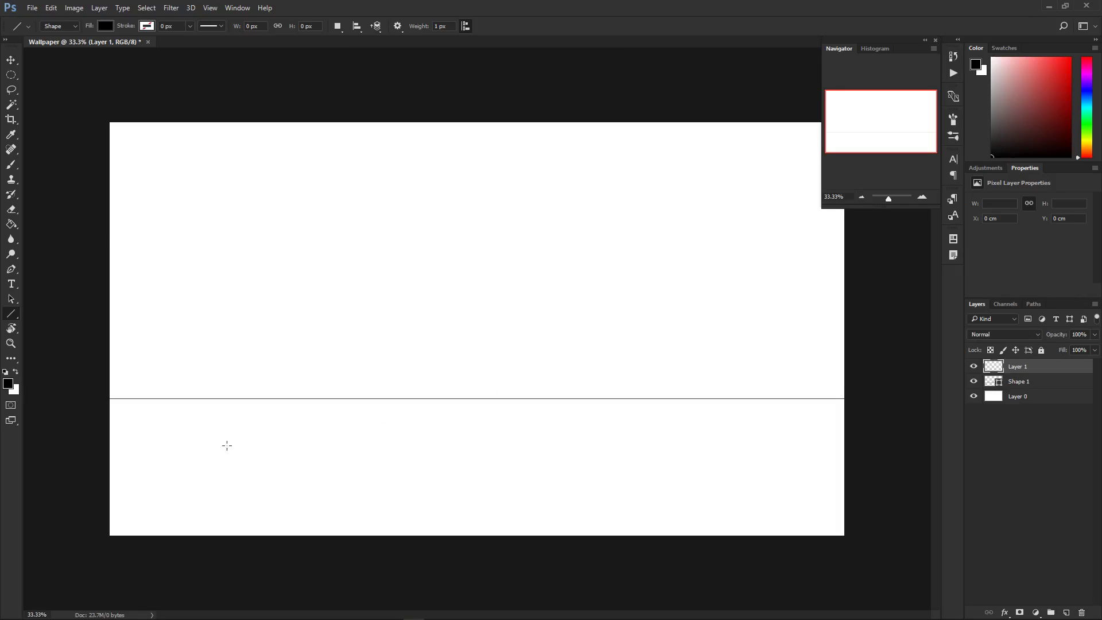
Step: Activate the Pen tool and start a shape on the horizon line's level, just outside the canvas's left edge
click(11, 269)
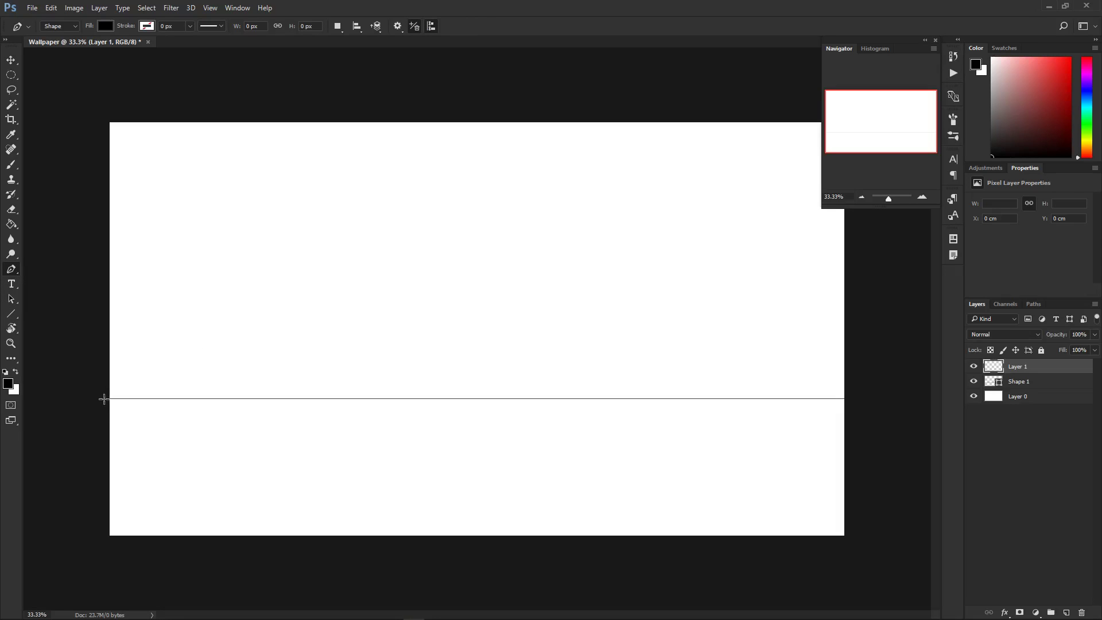
key(ctrl+plus)
key(ctrl+plus)
drag(892, 124, 851, 123)
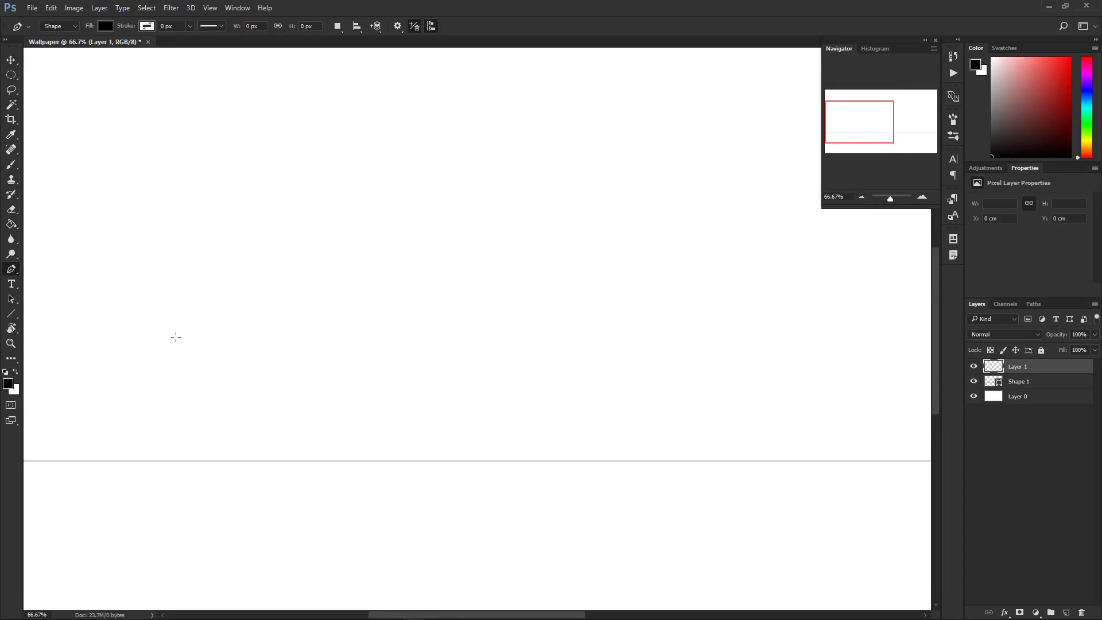
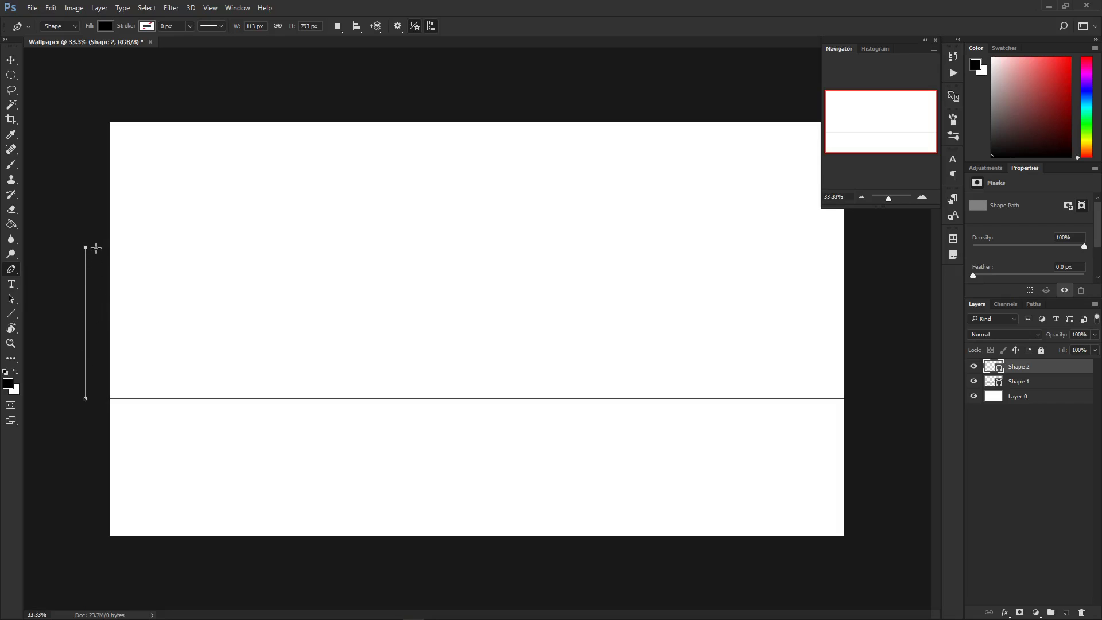
click(86, 248)
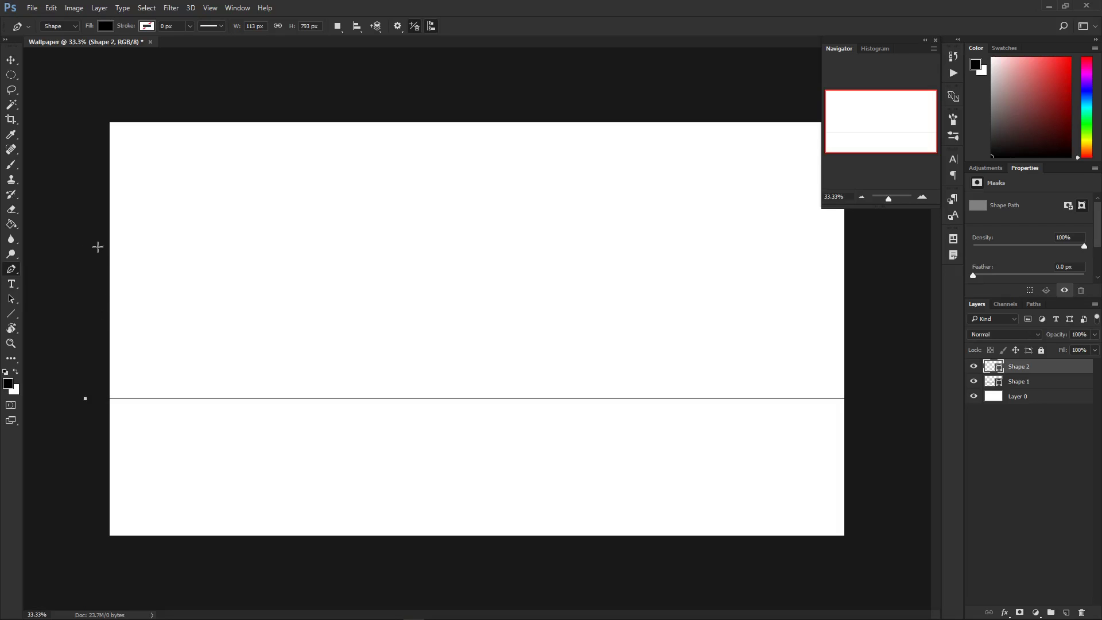
shift+click(170, 257)
key(ctrl+z)
Step: Place the mountain shape's first peak just outside the canvas's left edge and its first downward slope inside the canvas
click(106, 235)
click(125, 260)
drag(128, 255, 128, 254)
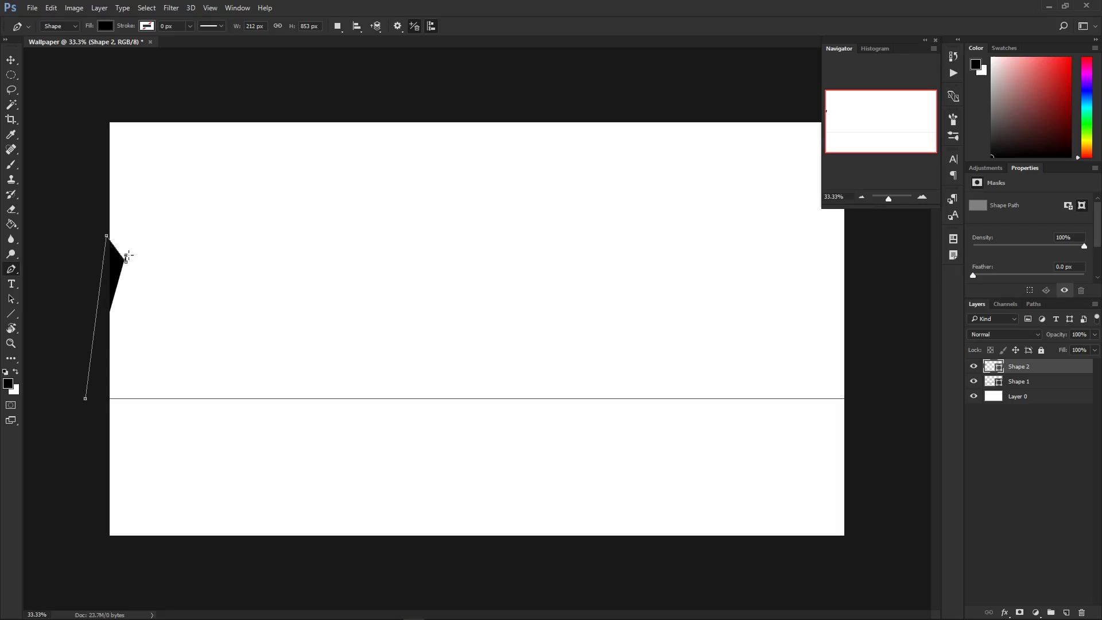
key(ctrl+plus)
key(ctrl+plus)
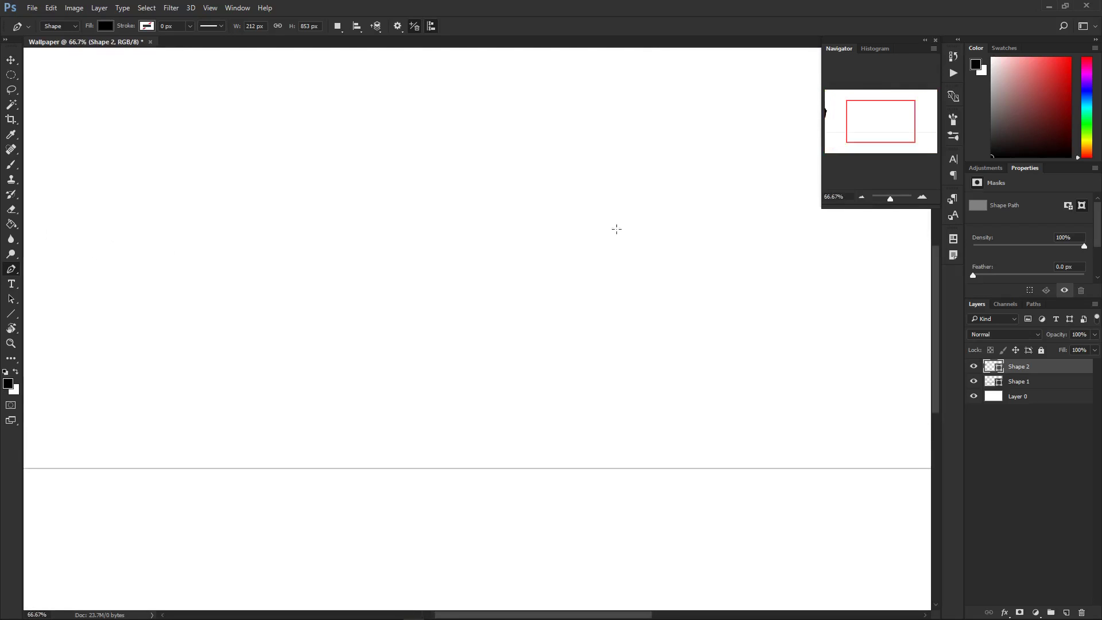
drag(880, 137, 833, 128)
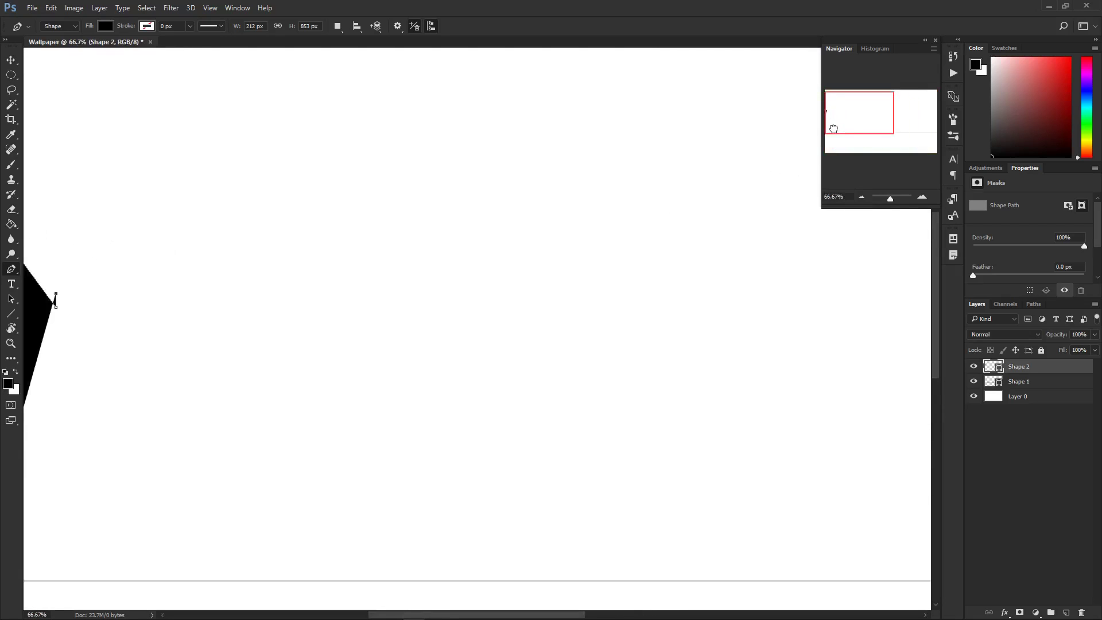
click(67, 304)
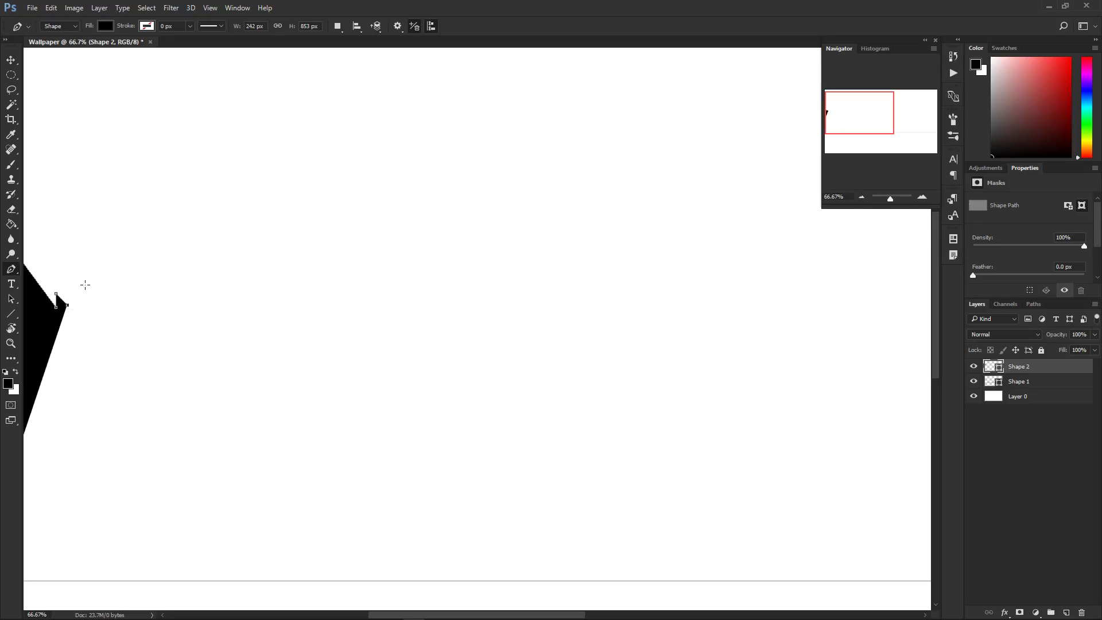
key(ctrl+z)
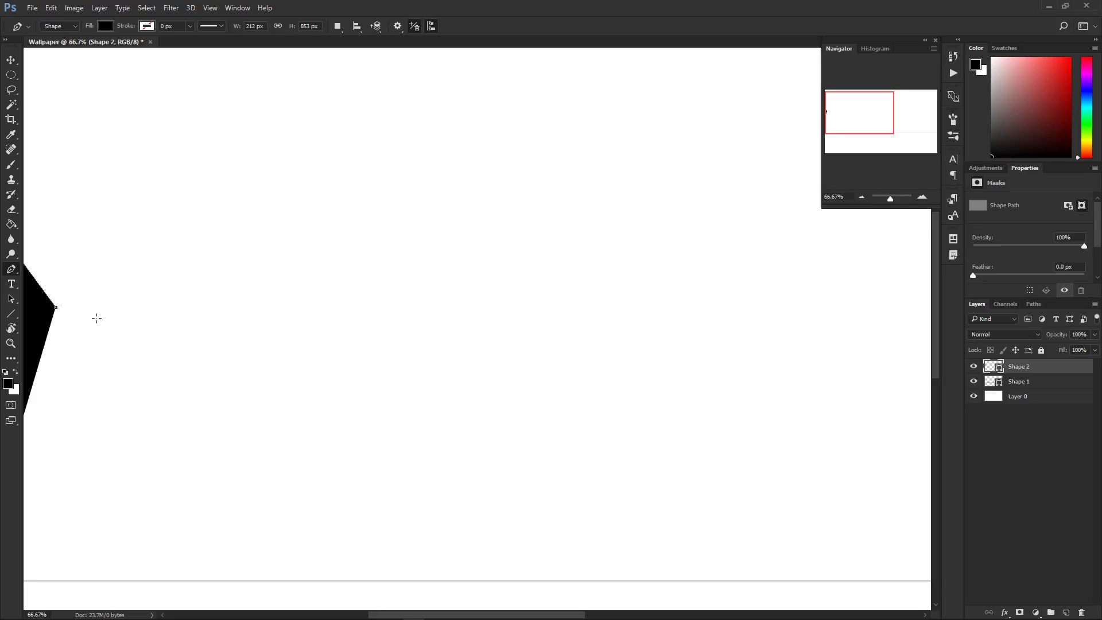
shift+click(49, 282)
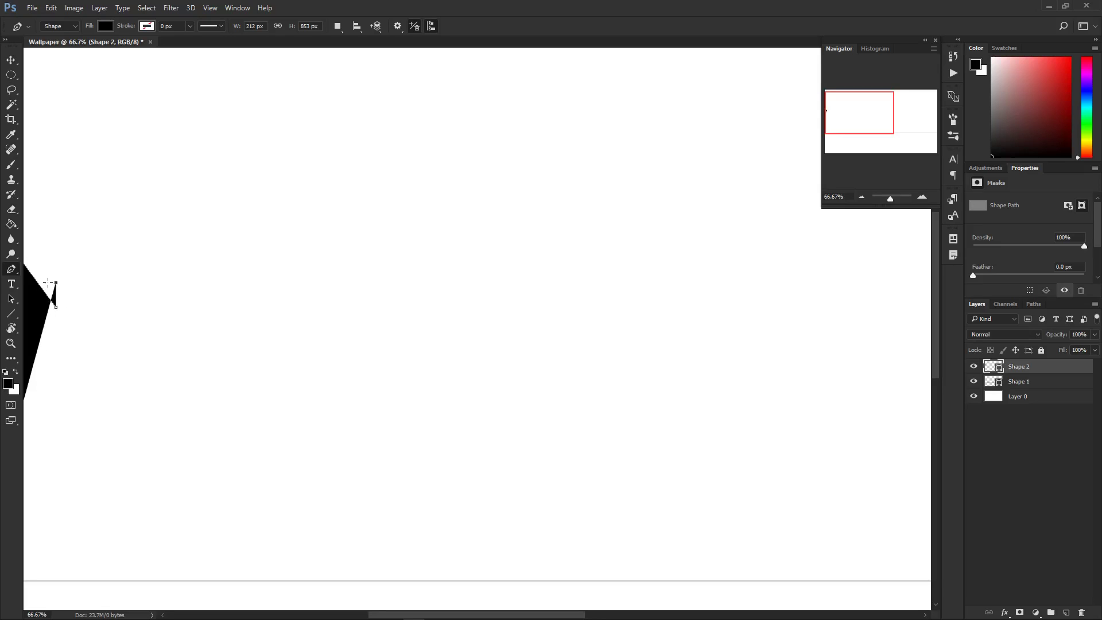
key(ctrl+z)
Step: Add a small secondary peak beside the first slope and reposition its anchor points into a shallow notch
click(48, 285)
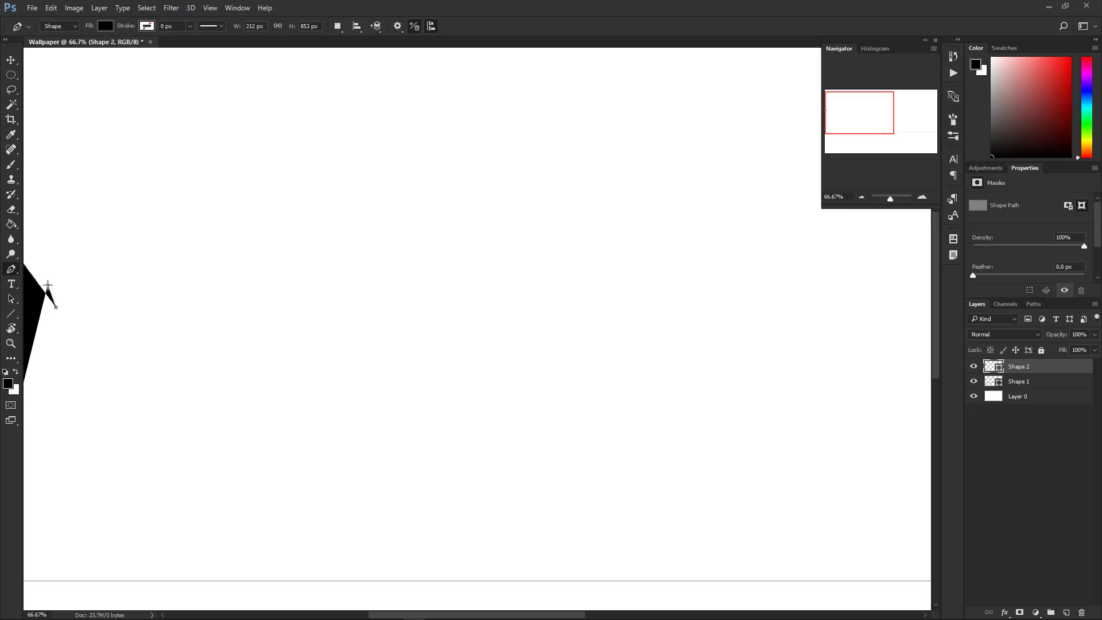
click(83, 311)
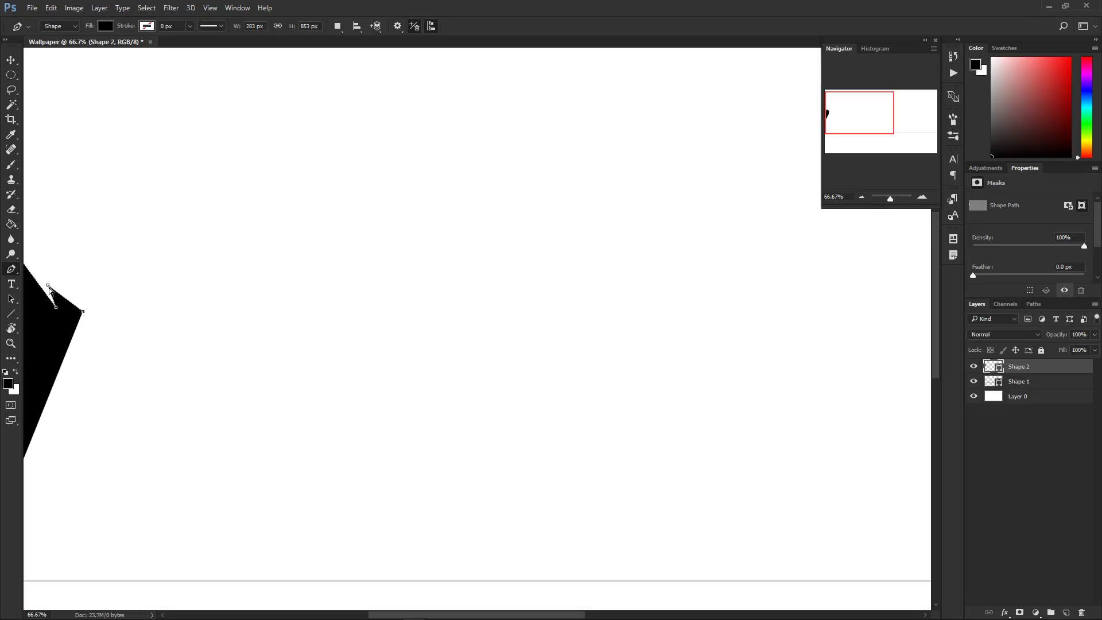
drag(47, 284, 73, 291)
mouse_move(72, 293)
mouse_down()
mouse_move(83, 281)
mouse_move(73, 235)
mouse_move(47, 239)
mouse_move(98, 308)
mouse_move(71, 270)
mouse_move(68, 299)
mouse_up()
drag(79, 312, 80, 313)
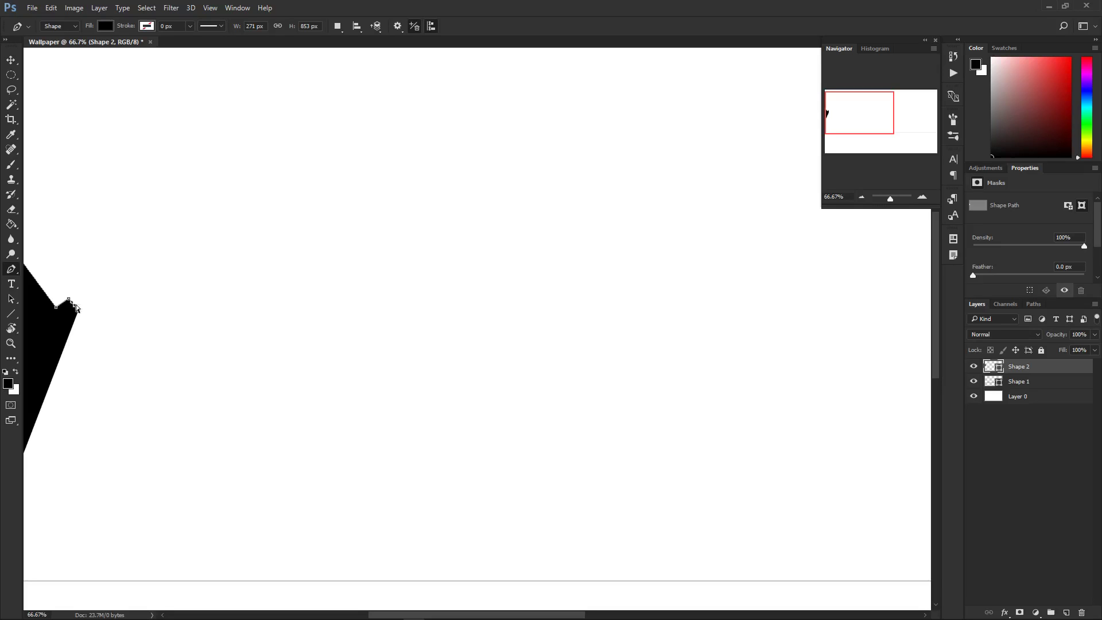
drag(87, 284, 75, 311)
key(ctrl+z)
key(ctrl+z)
key(ctrl+z)
click(110, 283)
key(ctrl+z)
Step: Extend the mountain ridge with jagged peaks and valleys up to a tall summit, making the shape about 787 px wide
click(112, 266)
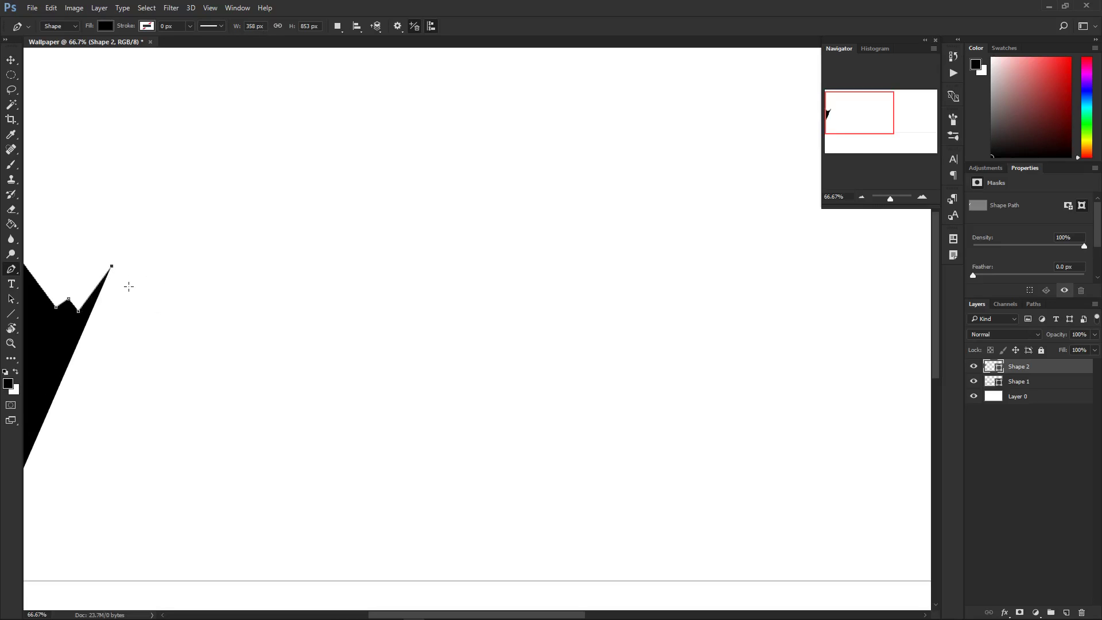
click(127, 285)
click(135, 278)
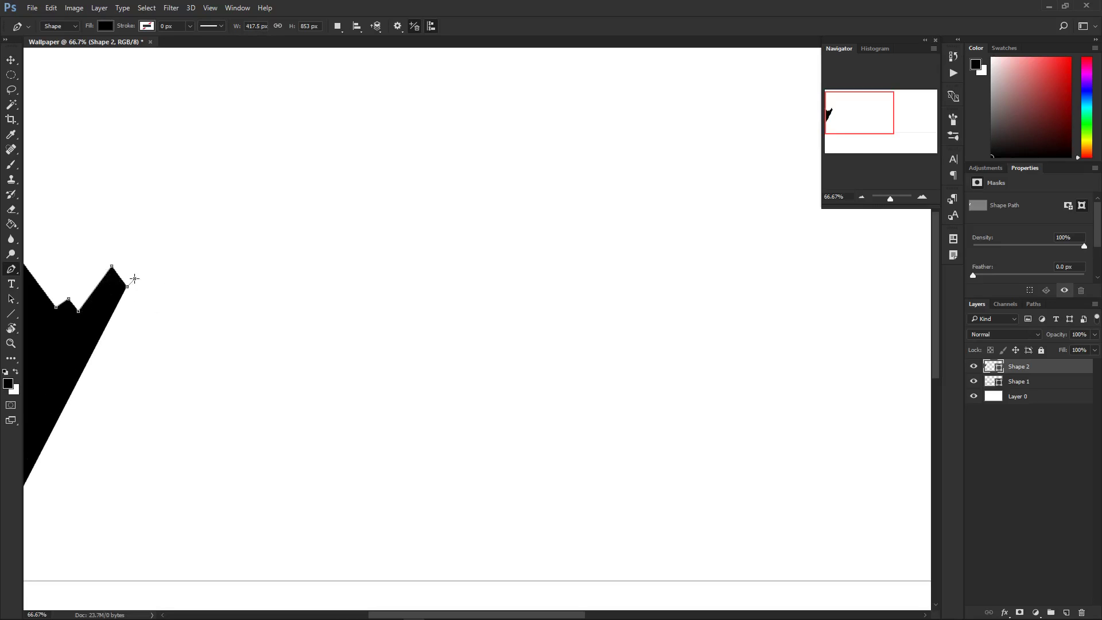
click(182, 323)
click(199, 275)
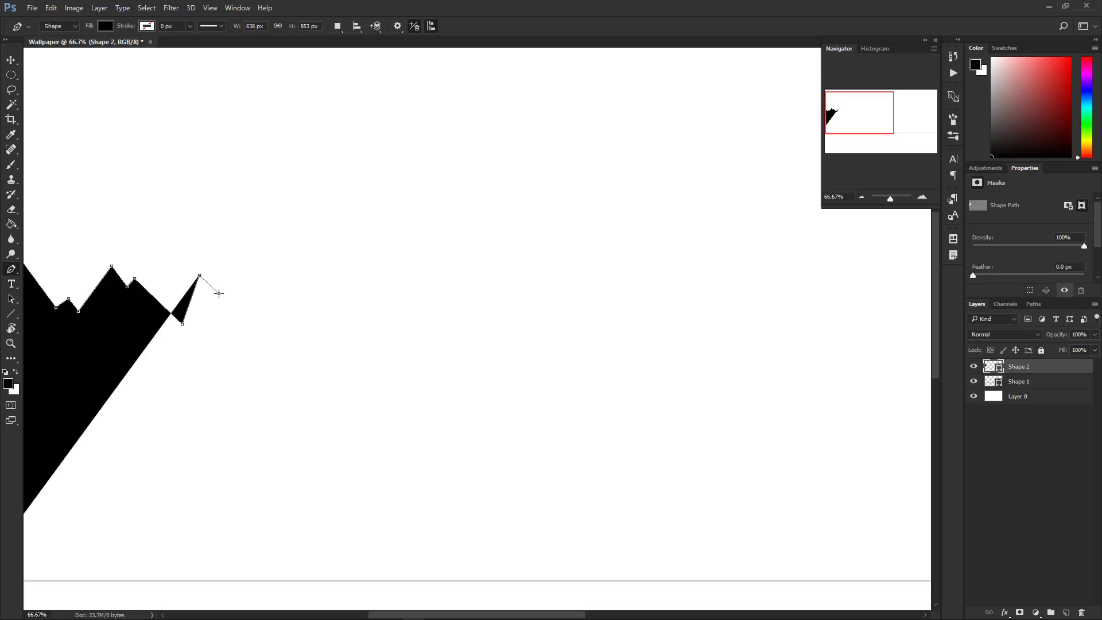
click(219, 294)
click(247, 275)
click(276, 230)
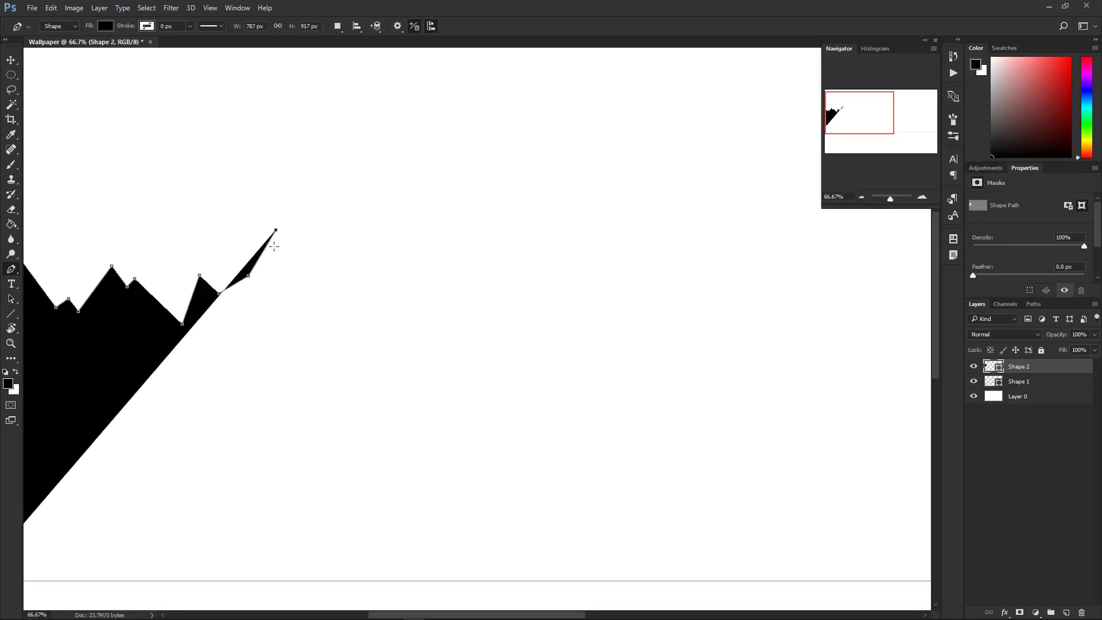
Step: Give the tall summit a second tip and continue the ridge with two lower peaks, to about 1159 px wide
click(296, 269)
key(ctrl+z)
click(285, 250)
click(297, 235)
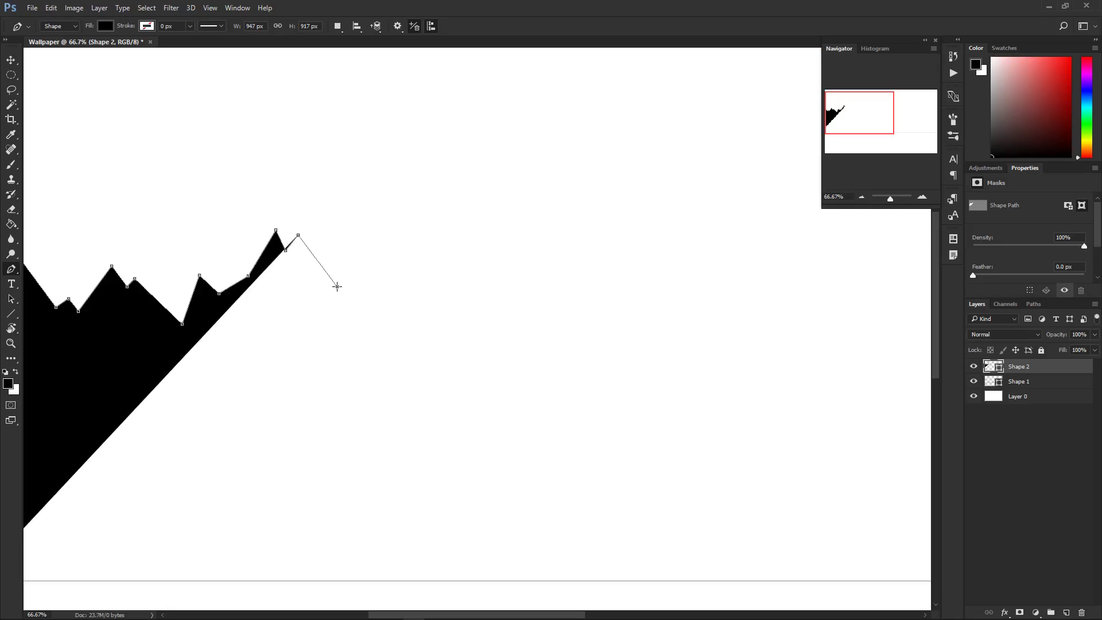
click(337, 286)
click(358, 267)
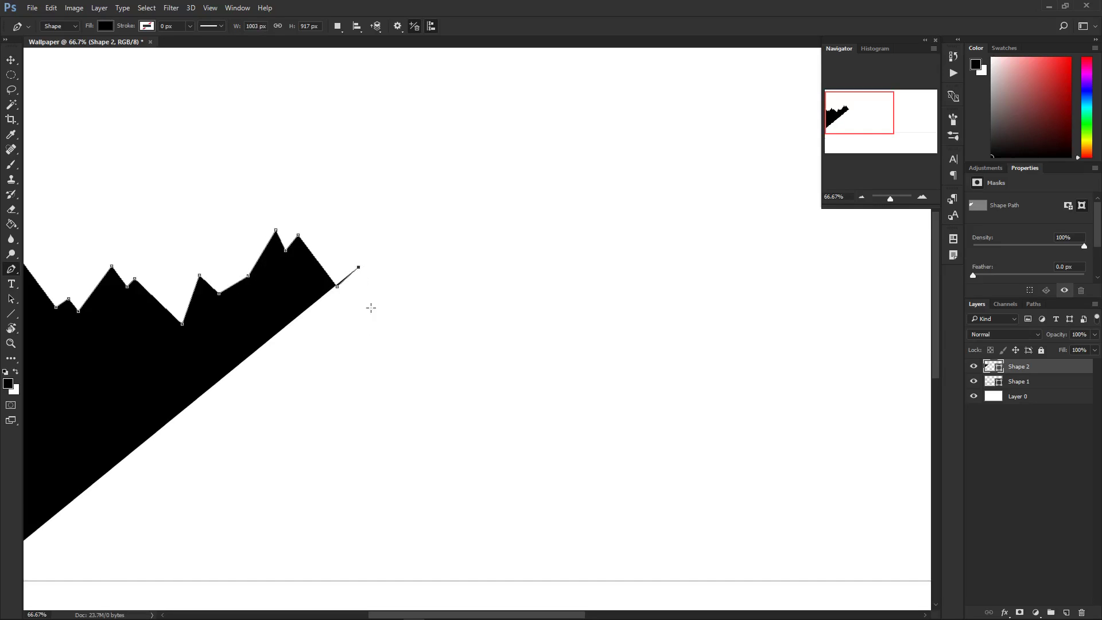
click(402, 321)
click(417, 292)
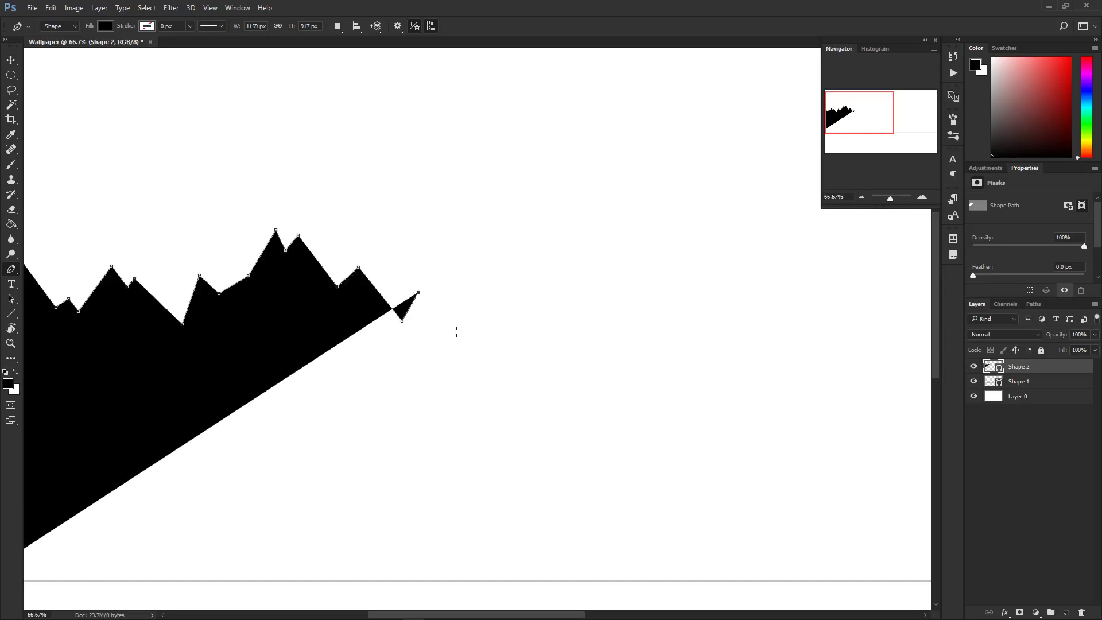
Step: Continue the ridge with a small notch and a steep double-tipped peak falling into a valley, to about 1534 px wide
click(466, 336)
click(470, 316)
click(480, 326)
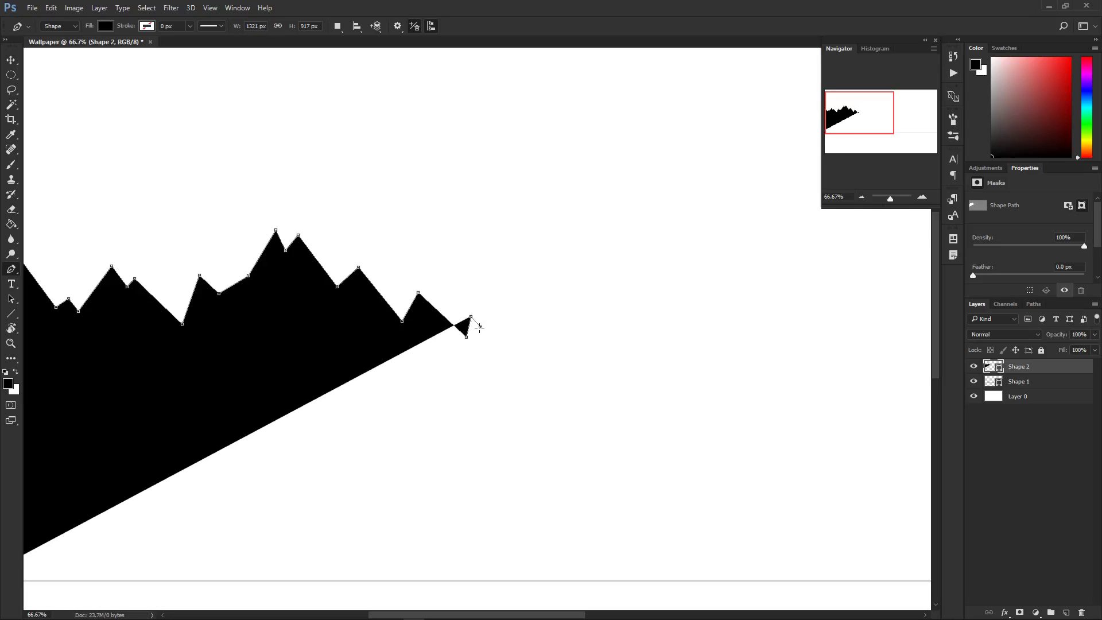
click(510, 261)
click(517, 283)
click(522, 268)
click(536, 293)
click(562, 342)
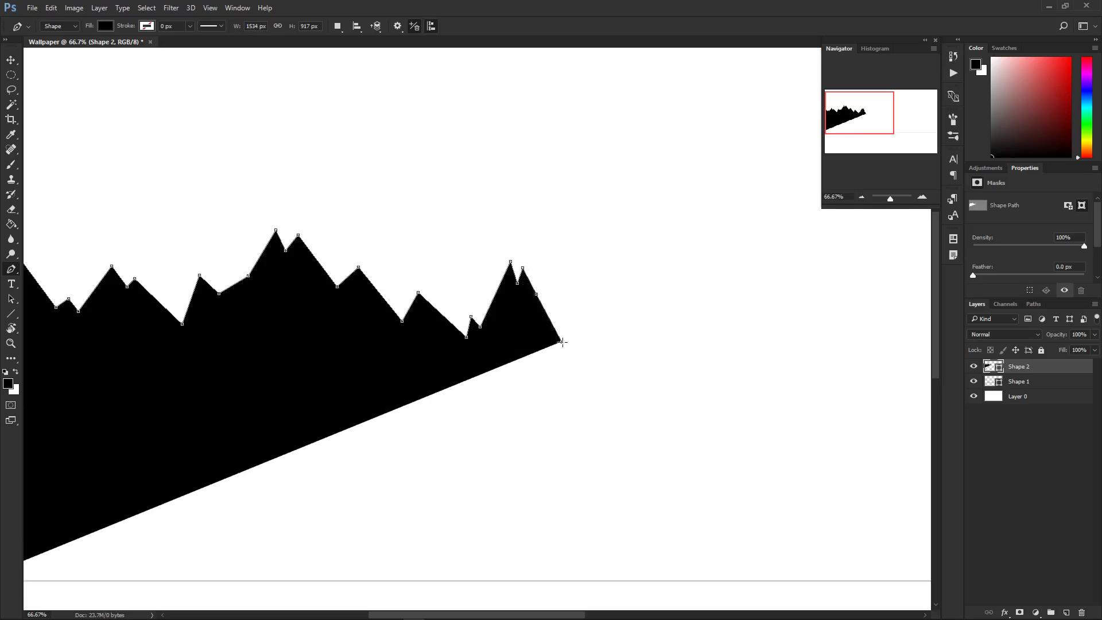
Step: Add a small shoulder, a medium peak and a narrow peak to the ridge, reaching about 1940 px wide
click(579, 301)
click(595, 313)
click(623, 276)
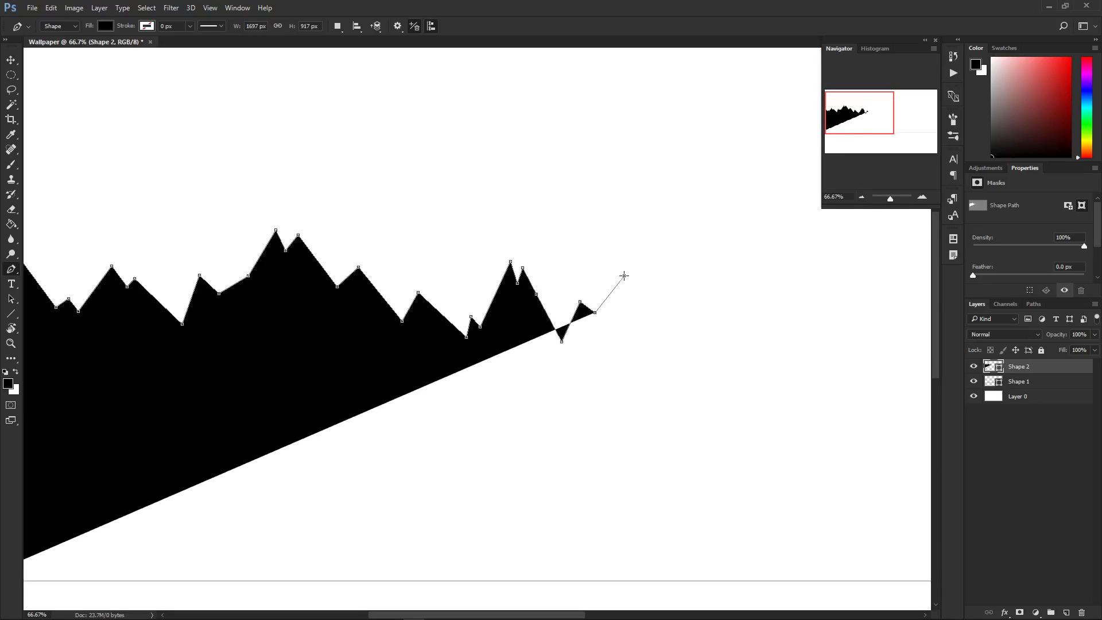
click(639, 309)
click(673, 341)
click(693, 310)
click(717, 349)
Step: Continue the mountain ridge downhill with two small peaks and a short rise, reaching about 2360 px wide
click(915, 116)
drag(914, 117, 893, 114)
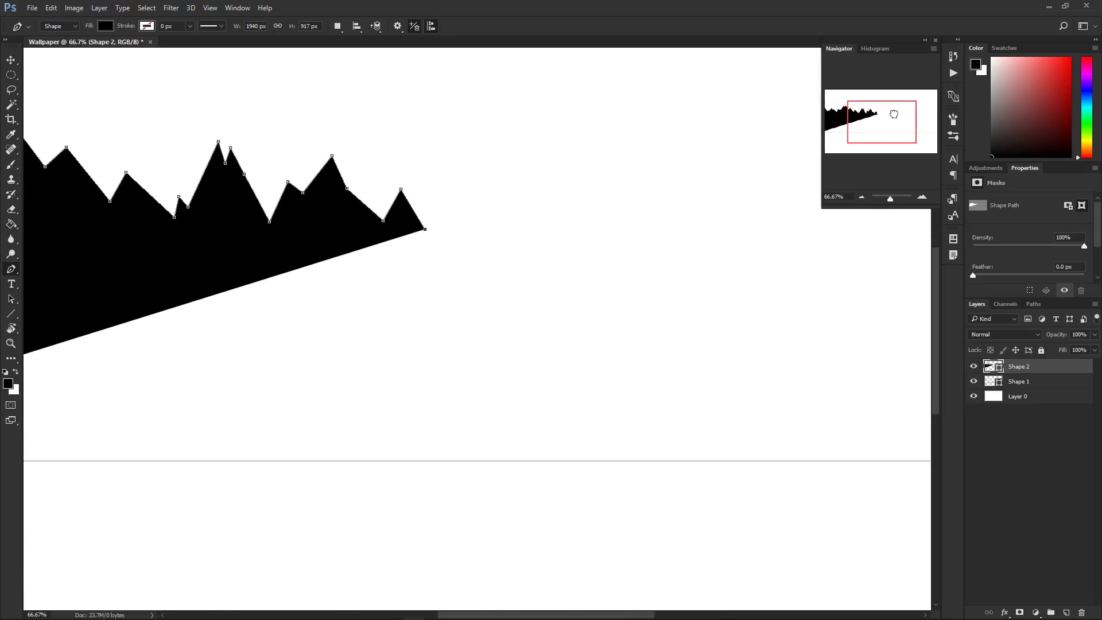
click(454, 255)
click(471, 233)
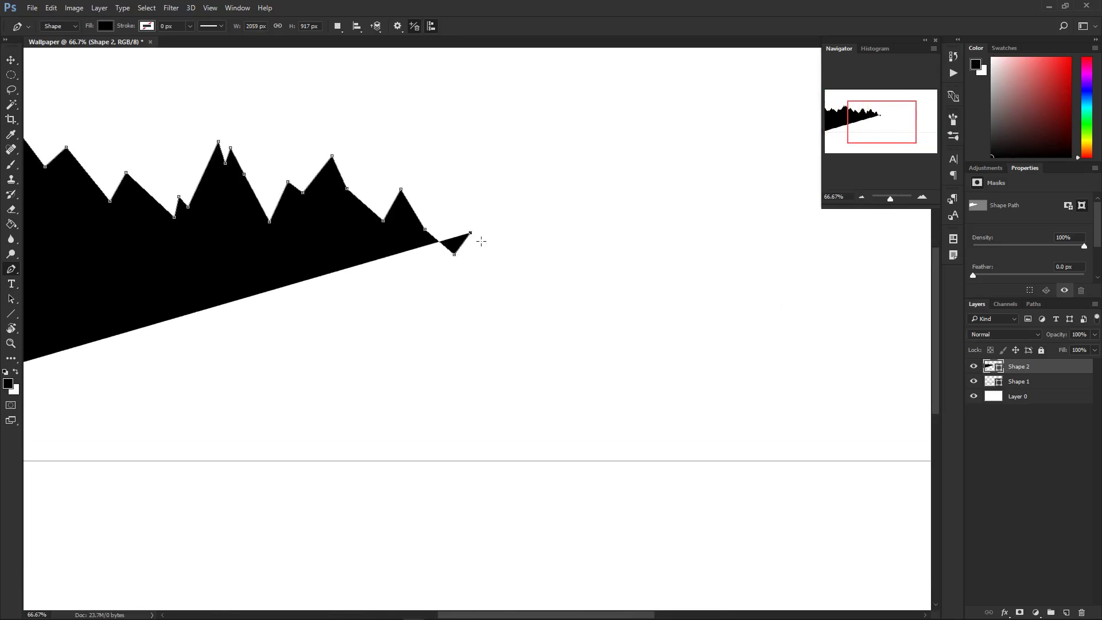
click(517, 280)
click(533, 258)
click(545, 282)
click(585, 265)
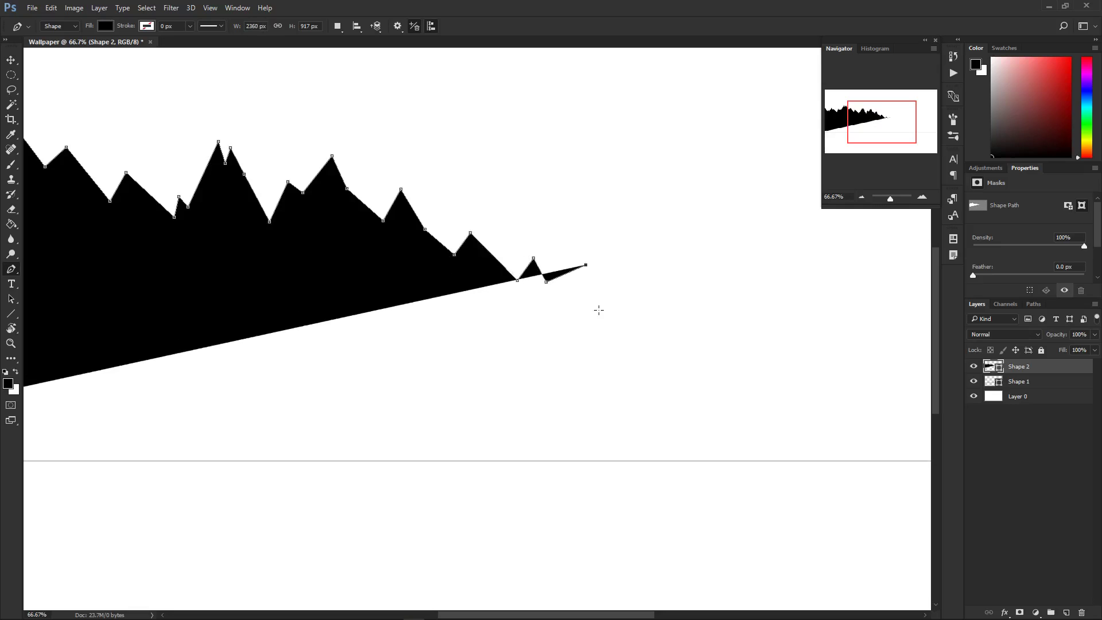
Step: Cut a deep valley into the ridge and climb over two small peaks to a tall summit, to about 2917 px wide
click(621, 313)
click(683, 240)
drag(734, 230, 501, 259)
click(477, 275)
click(486, 240)
click(509, 270)
click(522, 251)
click(533, 265)
click(566, 206)
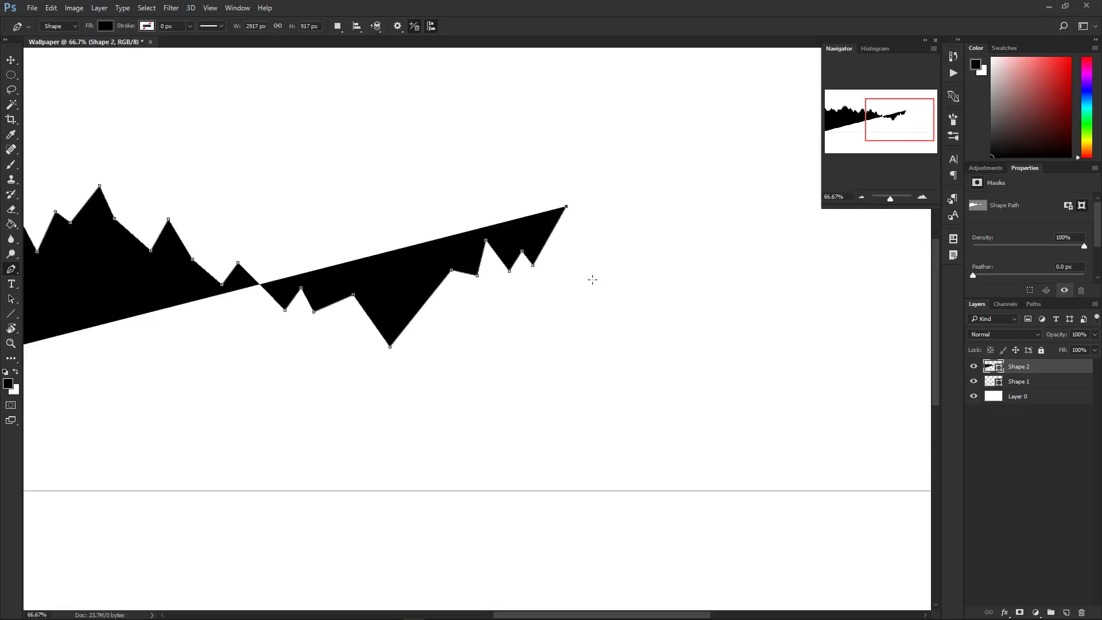
Step: Drop the summit into a narrow notch and add a taller peak with a small shoulder, to about 3341 px wide
click(602, 269)
click(606, 251)
click(614, 266)
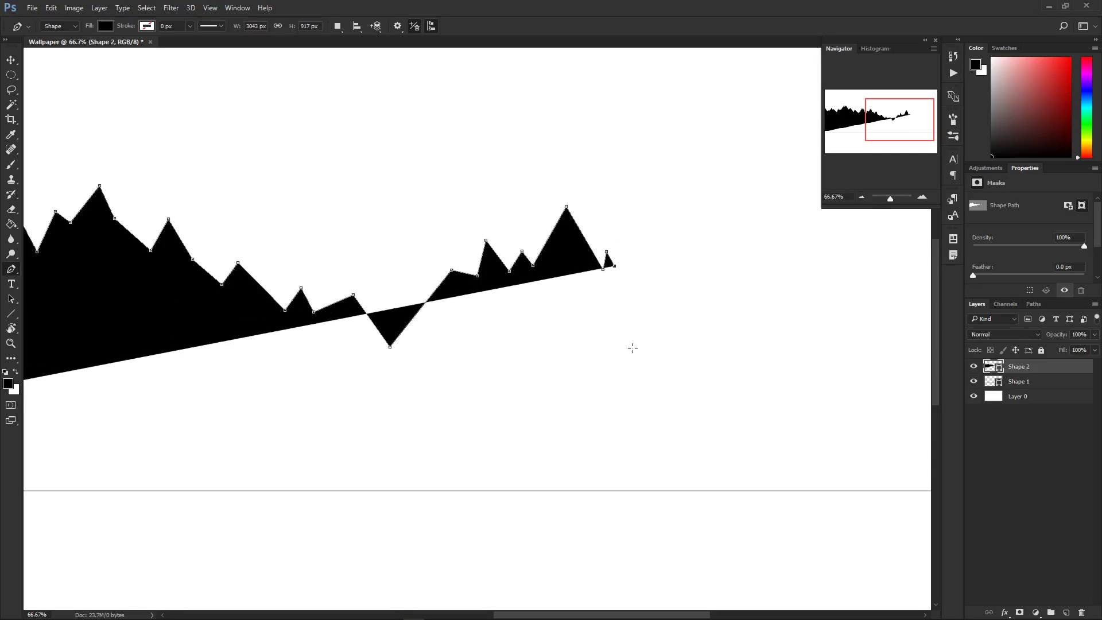
click(663, 200)
click(674, 173)
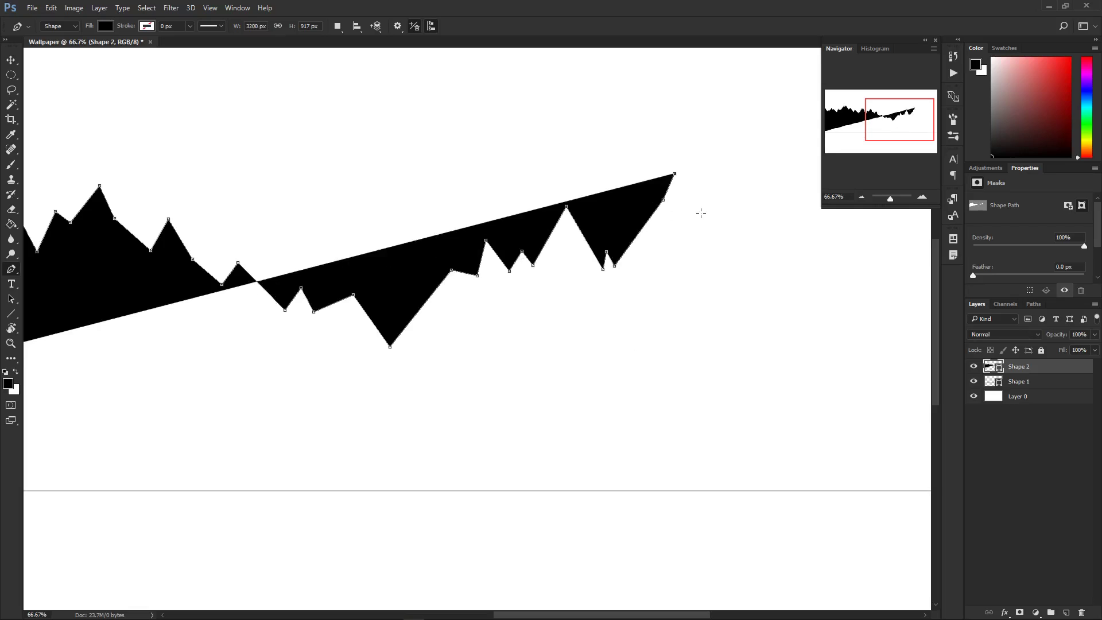
click(701, 214)
click(710, 200)
click(729, 213)
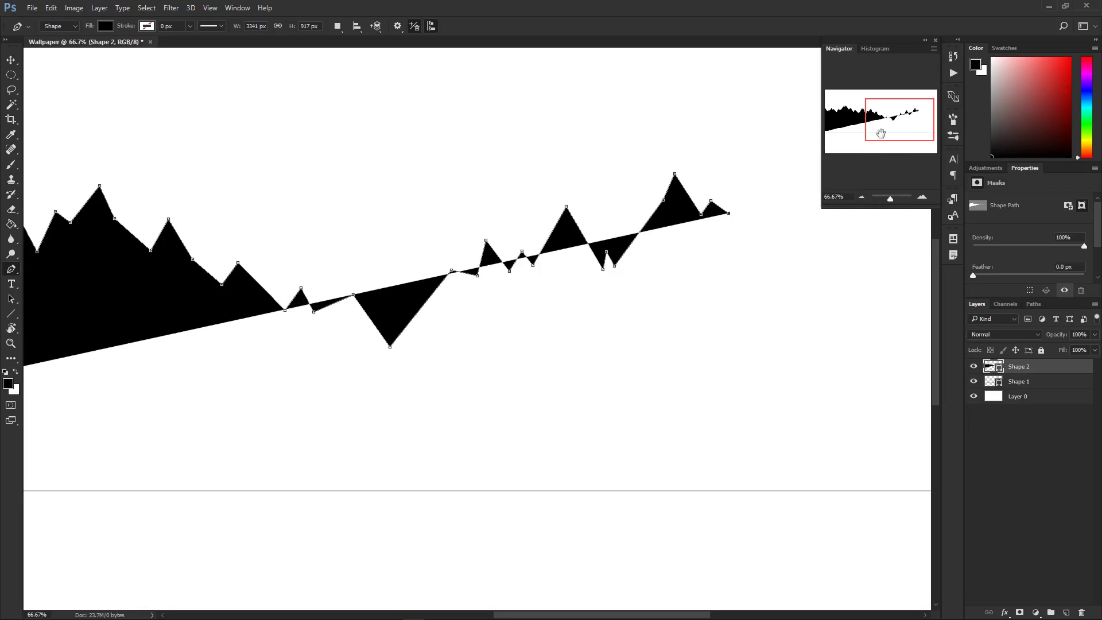
Step: Add a valley, a medium peak and a small ledge to the ridge, reaching about 3682 px wide
scroll(761, 207, right, 1)
click(734, 250)
click(764, 202)
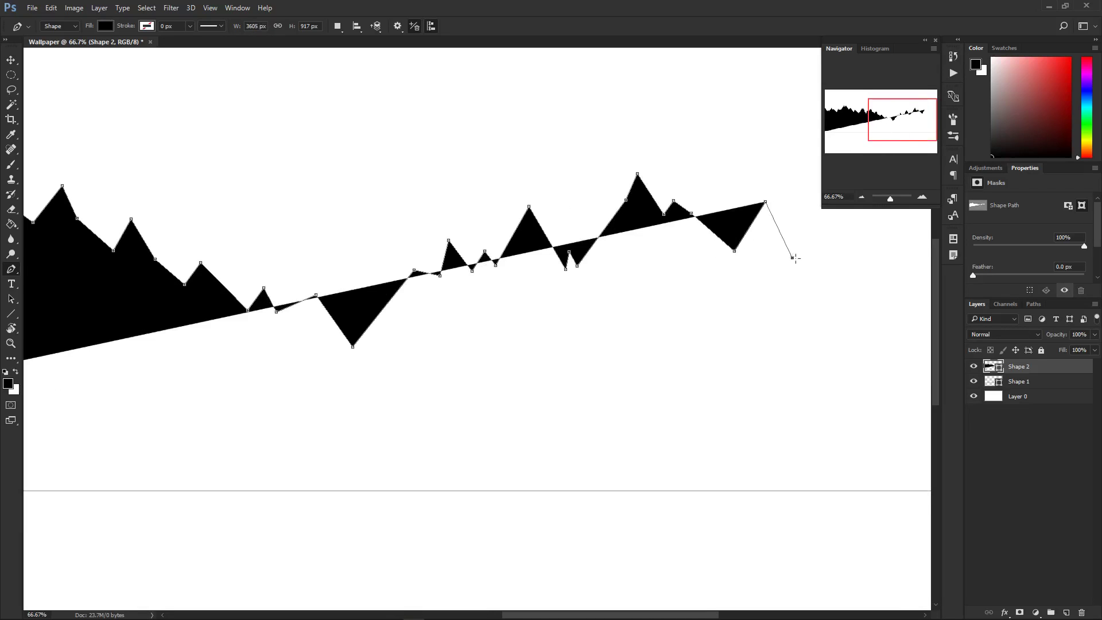
click(792, 258)
scroll(798, 253, up, 3)
key(ctrl+minus)
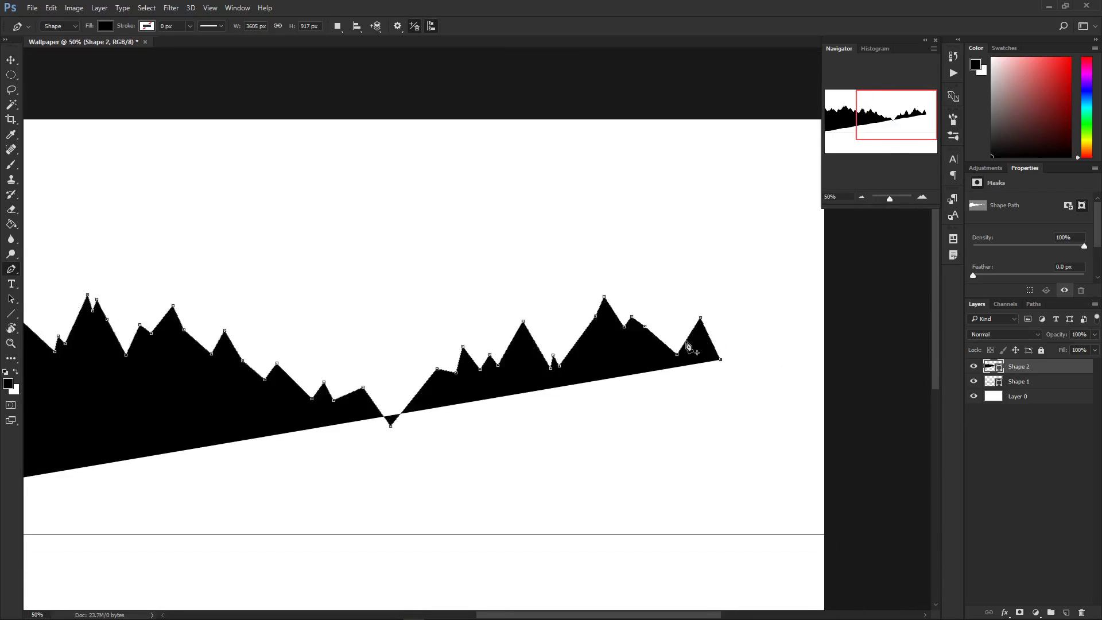
click(728, 338)
click(741, 341)
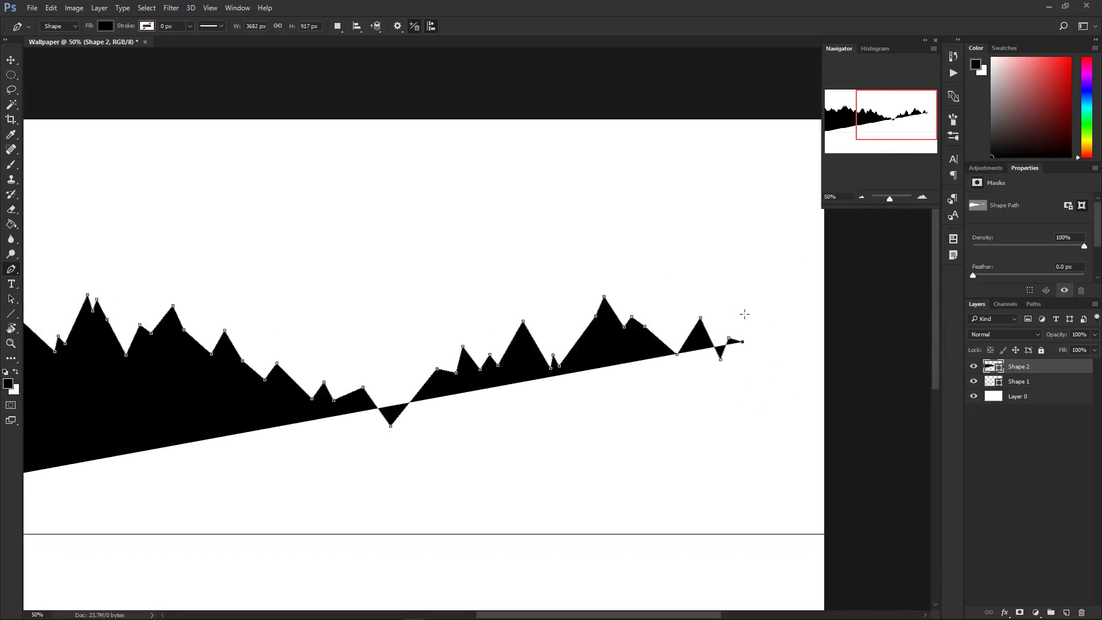
Step: Climb the ridge in jagged steps to a last peak just past the canvas edge and slope down outside it, to about 4150 px wide
click(745, 319)
click(759, 332)
click(768, 297)
click(787, 314)
click(796, 298)
click(805, 268)
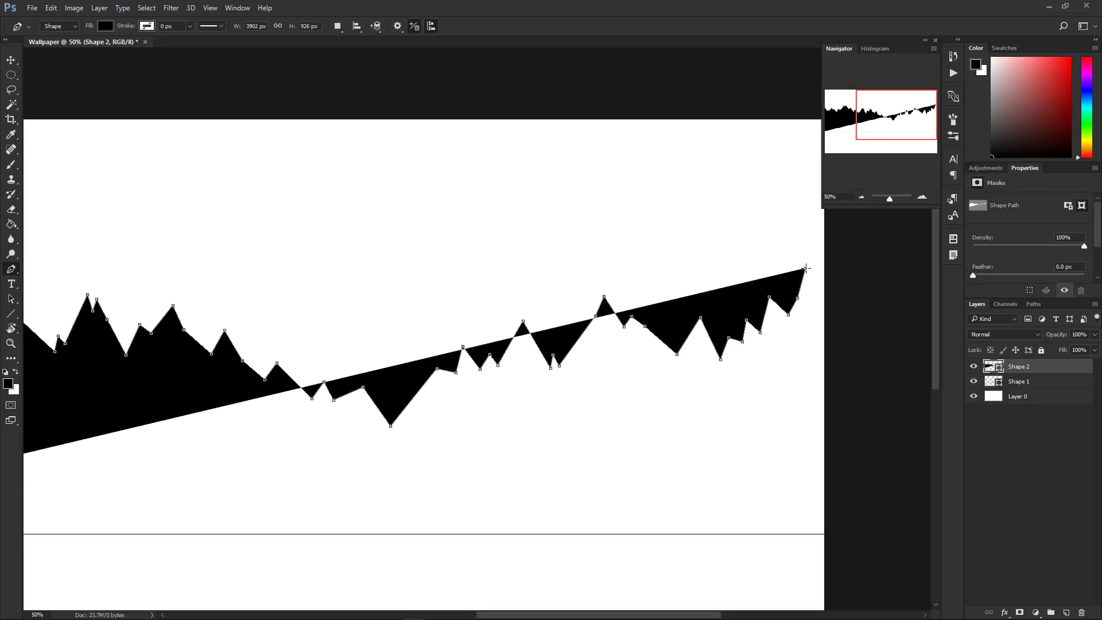
click(815, 277)
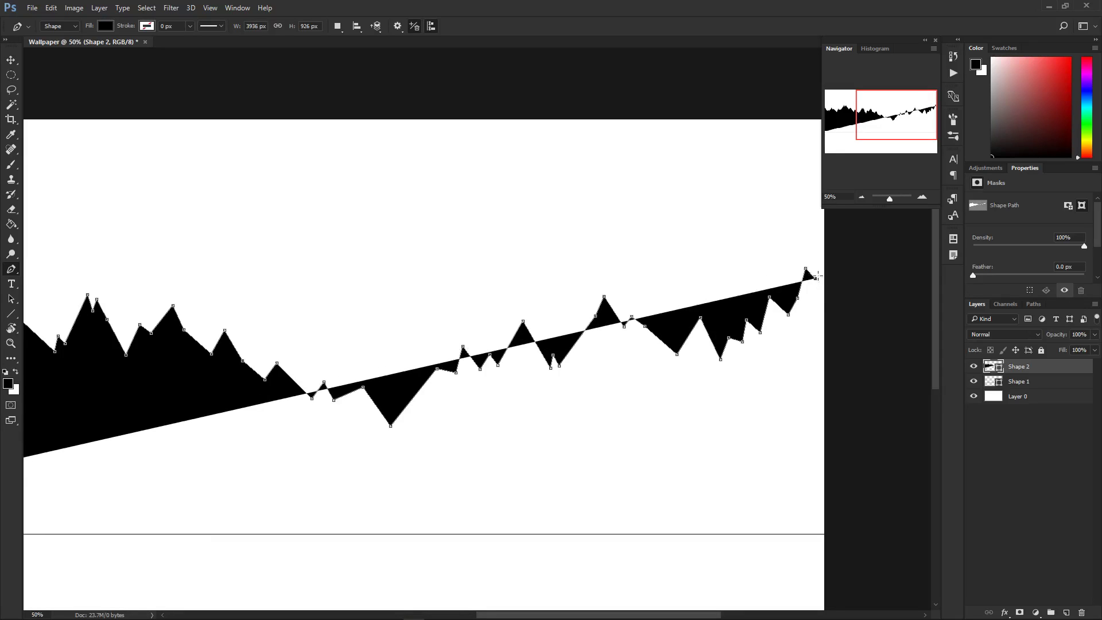
click(829, 234)
click(876, 364)
Step: Bring the mountain outline straight down to the horizon level outside the canvas and close the path at its starting point
mouse_move(882, 148)
mouse_down()
mouse_move(890, 133)
mouse_move(900, 155)
mouse_up()
click(853, 197)
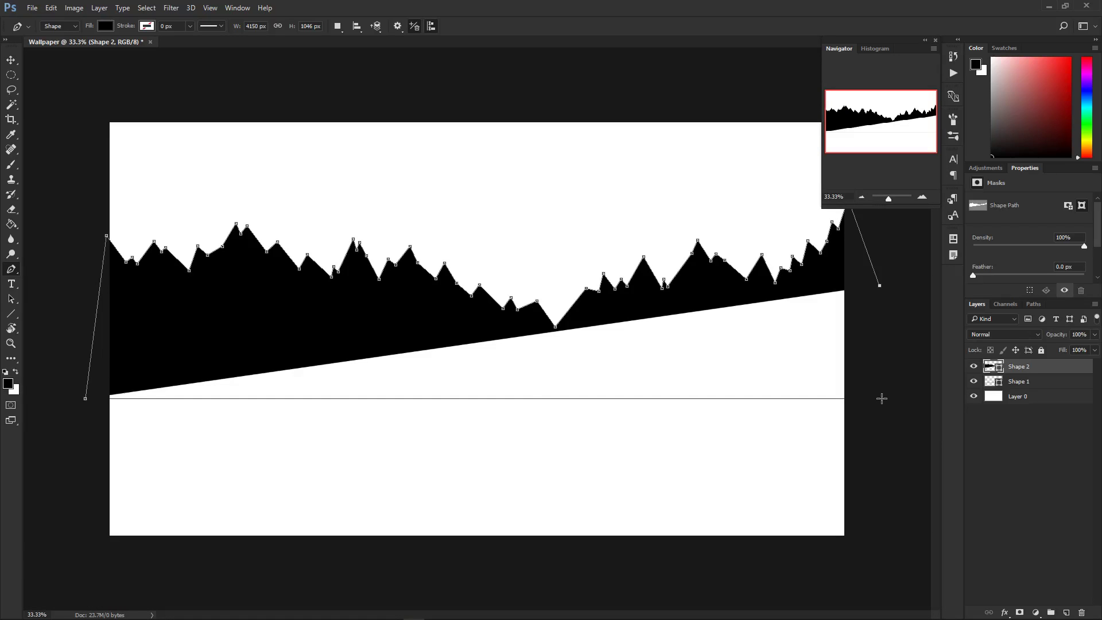
shift+click(845, 398)
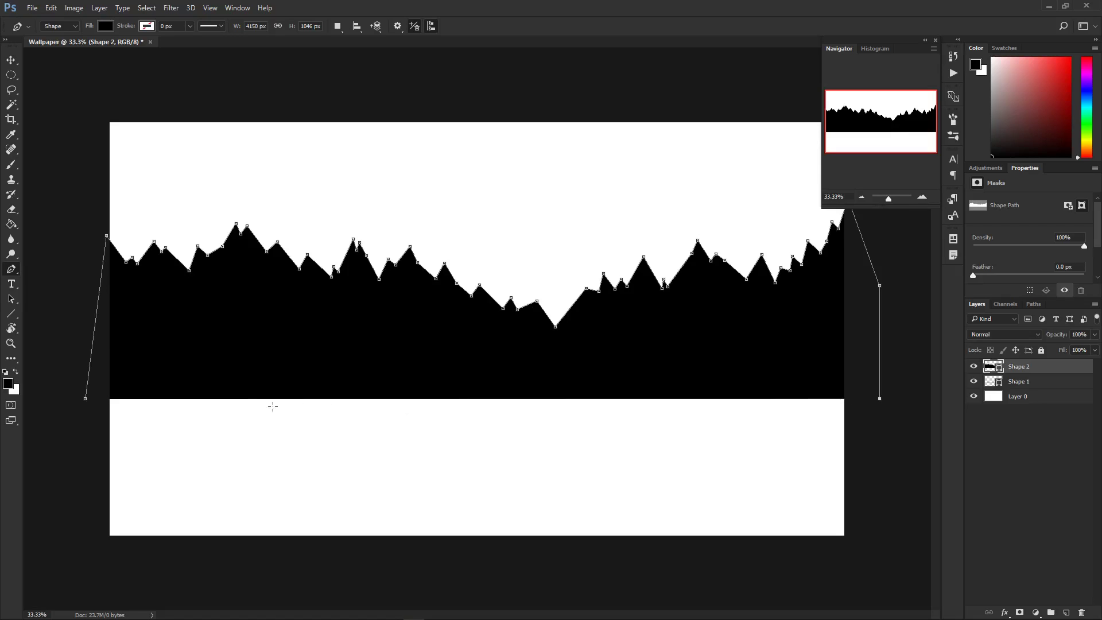
click(85, 399)
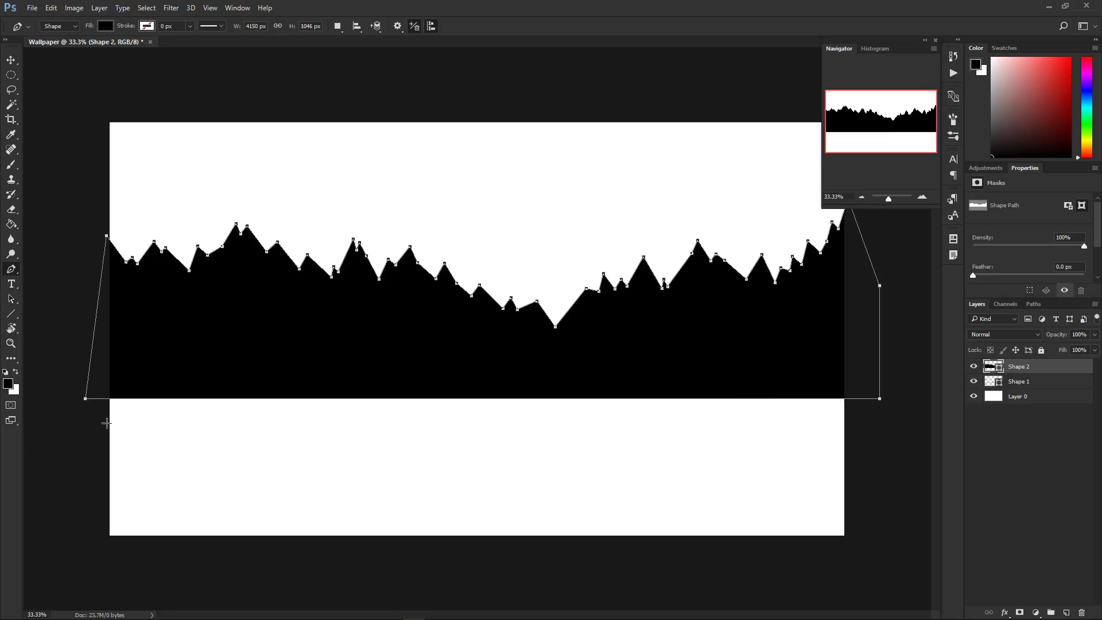
click(86, 399)
click(86, 400)
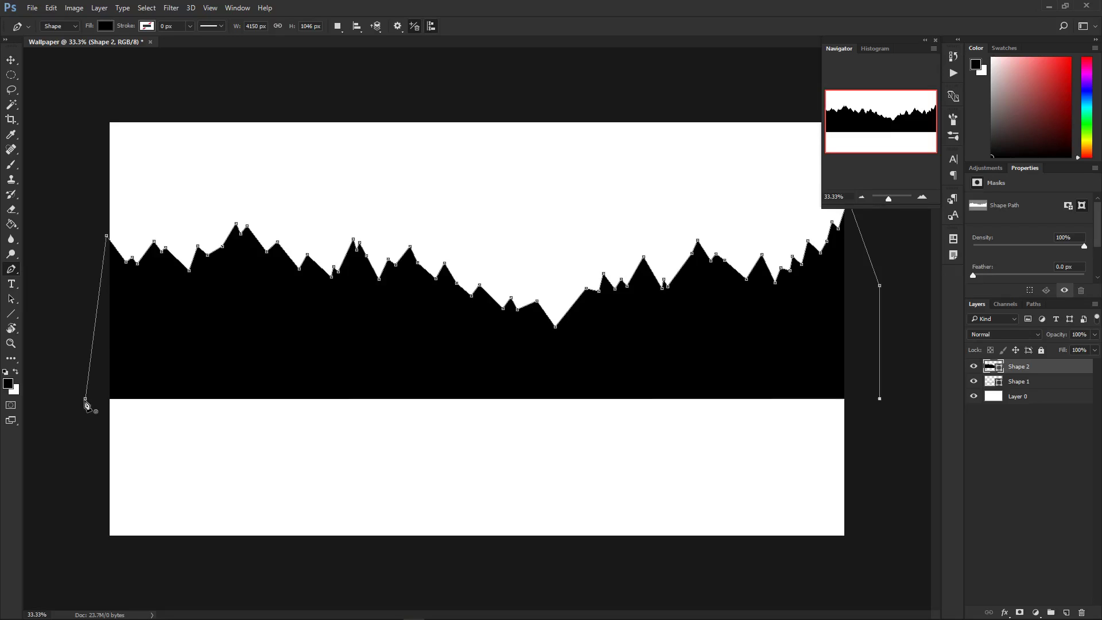
click(86, 399)
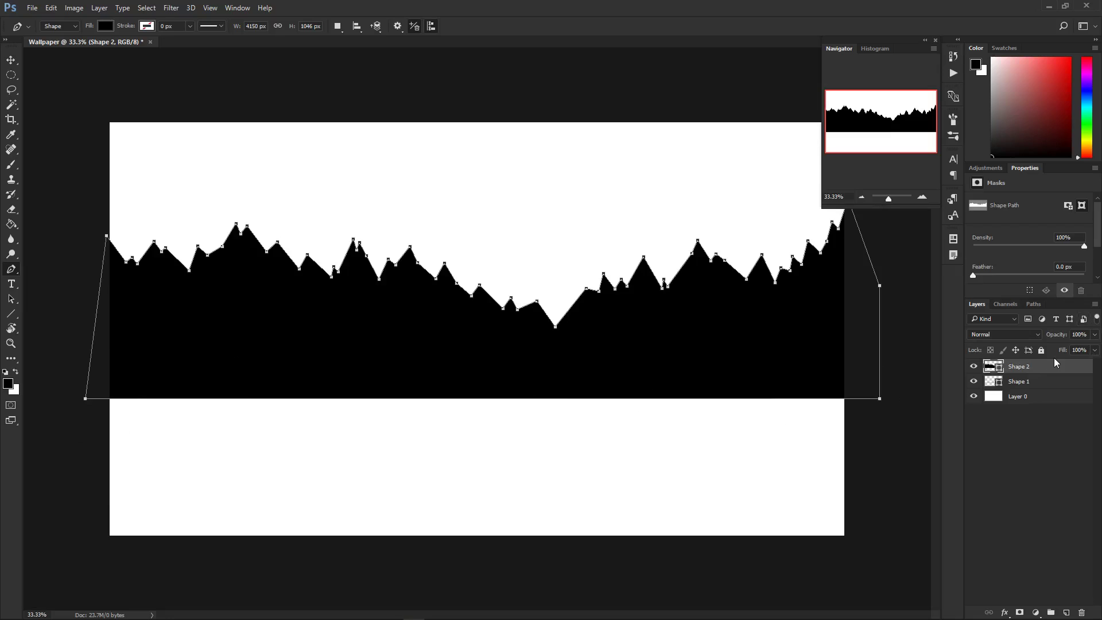
Step: Rename the horizon line layer as Horzion and the mountain shape layer as Mountain1
click(1033, 380)
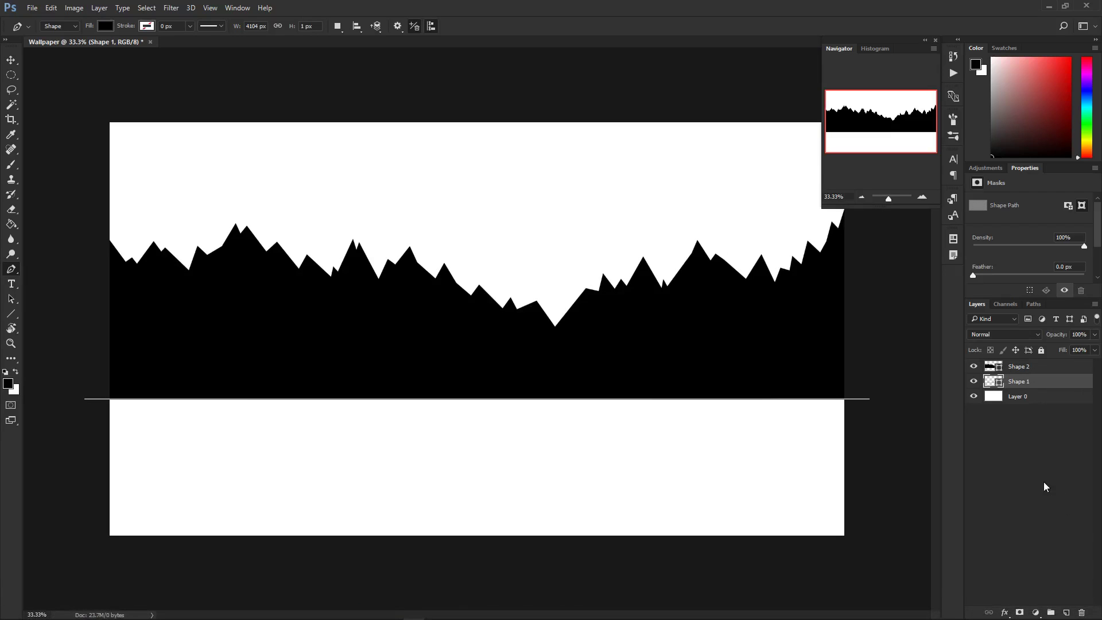
double_click(1023, 382)
text(Horzion)
key(Return)
double_click(1027, 366)
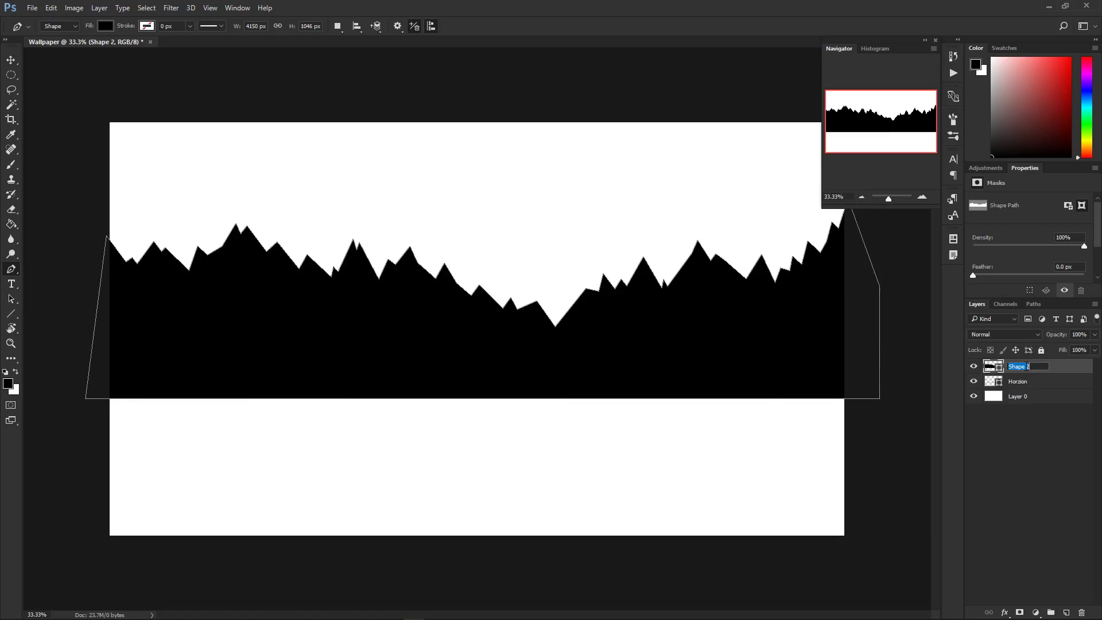
text(Mountain1)
key(Return)
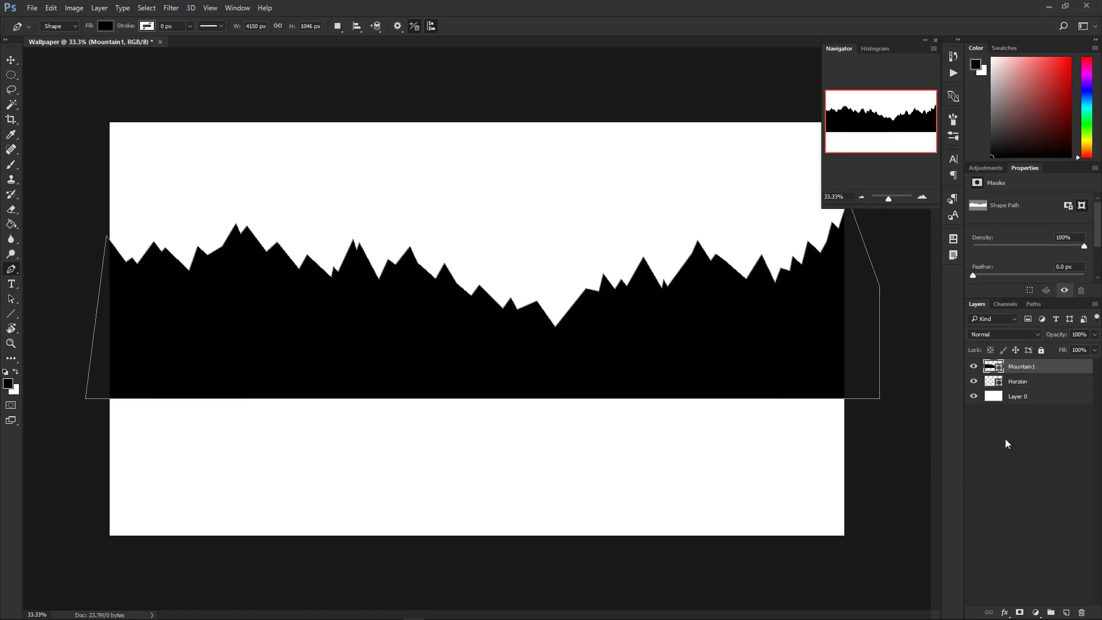
Step: Duplicate the Mountain1 layer and move the copy straight up by 150 px
key(ctrl+j)
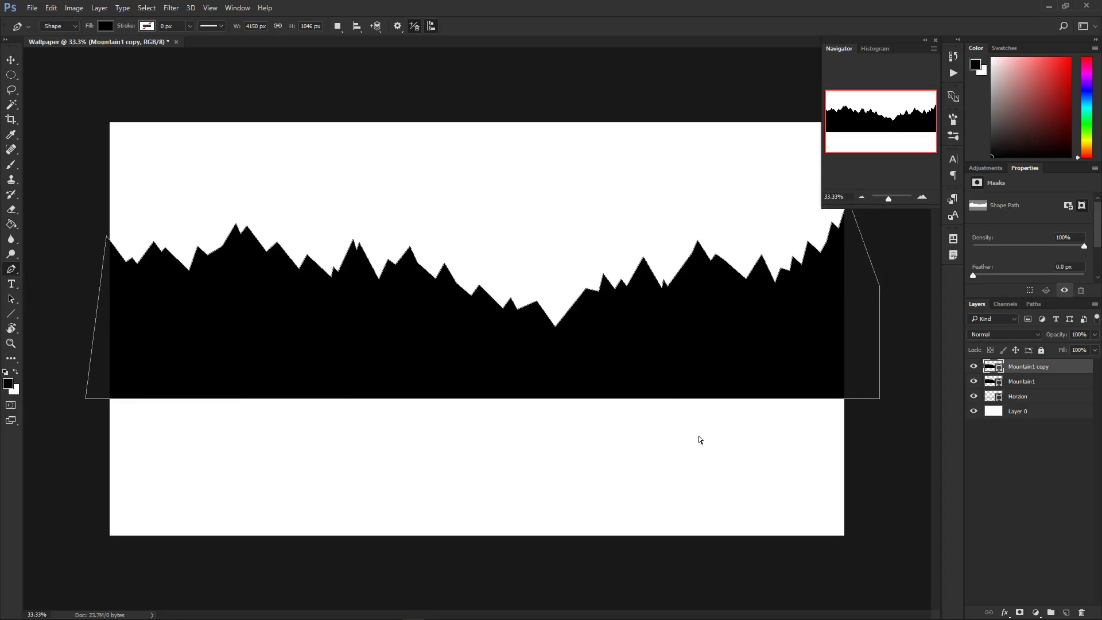
key(ctrl+t)
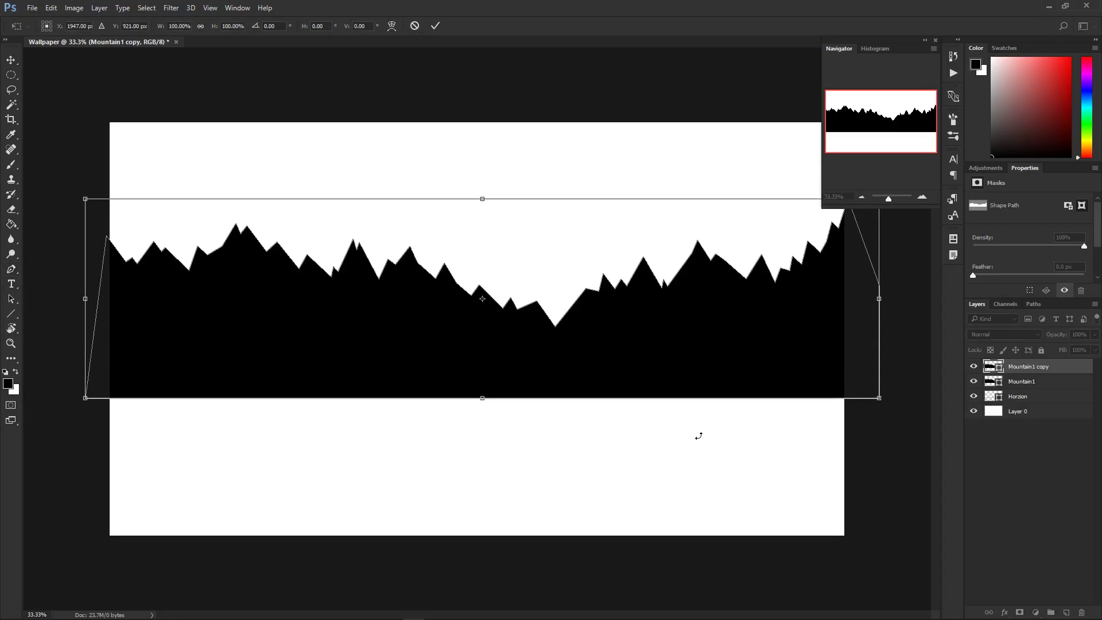
key(shift+Up)
key(shift+Up)
key(shift+Up)
key(shift+Up)
key(shift+Up)
key(shift+Up)
key(shift+Up)
key(shift+Up)
key(shift+Up)
key(shift+Up)
key(shift+Up)
key(shift+Up)
key(shift+Up)
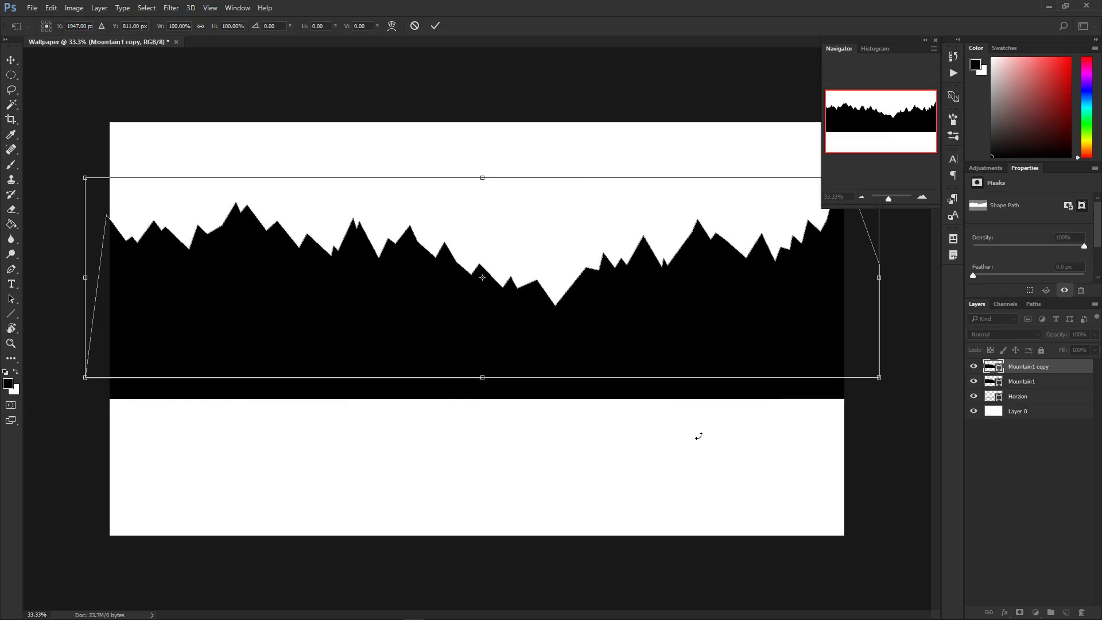
key(shift+Up)
key(shift+Up)
key(Return)
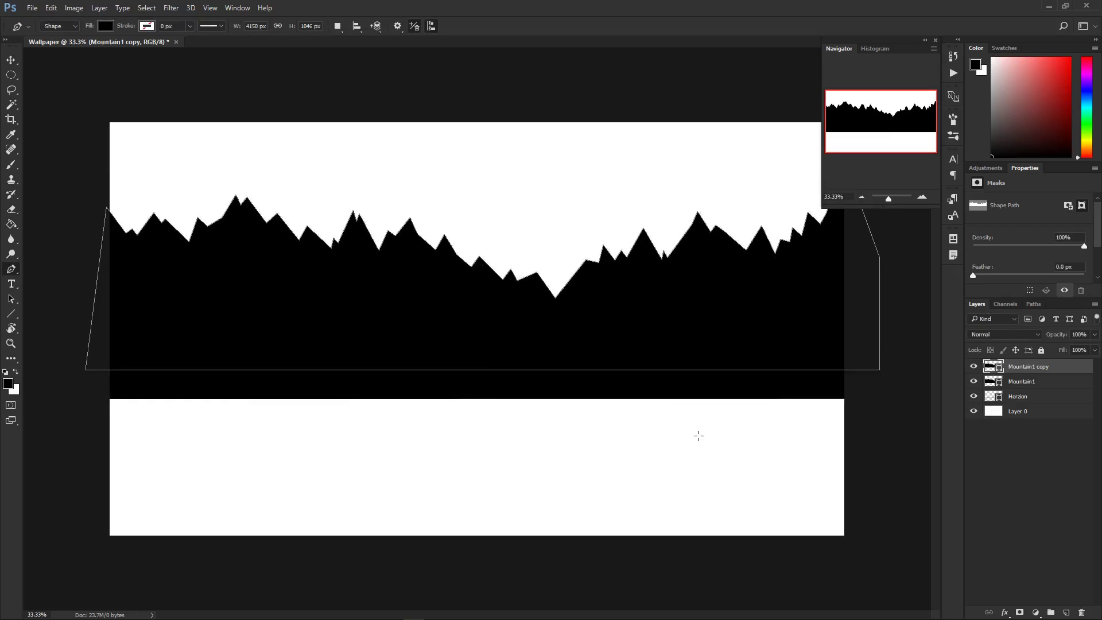
Step: Rename the mountain copy as Mountain2 and place it below Mountain1 in the layer order
click(1051, 384)
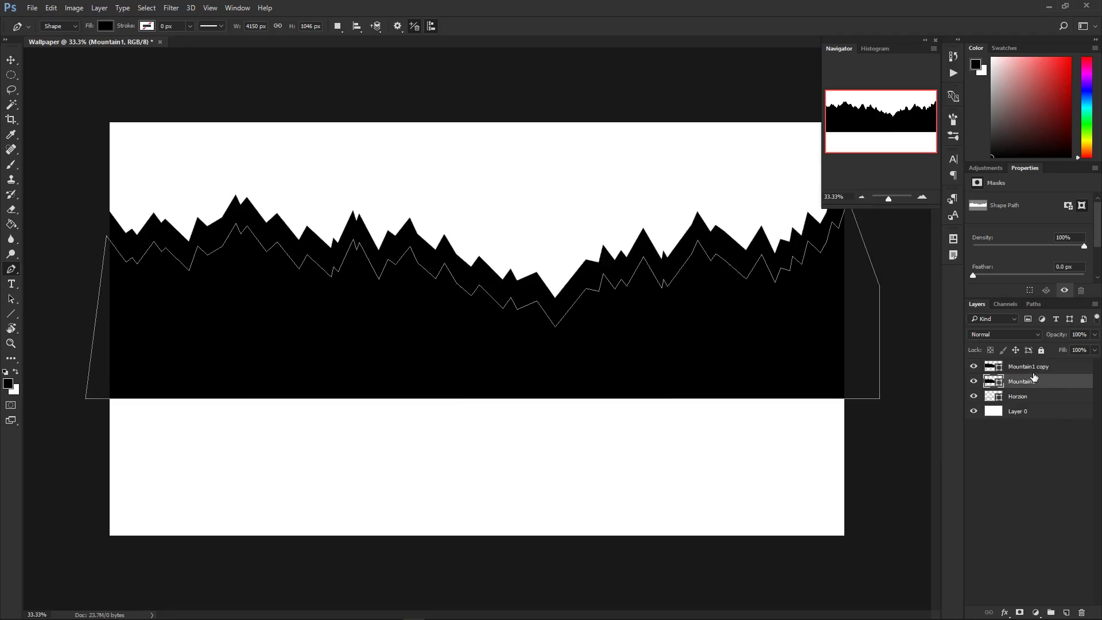
click(1036, 369)
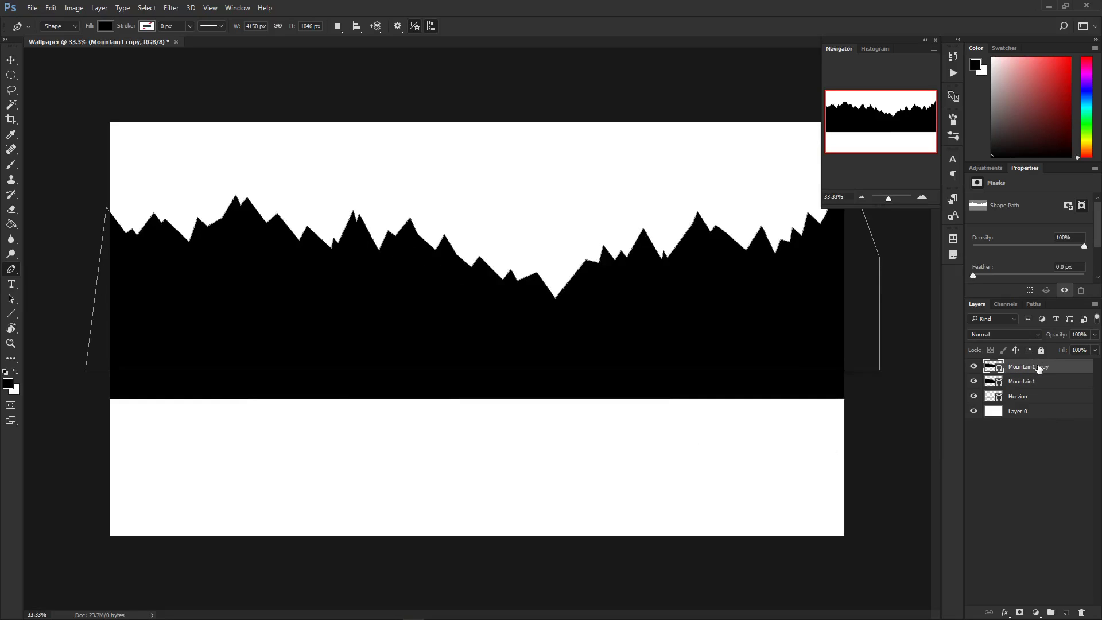
double_click(1035, 369)
click(1053, 368)
key(BackSpace)
key(BackSpace)
key(BackSpace)
key(Return)
drag(1052, 372, 1045, 385)
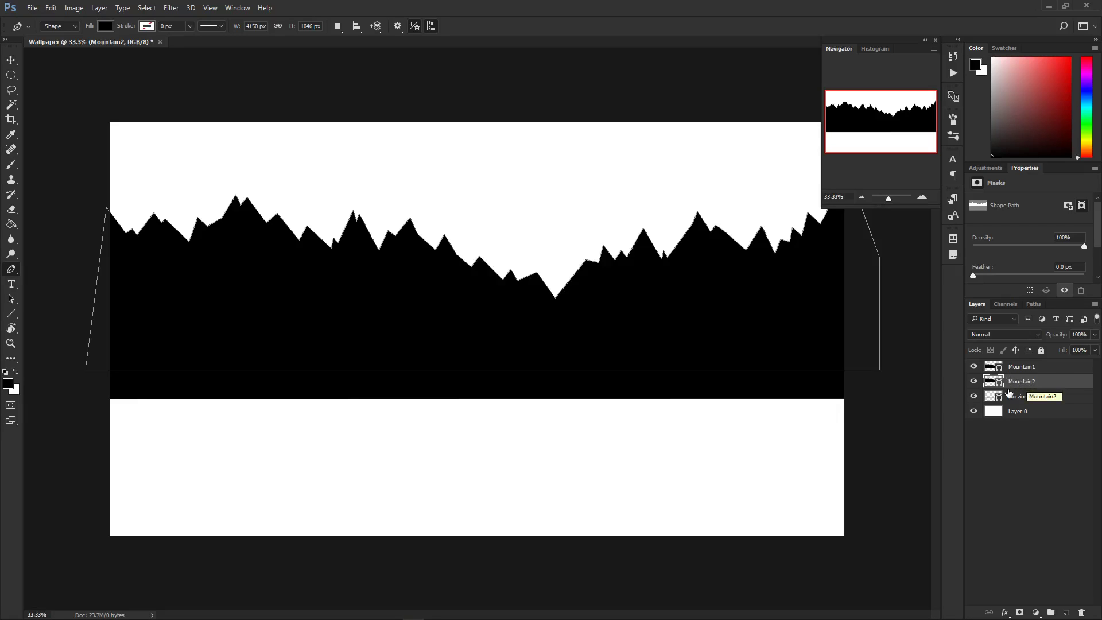
Step: Rasterize the Mountain1 and Mountain2 layers together
shift+click(1027, 370)
right_click(1026, 373)
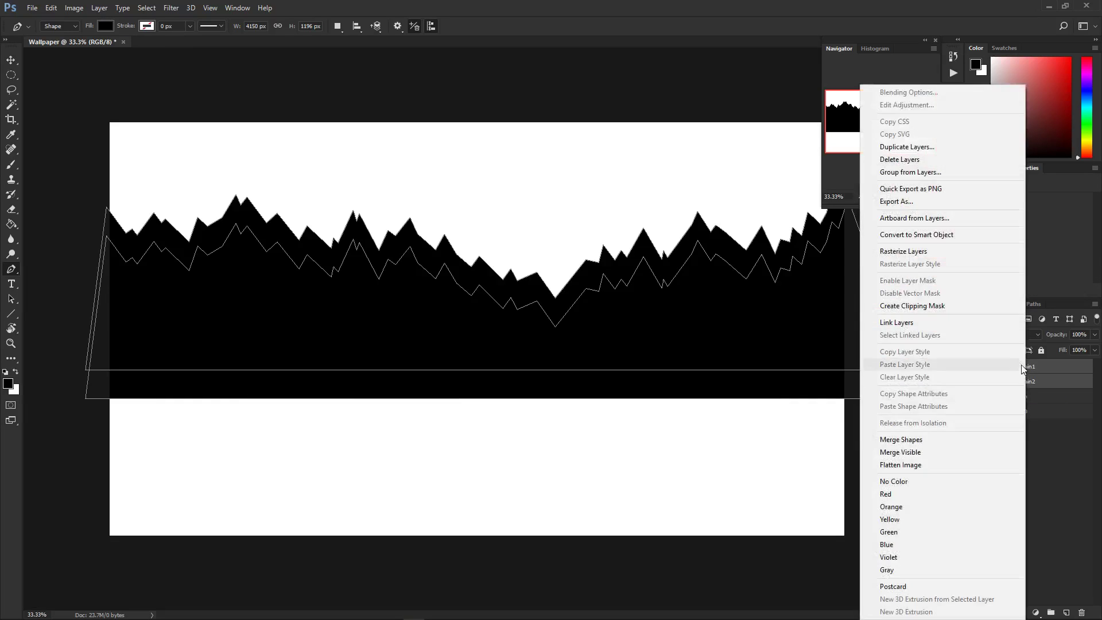
click(941, 143)
click(536, 251)
right_click(1027, 374)
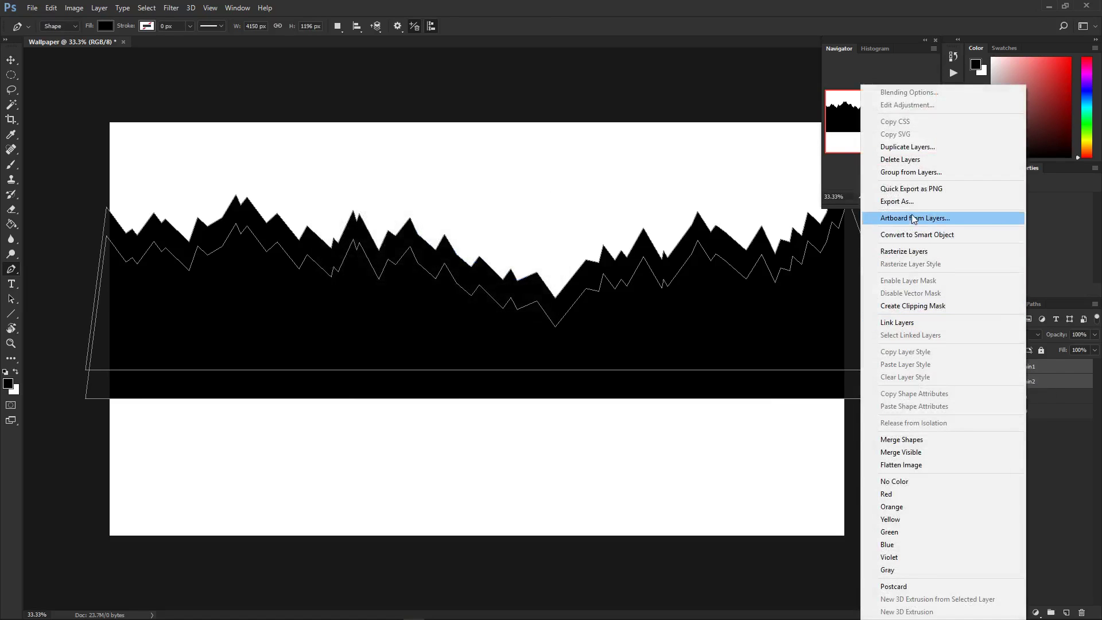
click(943, 252)
Step: Fill the Mountain1 silhouette with a muted medium blue using the Paint Bucket
ctrl+click(1040, 381)
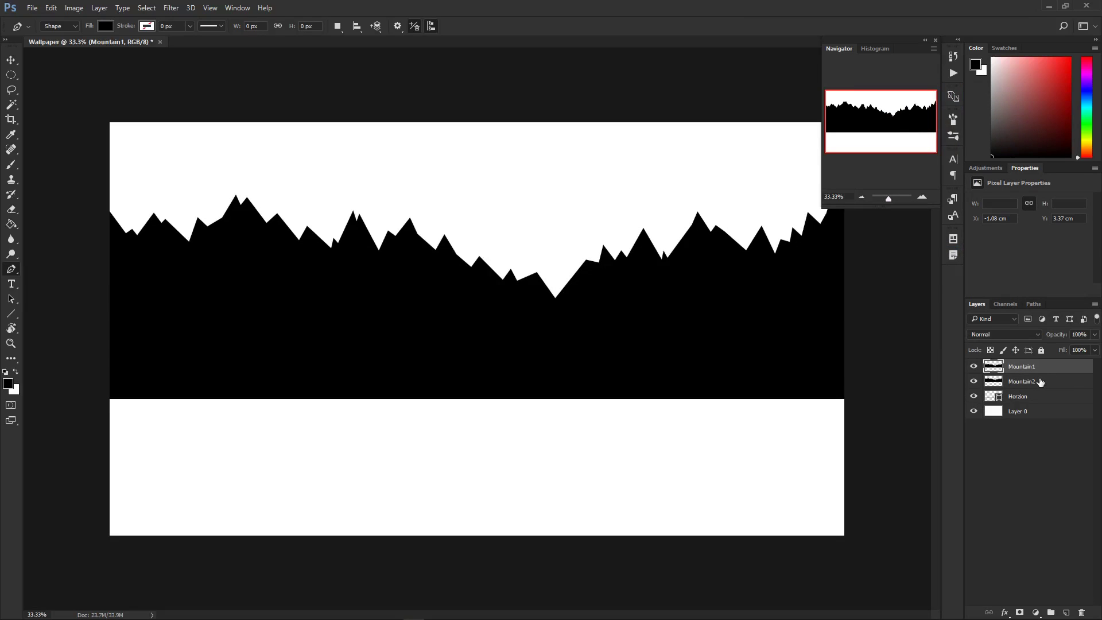
key(g)
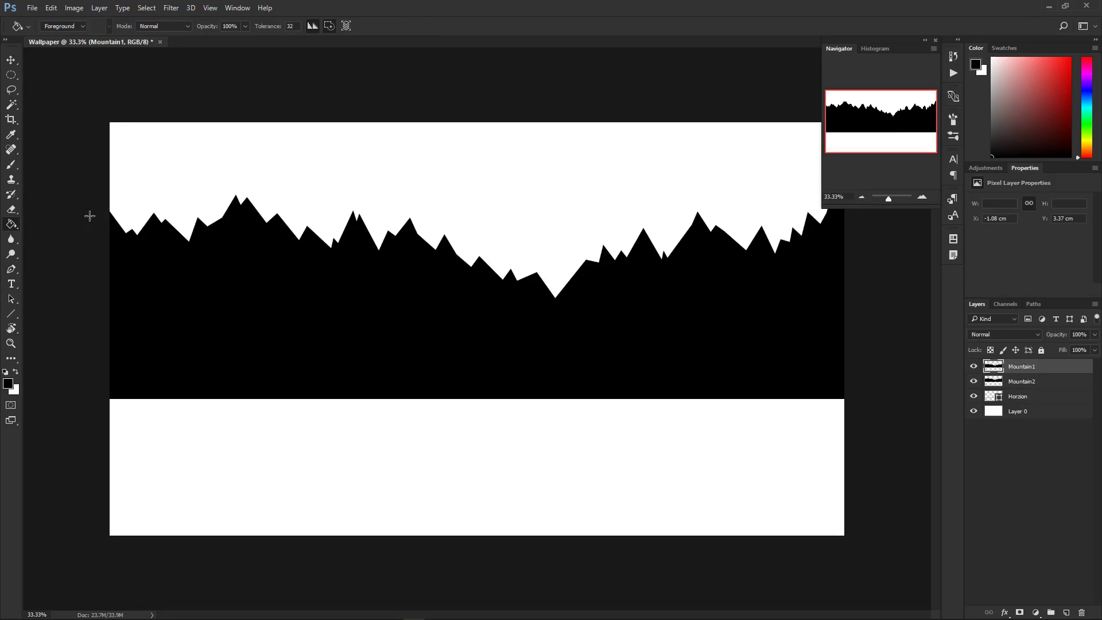
click(1091, 98)
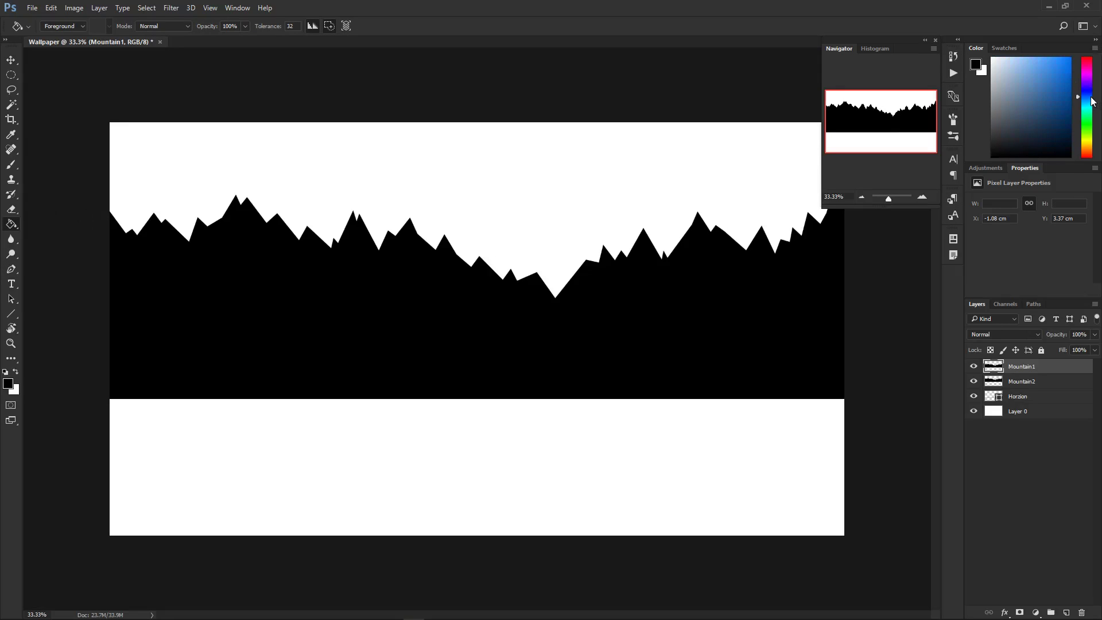
click(1030, 98)
click(655, 327)
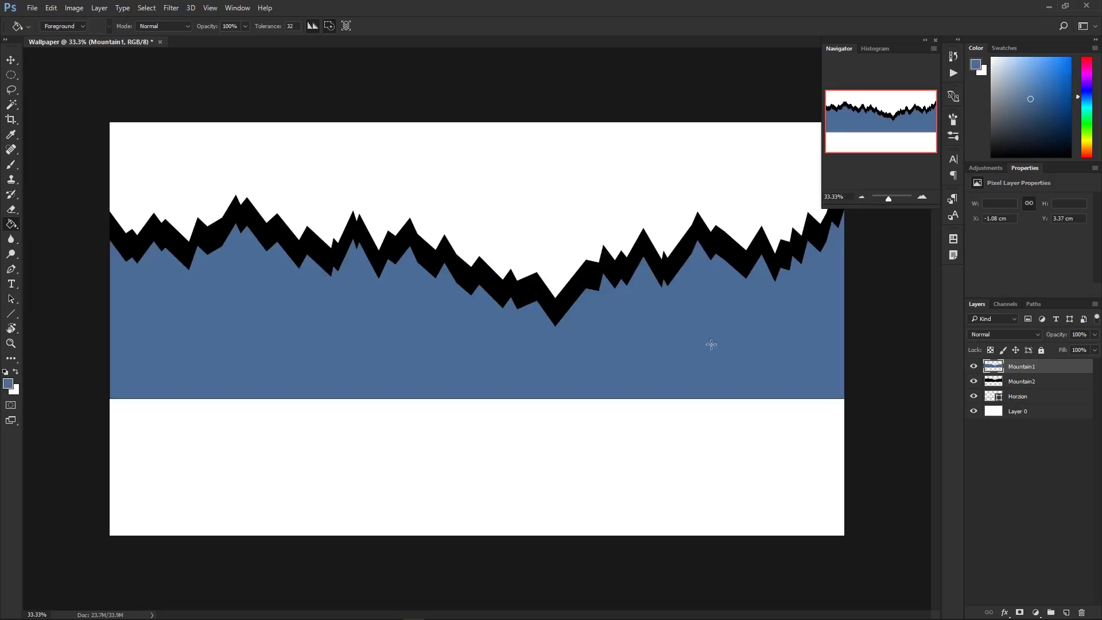
Step: Fill the Mountain2 silhouette with a darker, muted blue using the Paint Bucket
click(1011, 385)
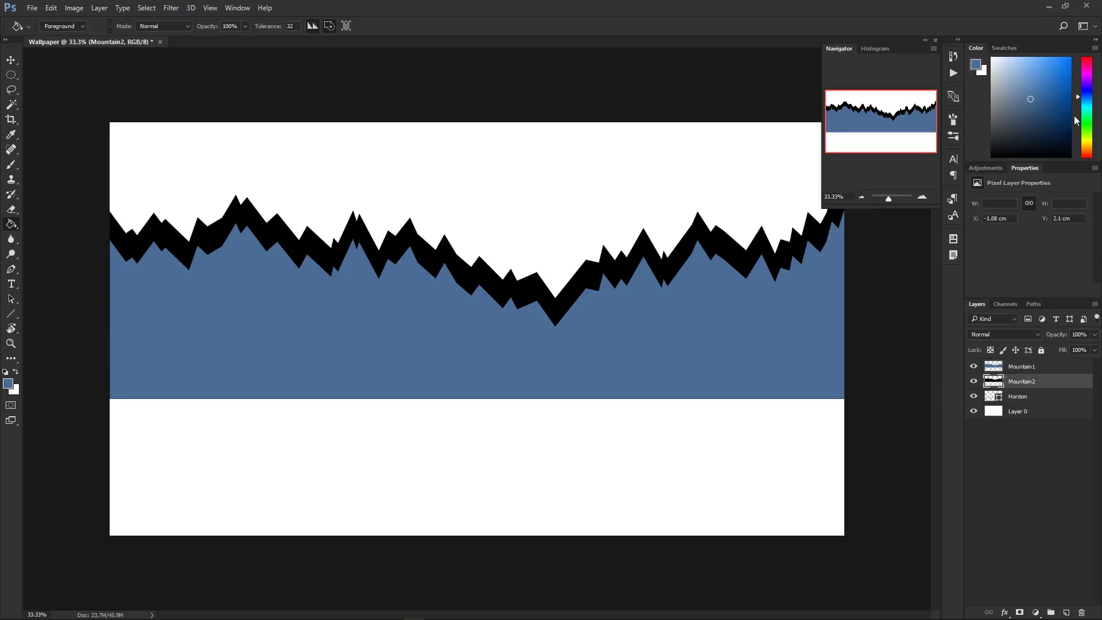
click(1029, 117)
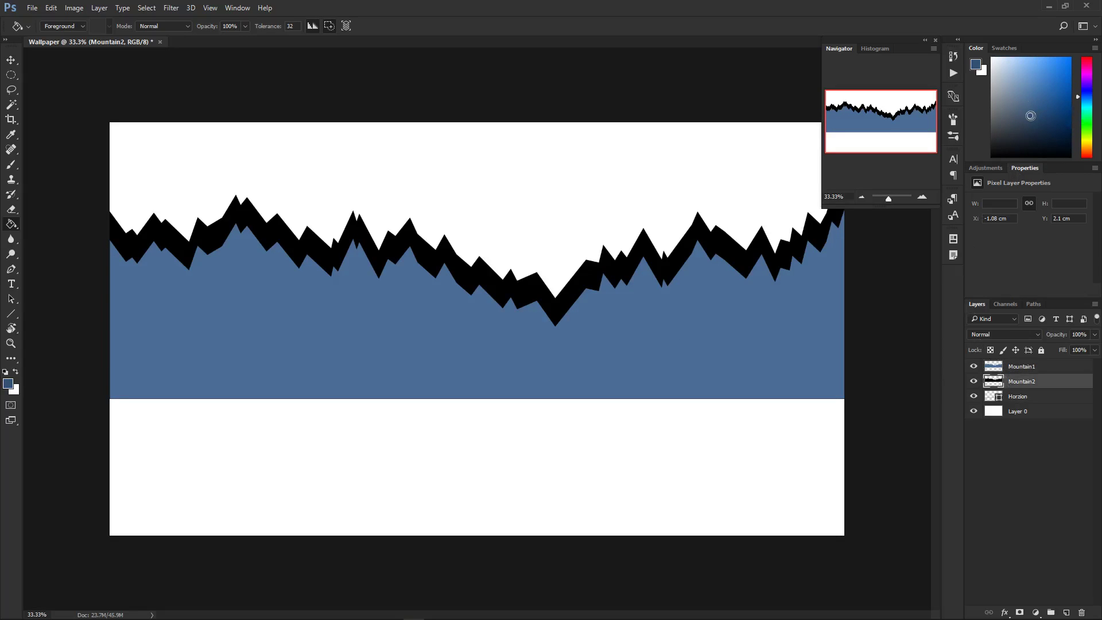
click(757, 247)
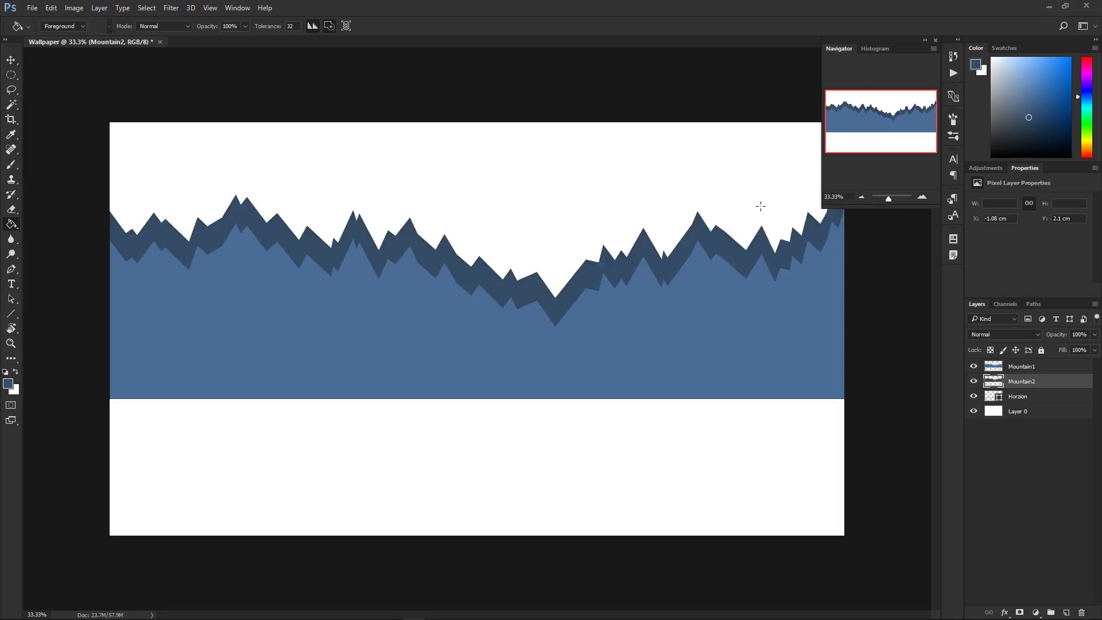
Step: Scale the Mountain2 layer down to about 94.5% width and 93.5% height so its peaks shift relative to Mountain1
click(1022, 370)
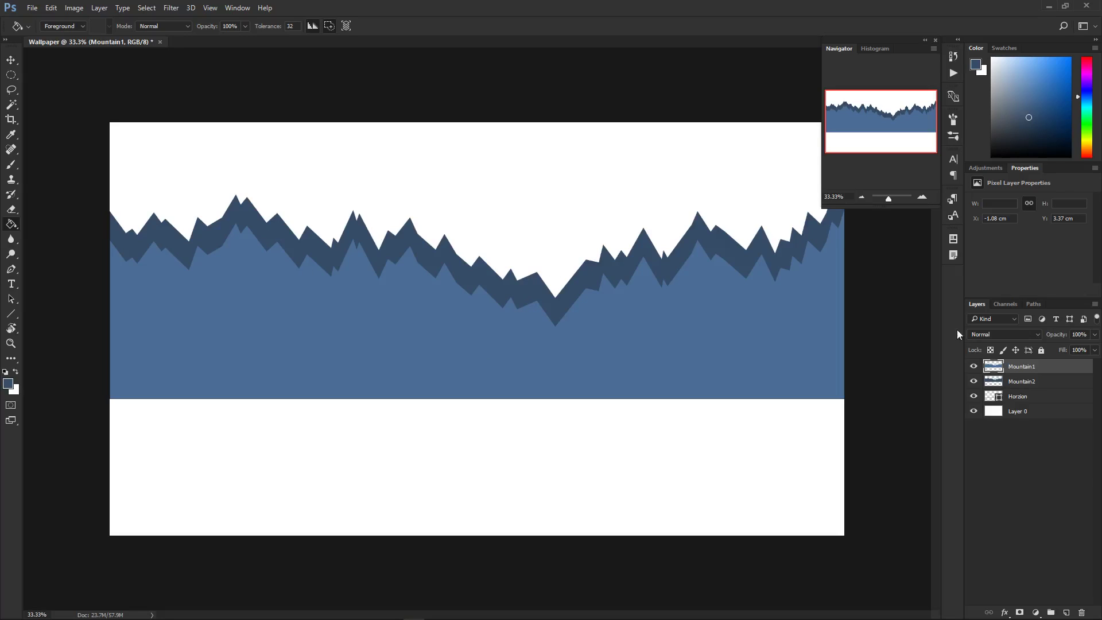
click(1069, 379)
key(ctrl+t)
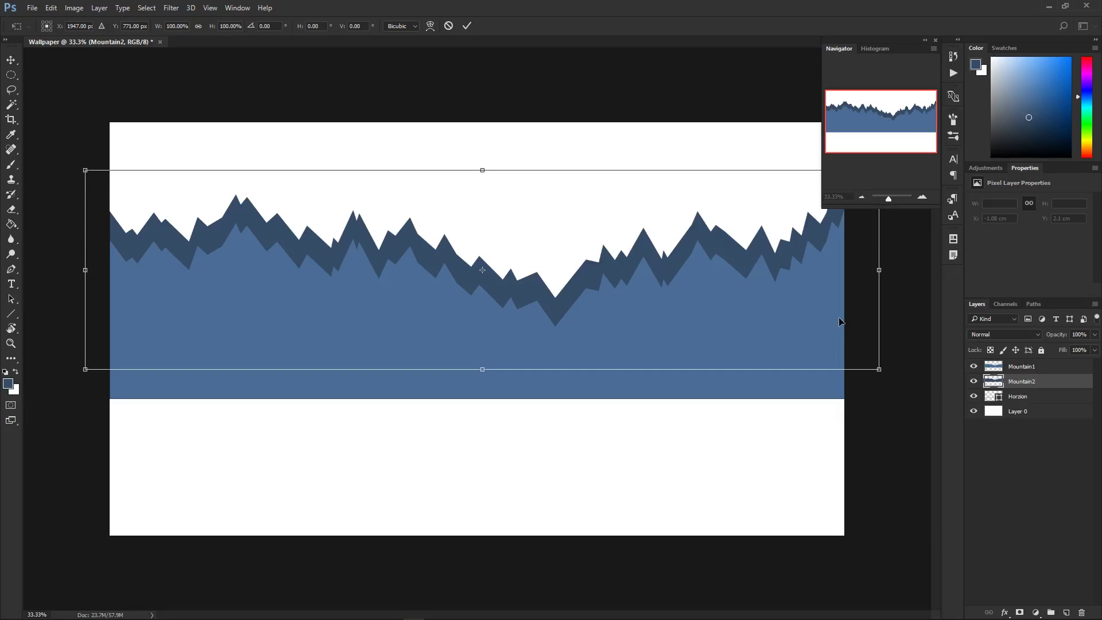
drag(872, 367, 852, 362)
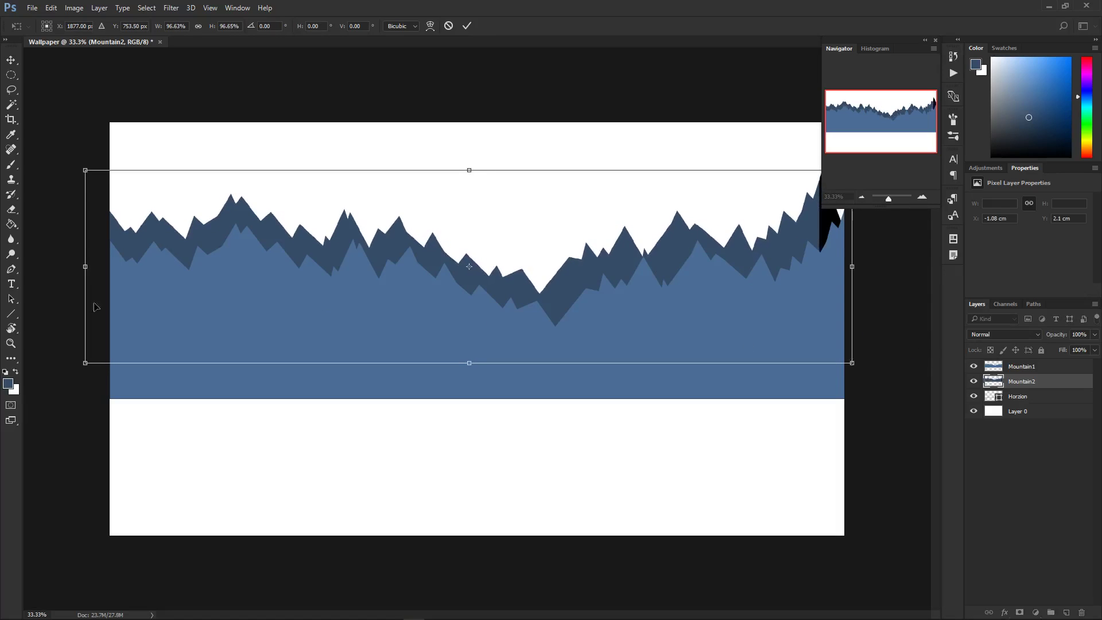
drag(85, 368, 98, 352)
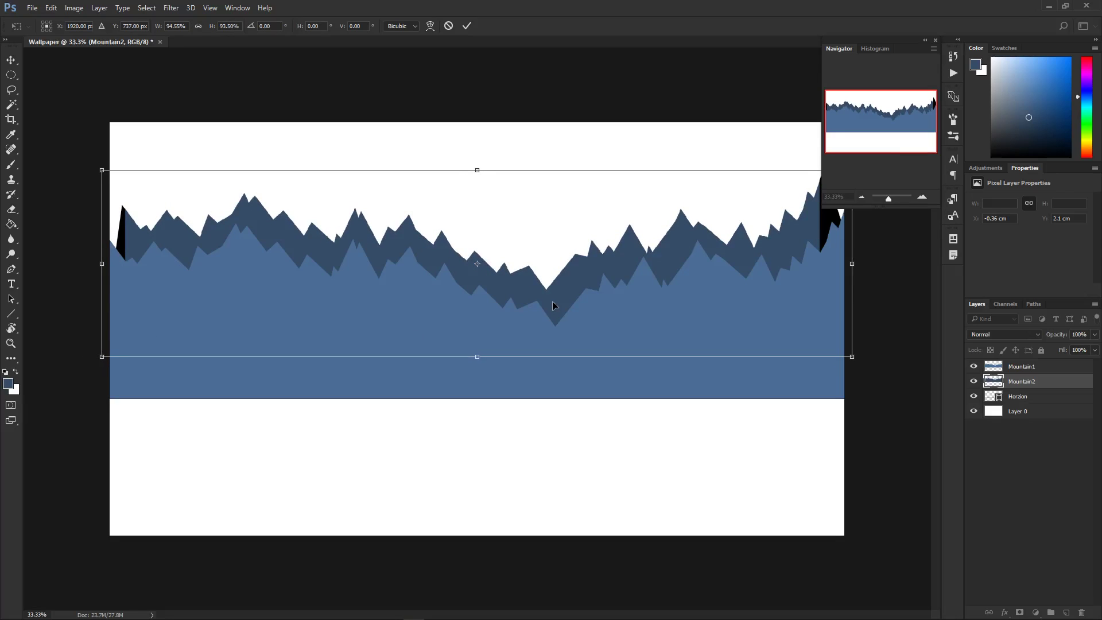
key(Return)
key(g)
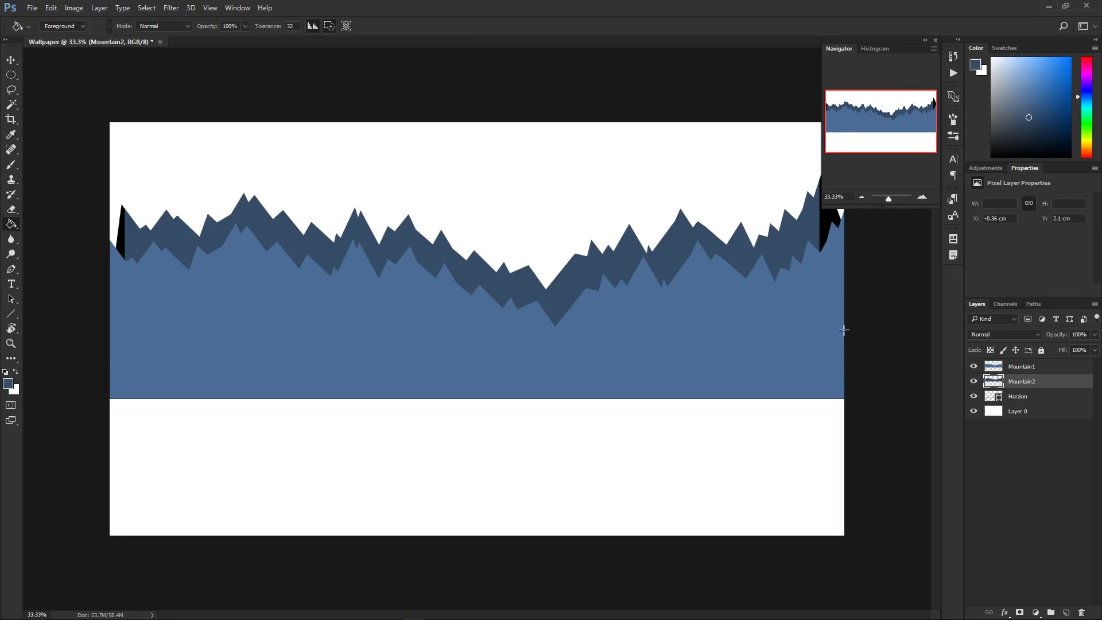
Step: Undo the scaling, fills, rasterizing and duplication, going back to the single black Mountain1 shape layer
click(838, 393)
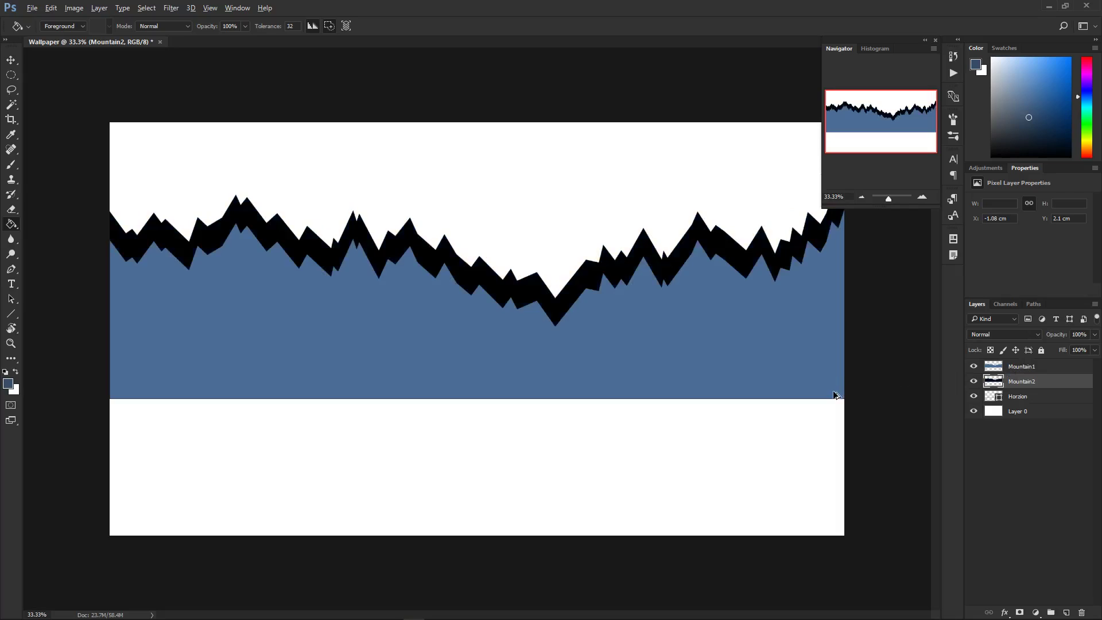
click(833, 395)
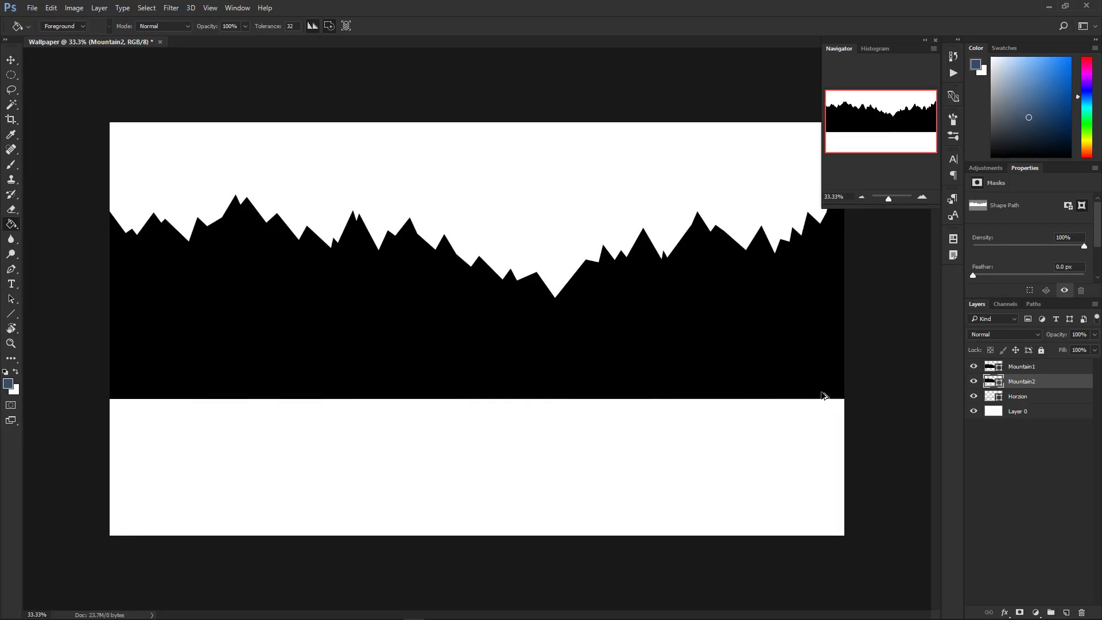
key(ctrl+bracketright)
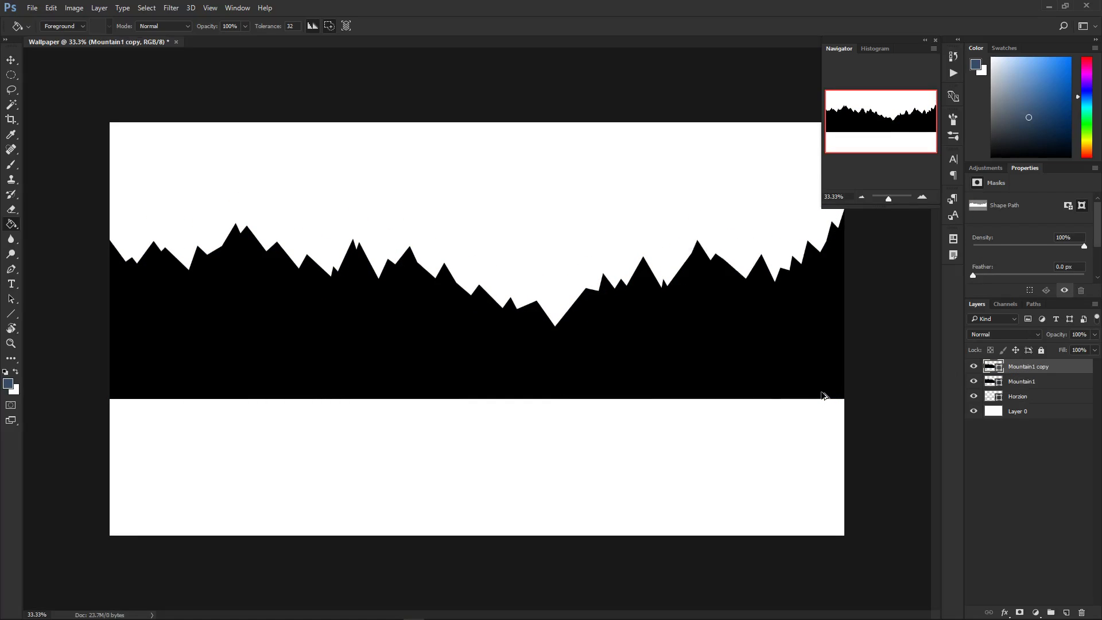
key(ctrl+z)
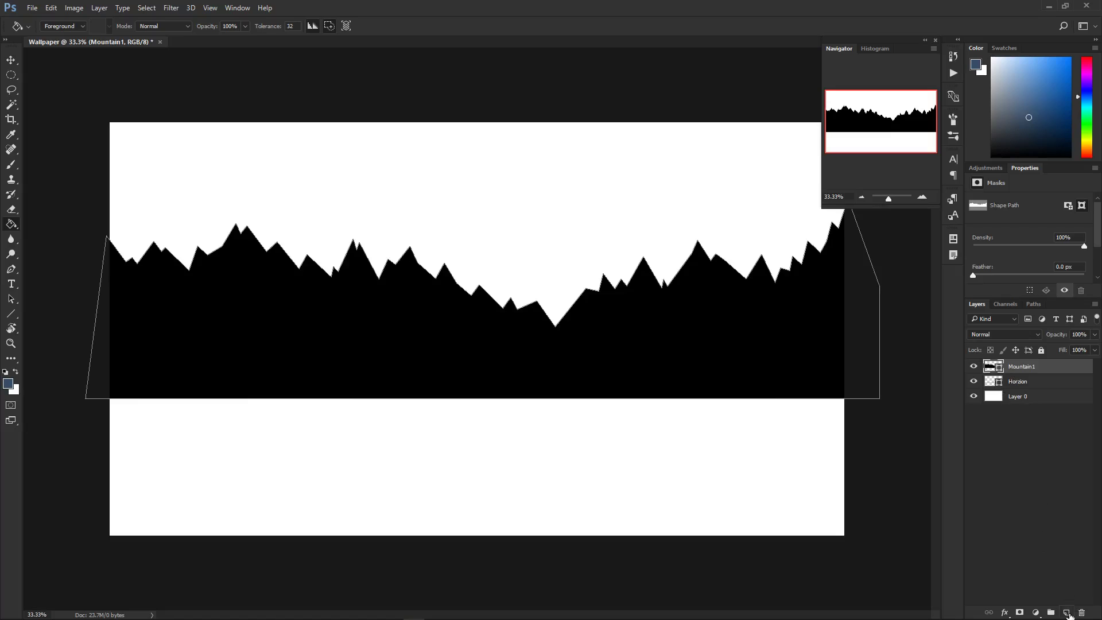
Step: Add a new layer below Mountain1 and set the Pen tool's shape fill to red
click(1068, 613)
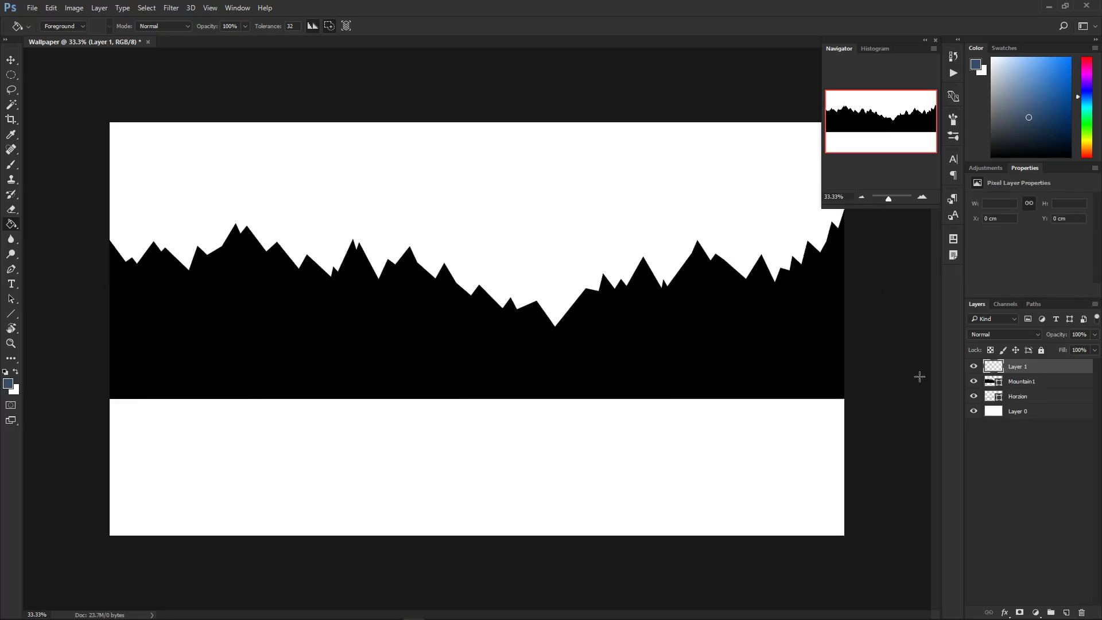
click(11, 269)
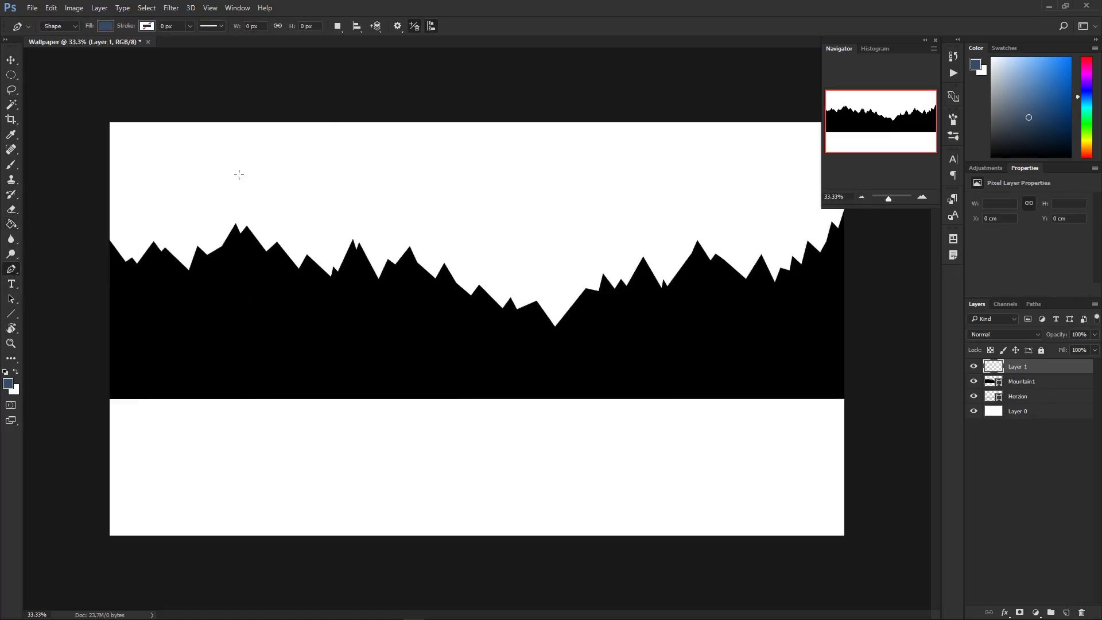
click(105, 26)
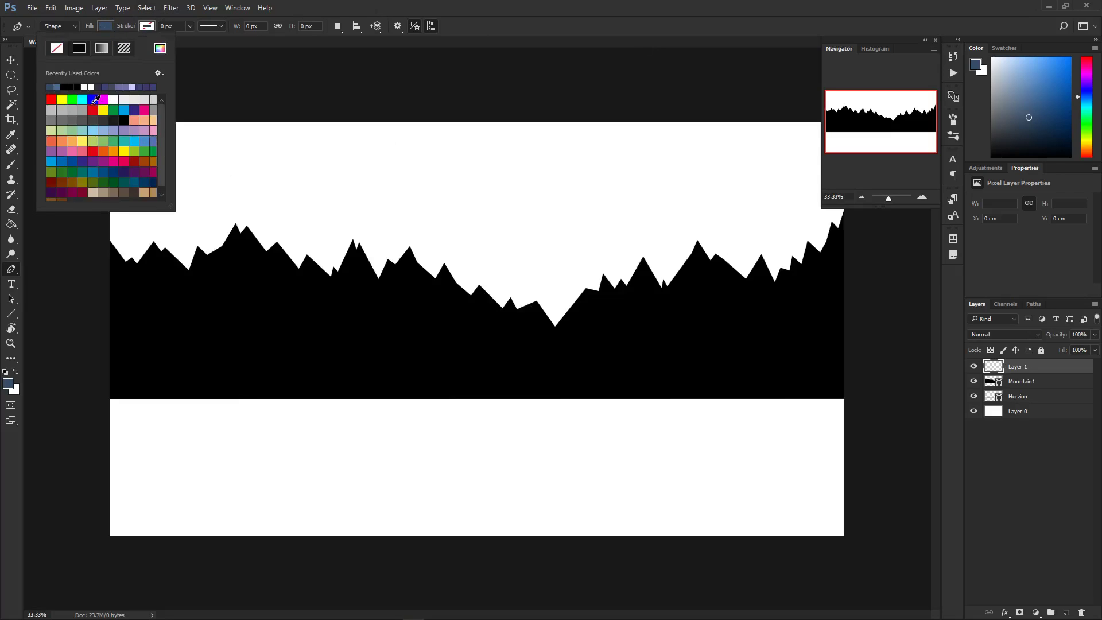
click(51, 99)
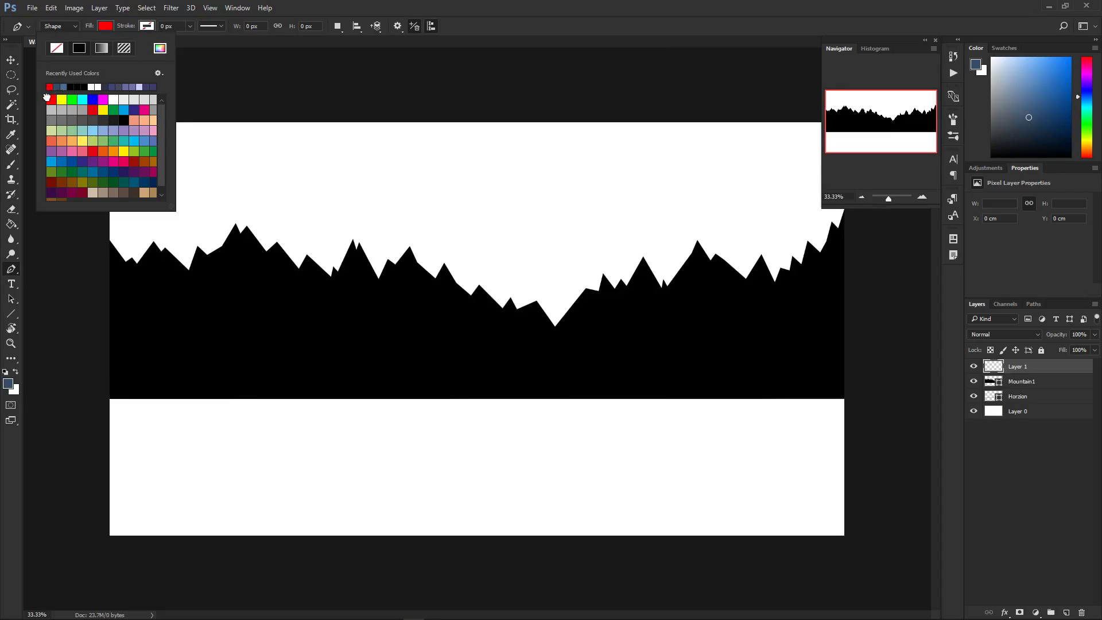
click(917, 117)
click(921, 197)
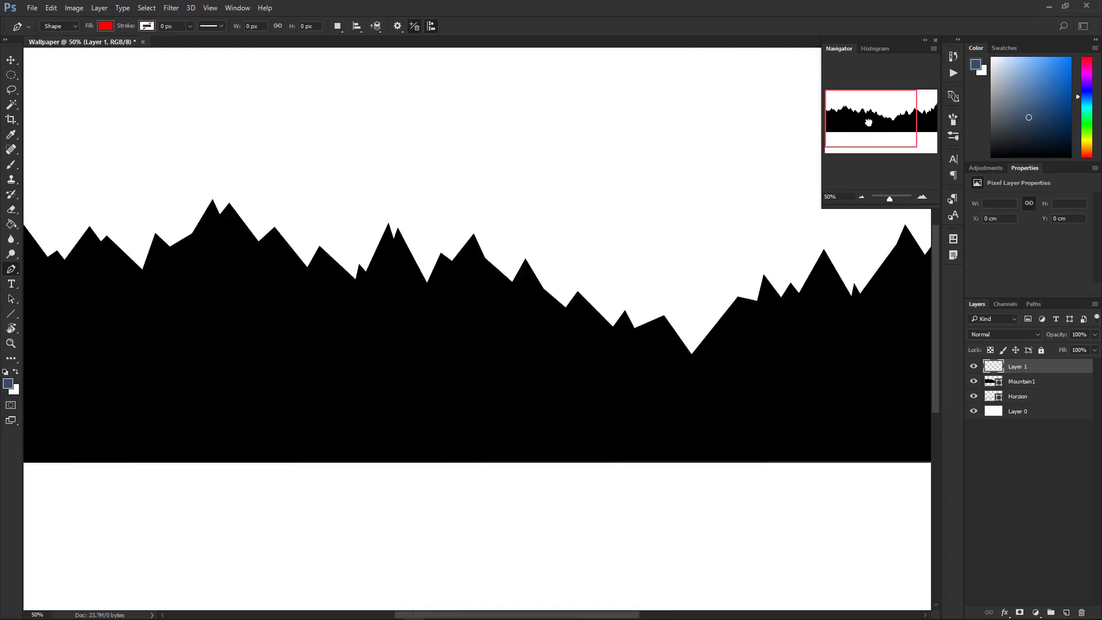
click(860, 201)
drag(1030, 365, 1039, 397)
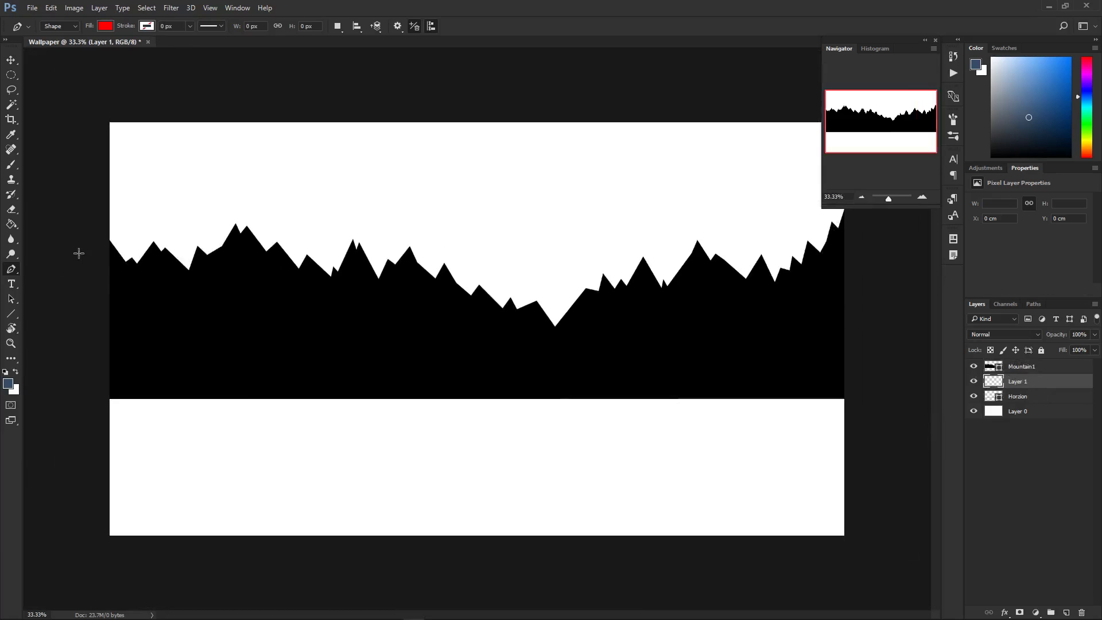
Step: Start a jagged red mountain outline outside the canvas's left edge and zigzag it to the black ridge's first tall peak
click(91, 325)
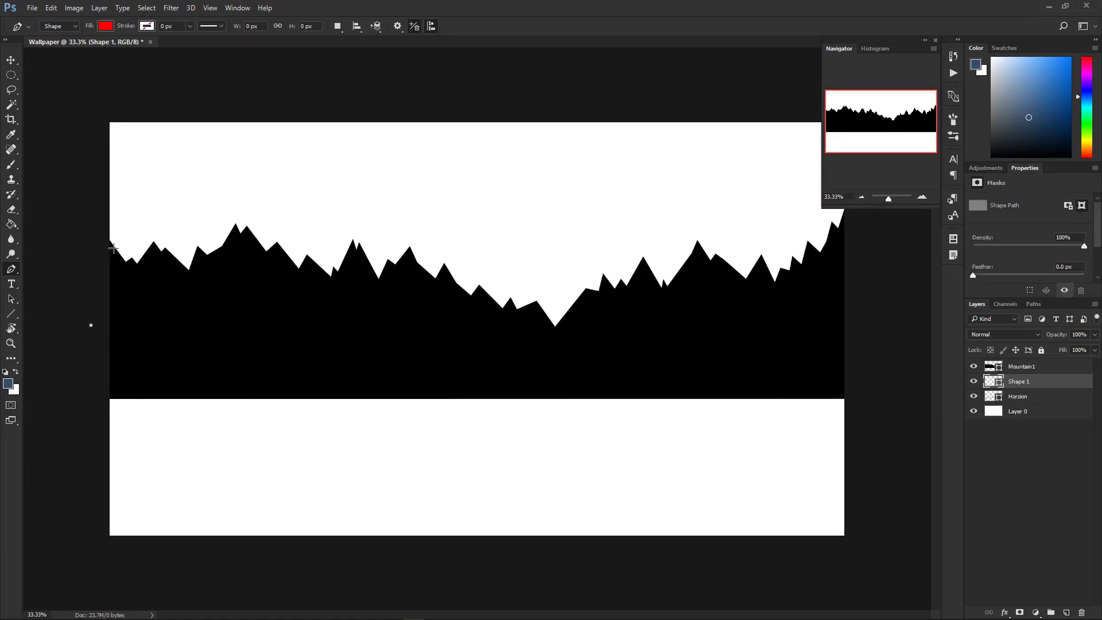
click(113, 216)
click(128, 247)
click(140, 227)
click(146, 241)
click(172, 272)
click(191, 234)
click(211, 280)
click(241, 226)
click(272, 229)
click(270, 283)
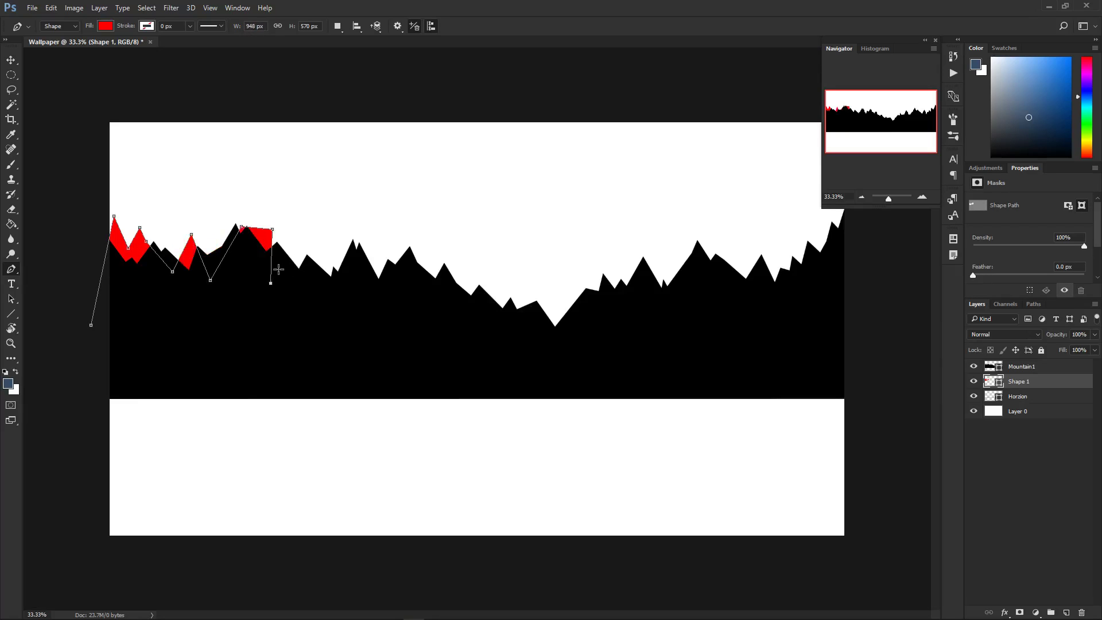
key(ctrl+alt+z)
key(ctrl+alt+z)
Step: Continue the red outline from a deep valley through irregular peaks to just short of the black ridge's central dip
click(276, 307)
click(294, 247)
click(321, 272)
click(341, 234)
click(355, 249)
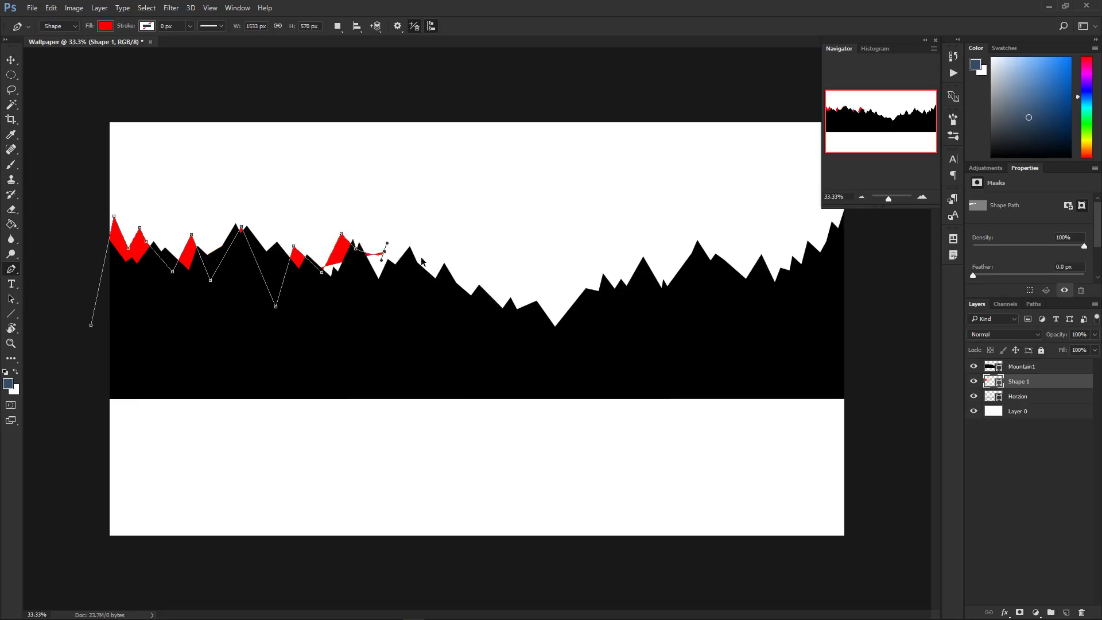
click(381, 227)
click(394, 267)
click(419, 248)
click(431, 228)
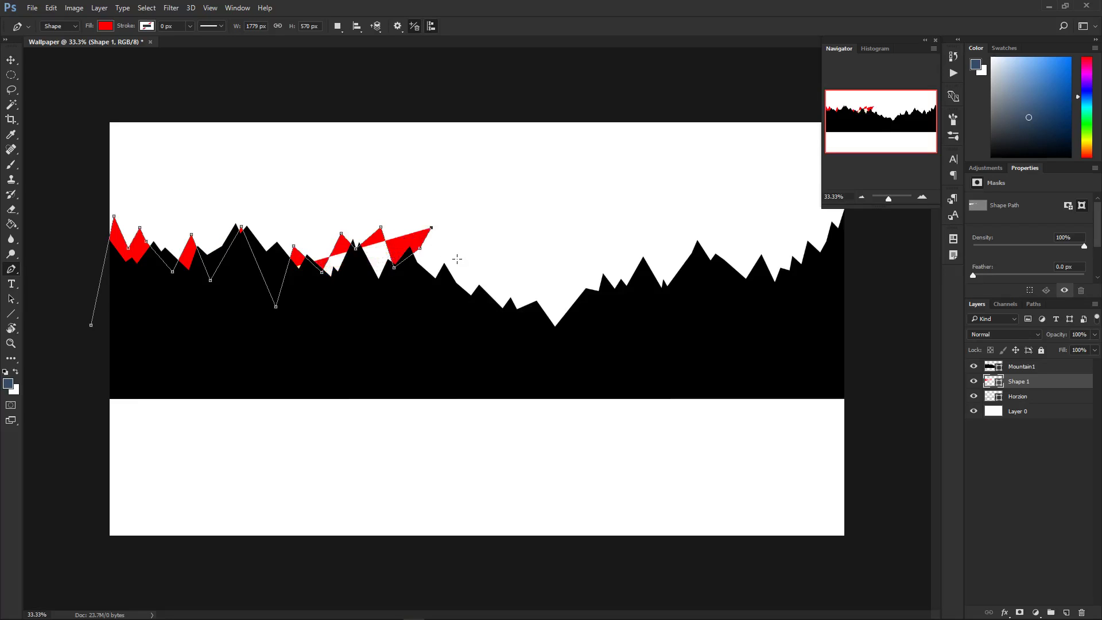
click(457, 260)
click(472, 277)
click(495, 248)
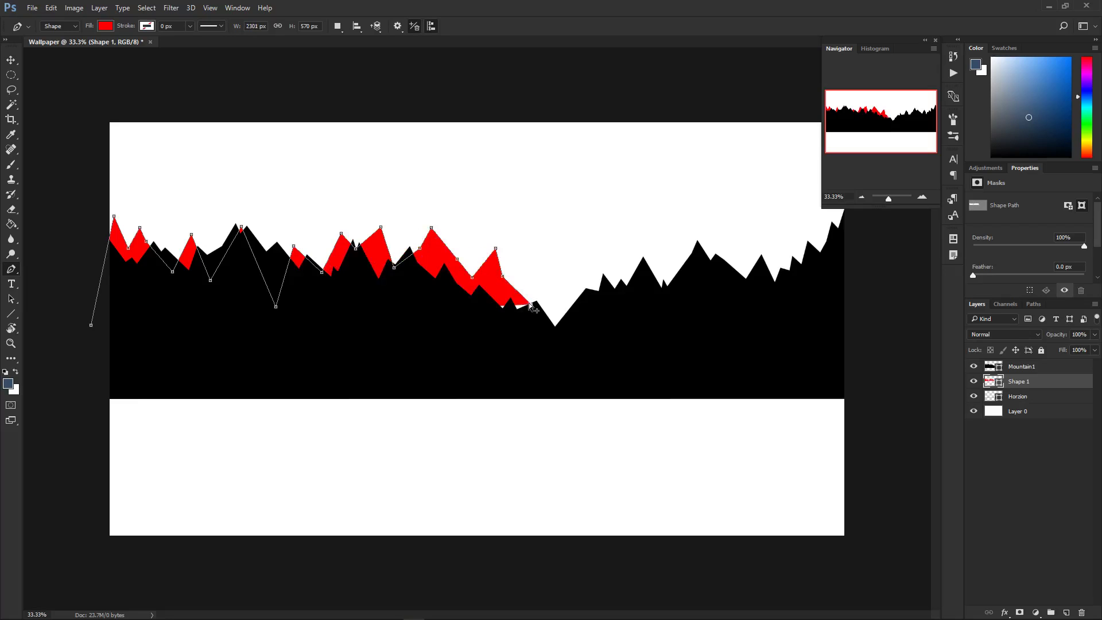
key(ctrl+alt+z)
key(ctrl+alt+z)
key(ctrl+alt+z)
key(ctrl+alt+z)
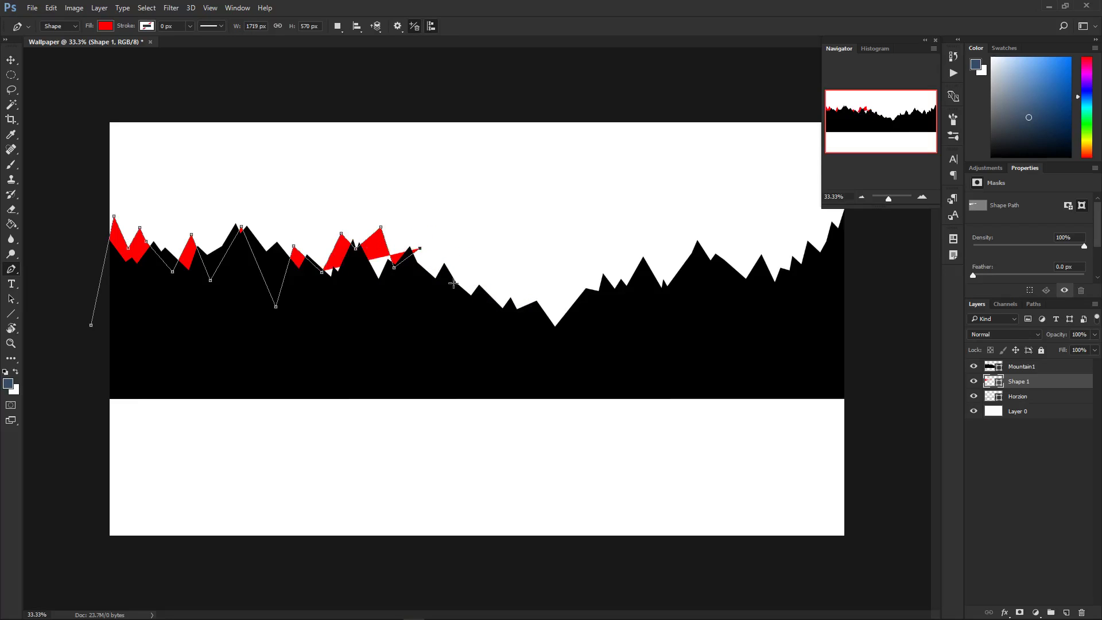
Step: Carry the red outline down along the central dip and up over the peaks on the right half of the canvas
click(439, 275)
click(468, 295)
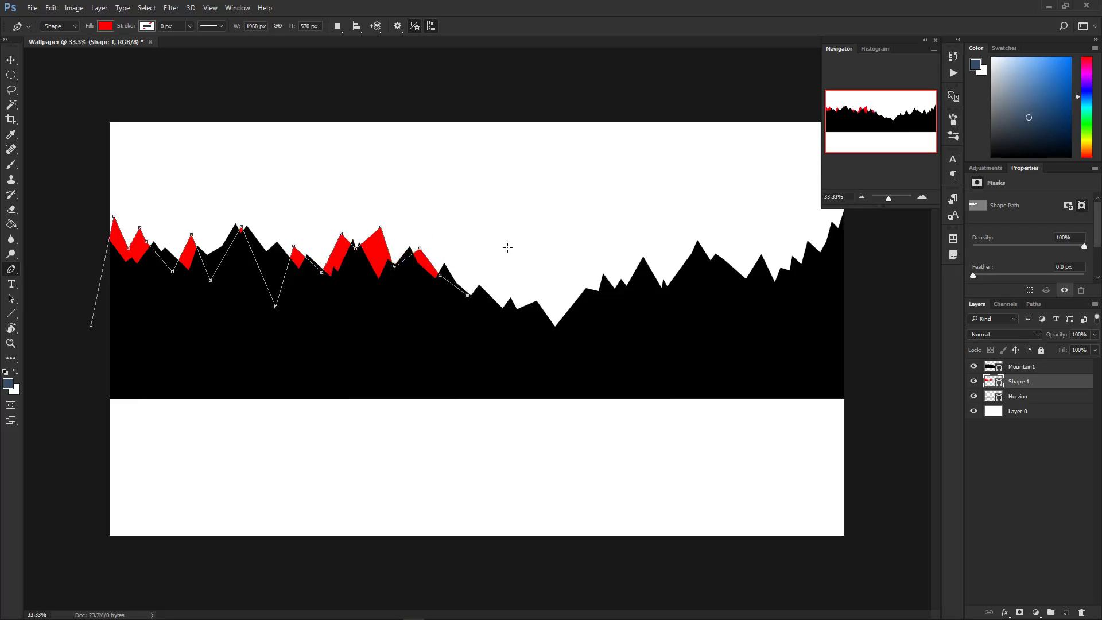
click(502, 299)
click(517, 287)
click(533, 293)
click(576, 281)
click(598, 252)
click(608, 280)
click(652, 255)
click(679, 226)
click(710, 247)
click(760, 231)
click(786, 250)
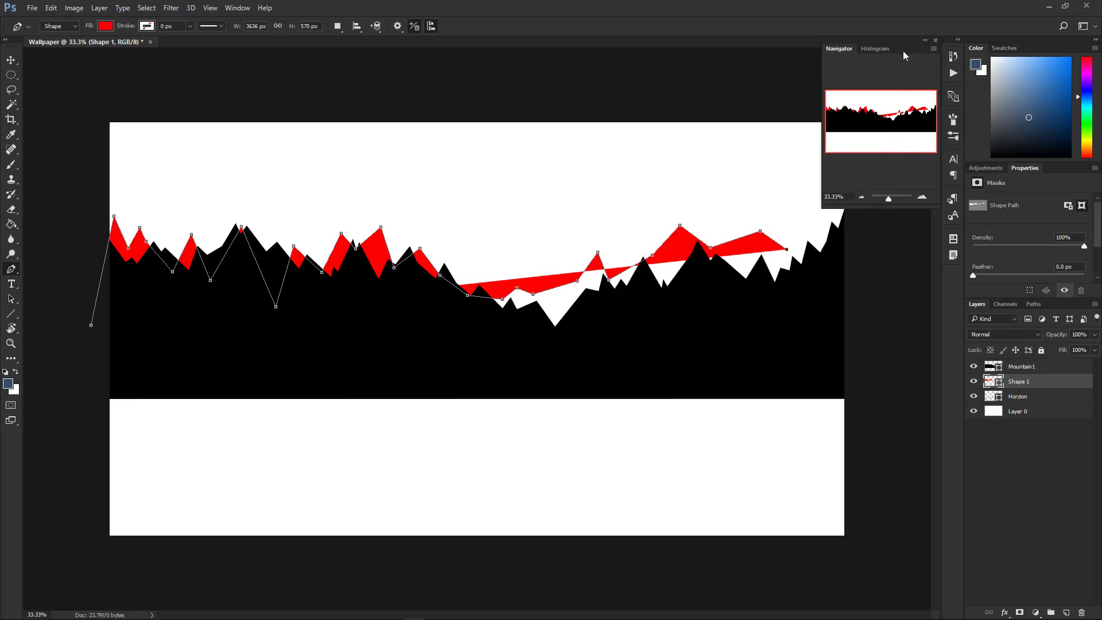
Step: Run the red outline over a last high peak, past the canvas's right edge, and close it along the mountains' base
drag(896, 42, 555, 379)
click(806, 226)
click(821, 195)
click(842, 210)
click(858, 236)
click(882, 388)
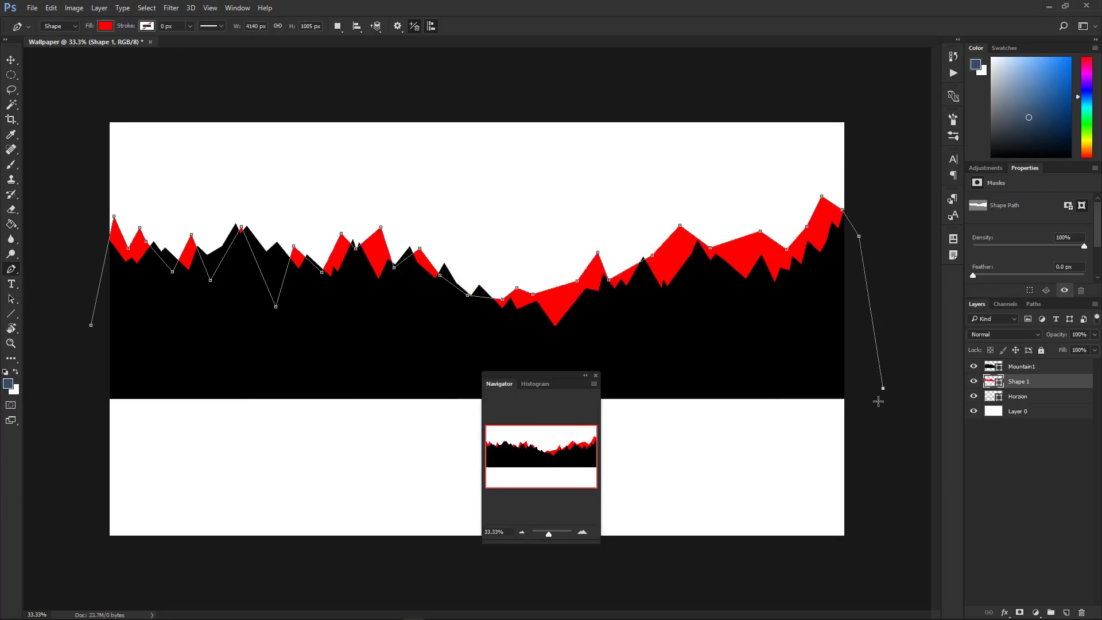
click(83, 387)
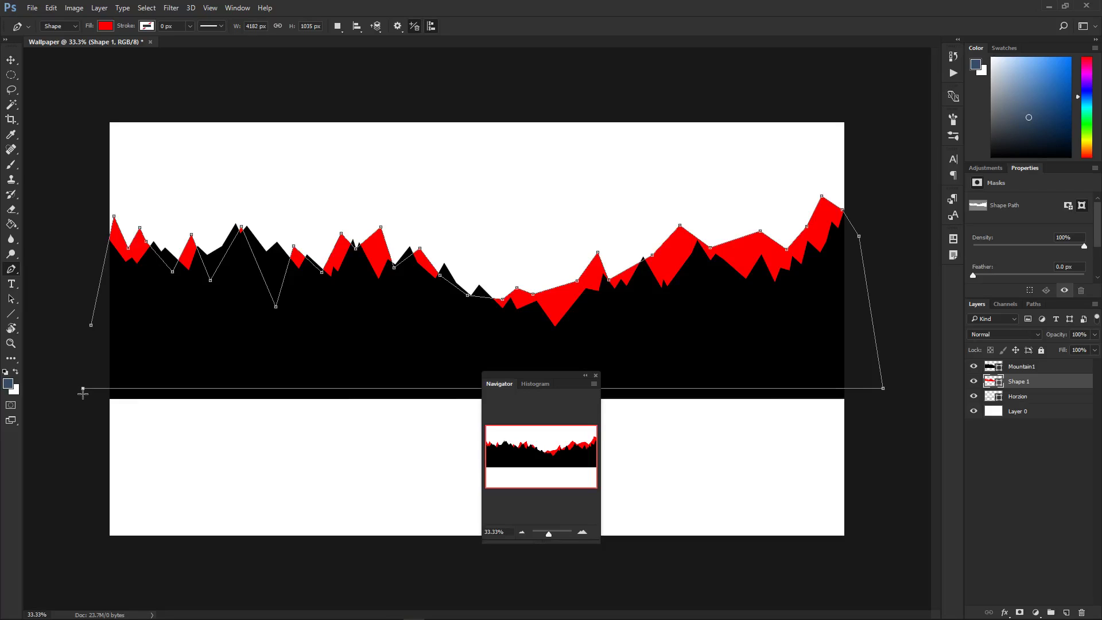
click(90, 325)
Step: Add a new layer below the red mountain shape and set the Pen tool's fill to a medium light blue
click(1067, 612)
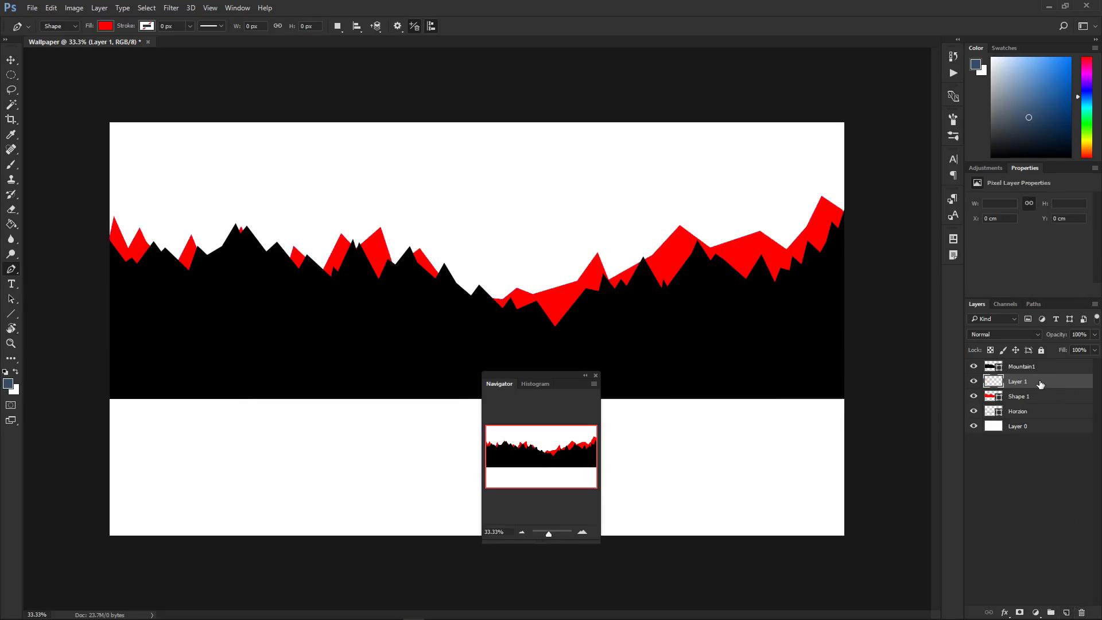
drag(1040, 383, 1040, 401)
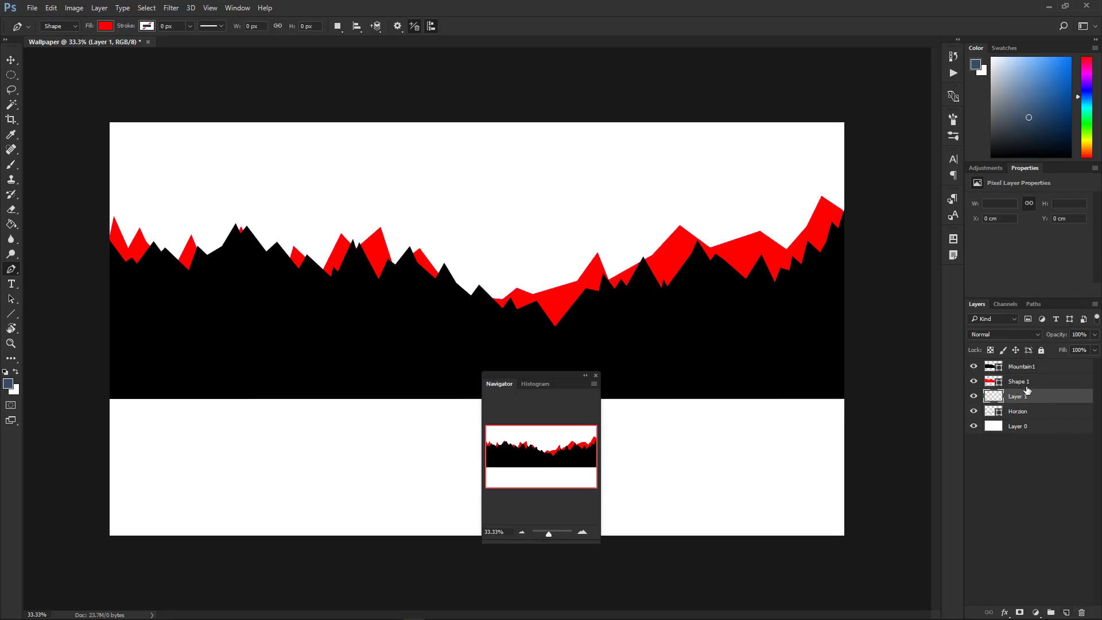
click(103, 26)
click(82, 99)
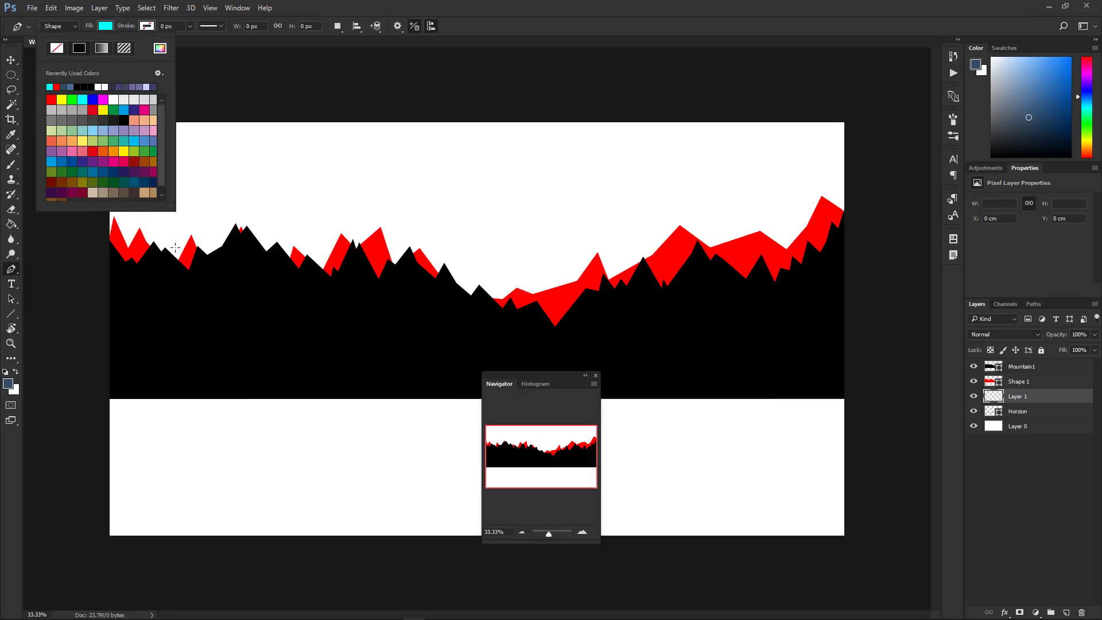
click(123, 110)
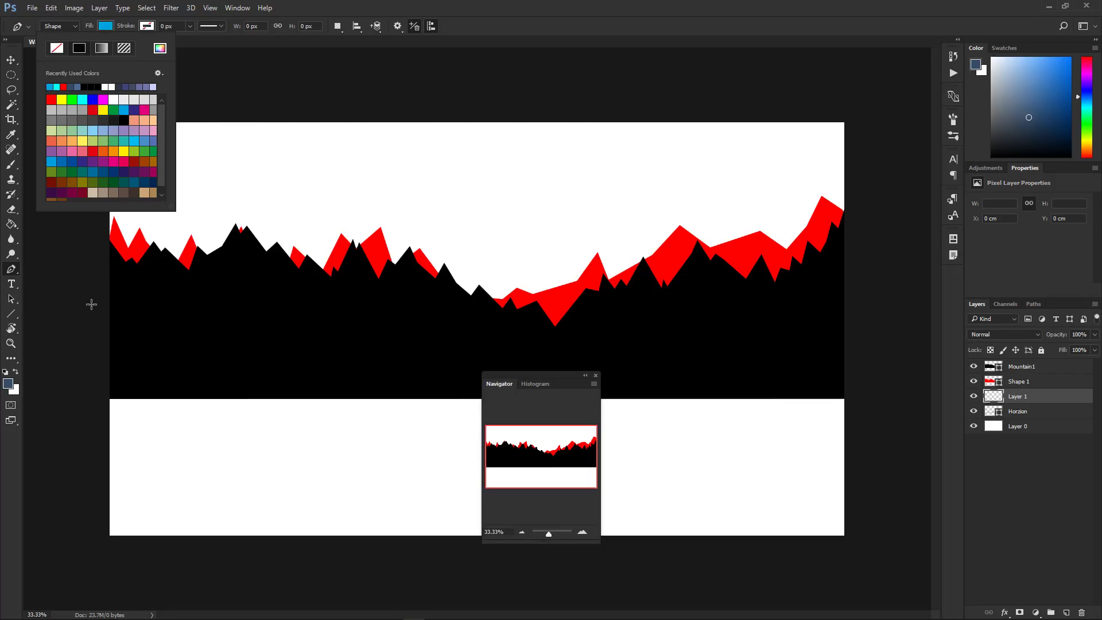
Step: Start a blue mountain outline outside the canvas's left edge, with jagged peaks rising above the left part of the red ridge
click(89, 285)
shift+click(115, 198)
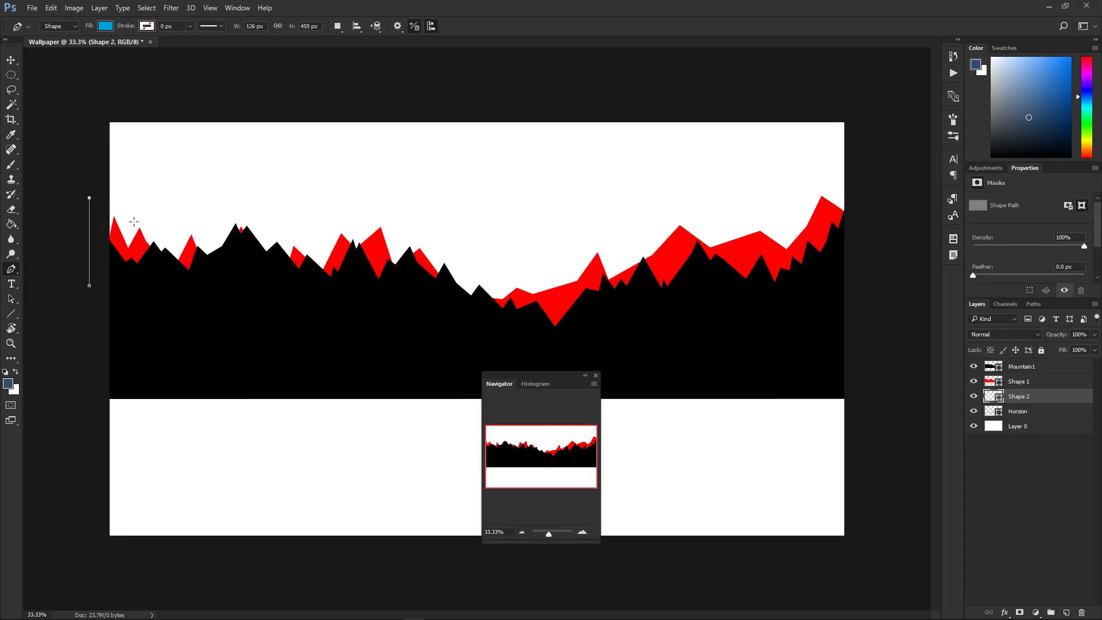
key(ctrl+z)
click(118, 197)
click(143, 247)
click(168, 209)
click(214, 247)
click(267, 191)
click(280, 225)
click(294, 254)
click(332, 225)
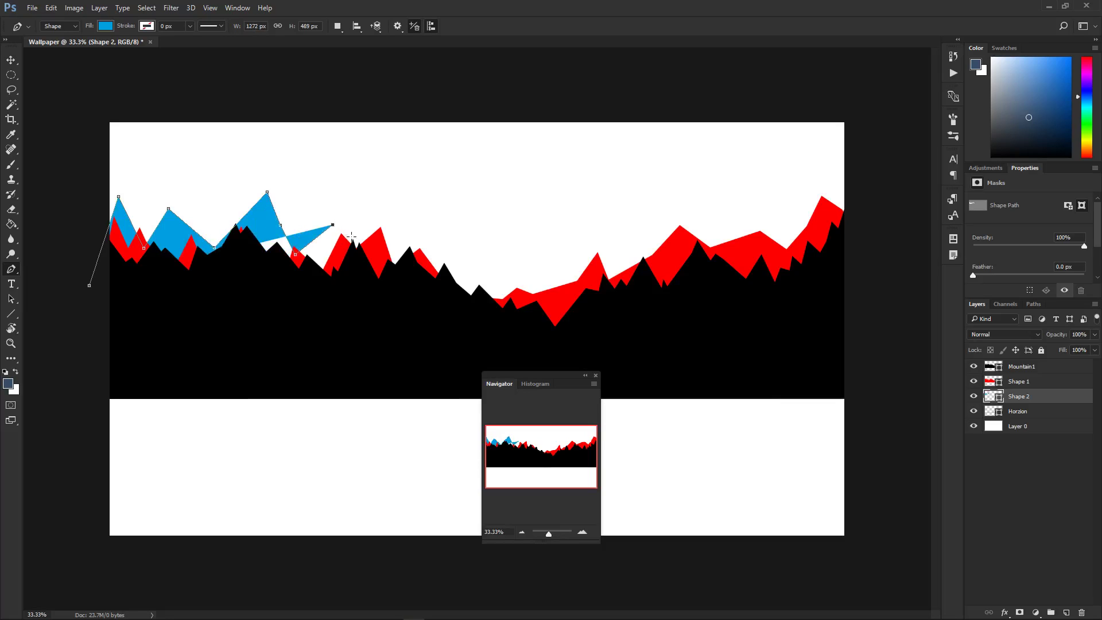
Step: Carry the blue outline down behind the black ridge and across the low central dip of the mountains
click(351, 236)
click(364, 269)
click(383, 309)
click(432, 244)
click(463, 265)
click(484, 290)
click(541, 279)
click(558, 284)
click(577, 307)
Step: Run the blue outline up over the peaks on the right half and past the canvas's right edge
click(639, 252)
click(654, 272)
click(701, 218)
click(726, 234)
click(741, 253)
click(780, 215)
click(801, 223)
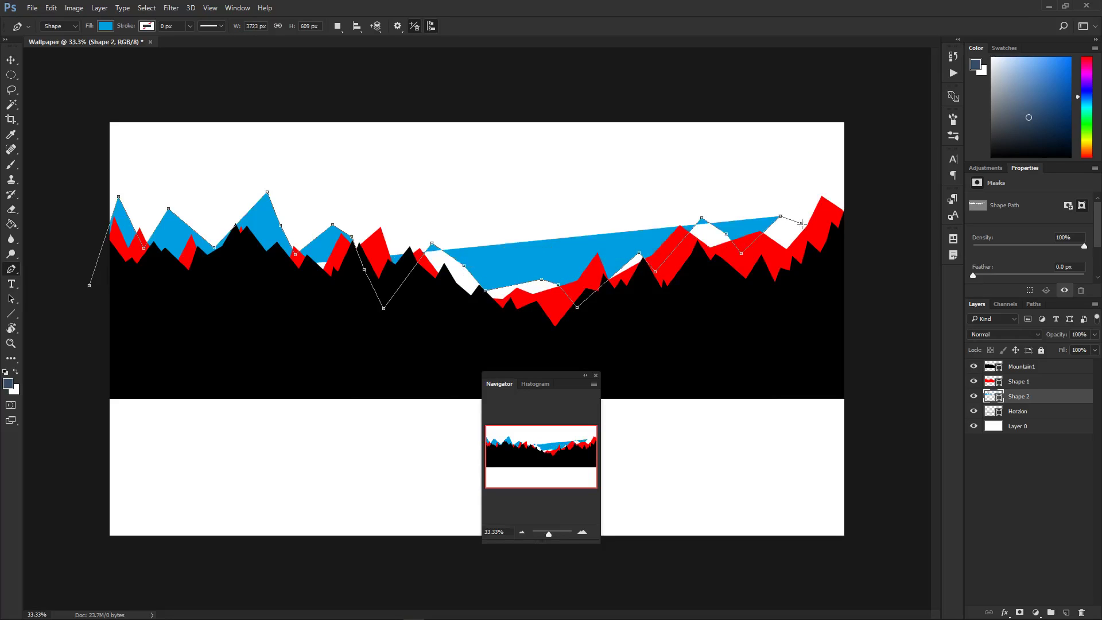
click(830, 186)
click(839, 178)
click(873, 230)
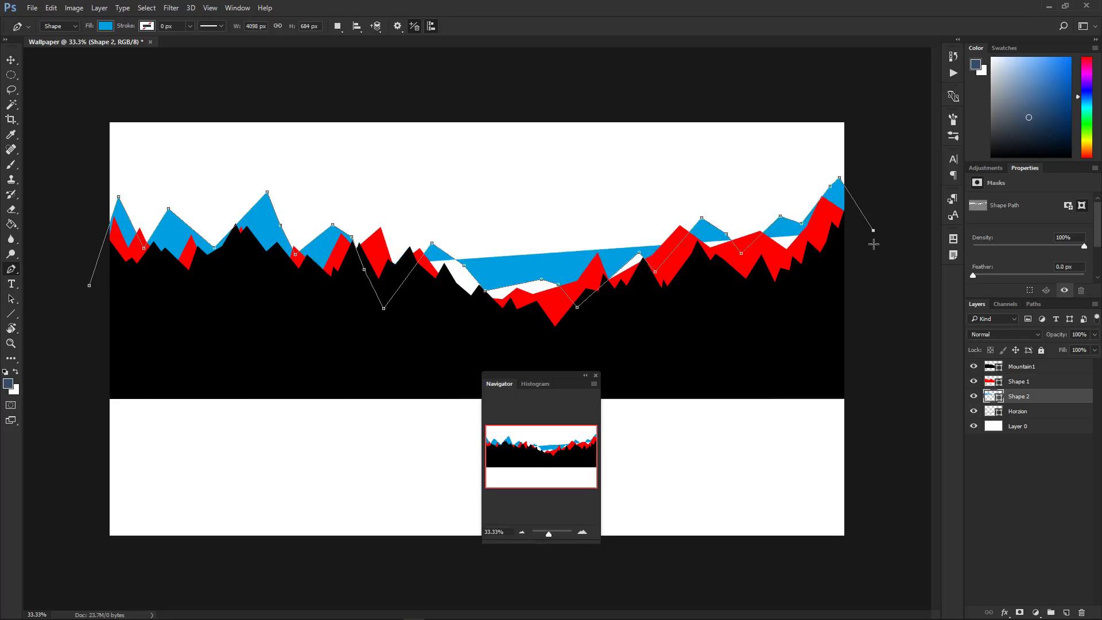
Step: Close the blue outline with a straight base running behind the black mountains to its starting point outside the left edge
click(882, 366)
click(72, 384)
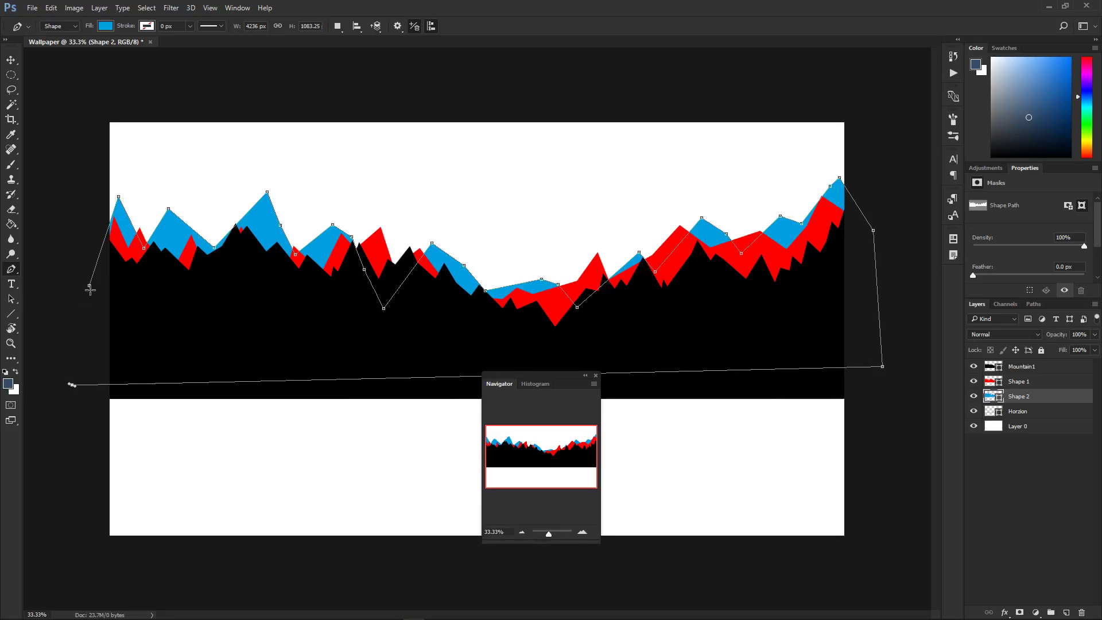
key(ctrl+z)
click(85, 365)
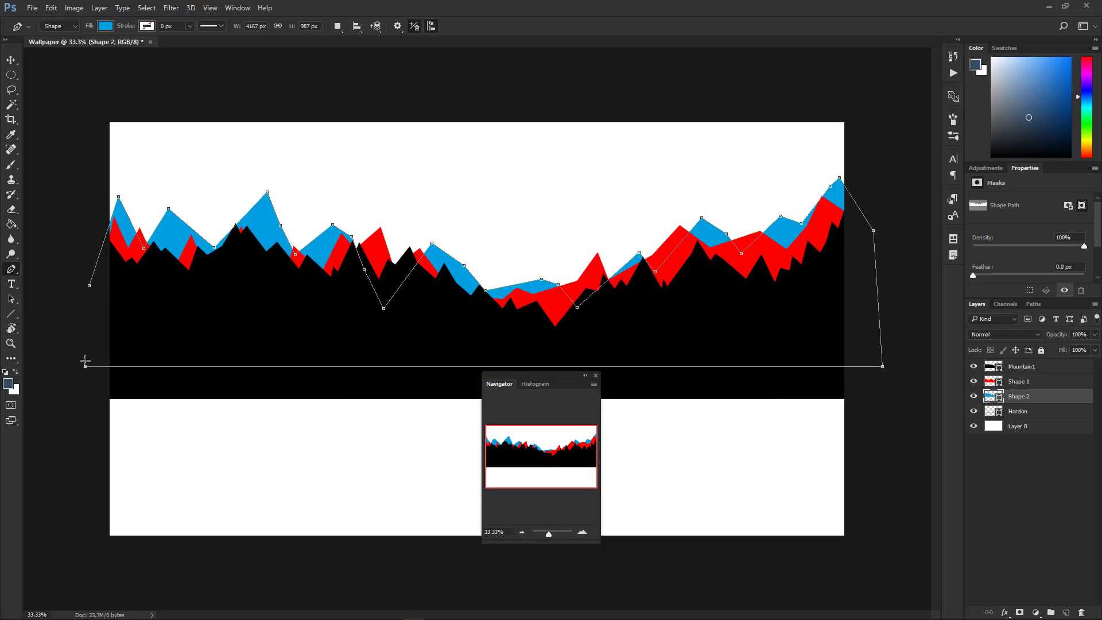
click(89, 286)
Step: Add a new layer below the blue mountain shape and set the Pen tool's fill to bright green
click(1066, 612)
drag(1017, 399, 1017, 418)
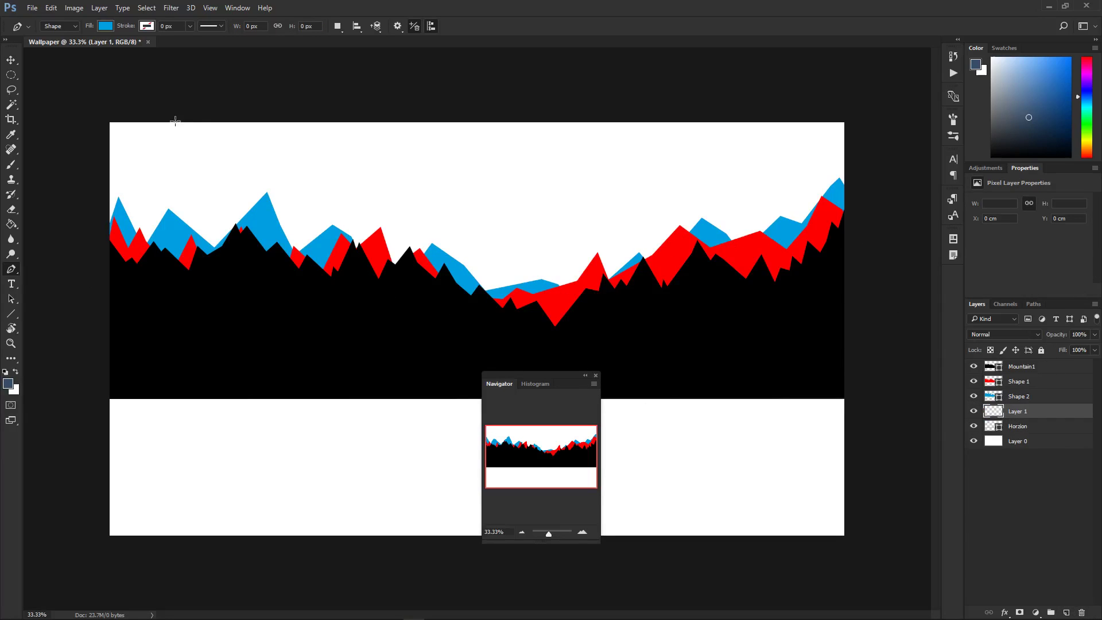
click(105, 26)
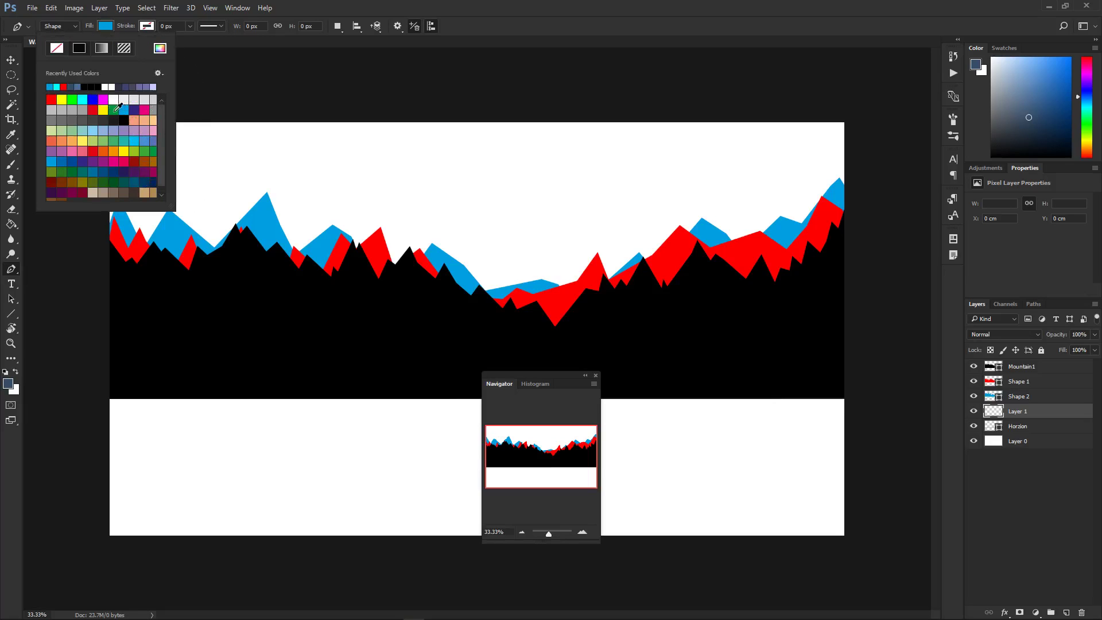
click(71, 99)
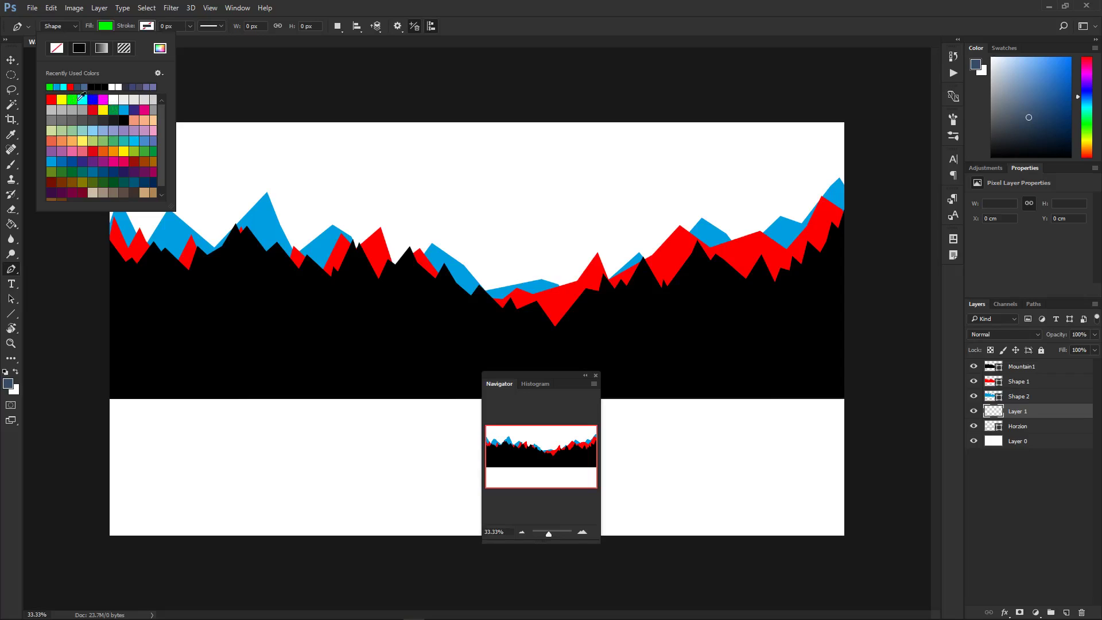
click(76, 298)
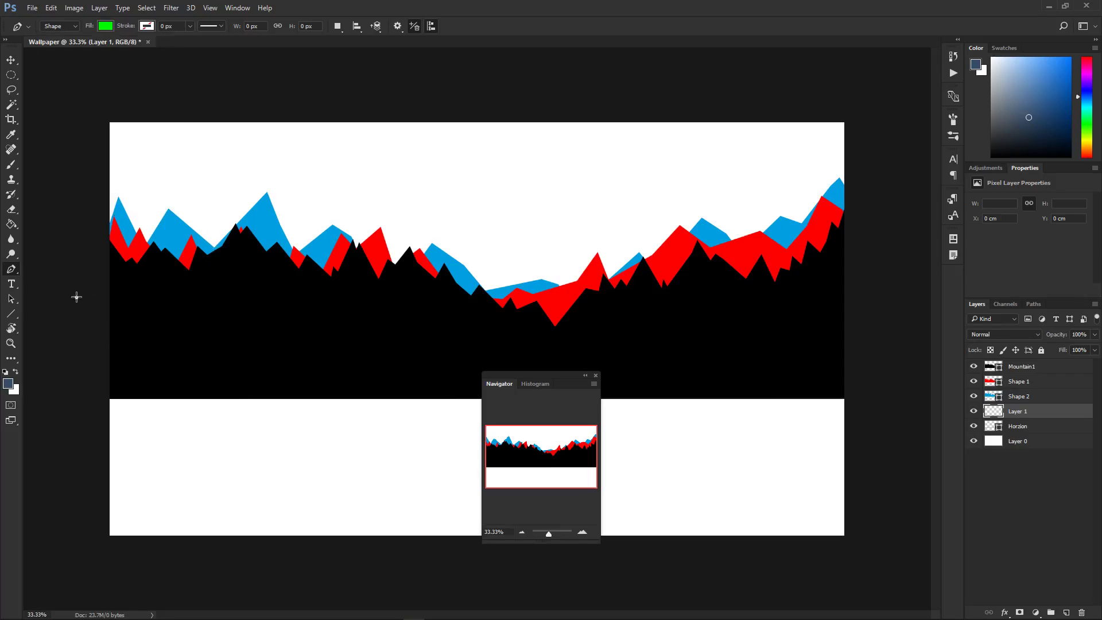
Step: Start a green mountain outline outside the canvas's left edge with a first peak rising above the blue one
click(76, 297)
click(112, 168)
click(142, 217)
click(167, 197)
click(195, 208)
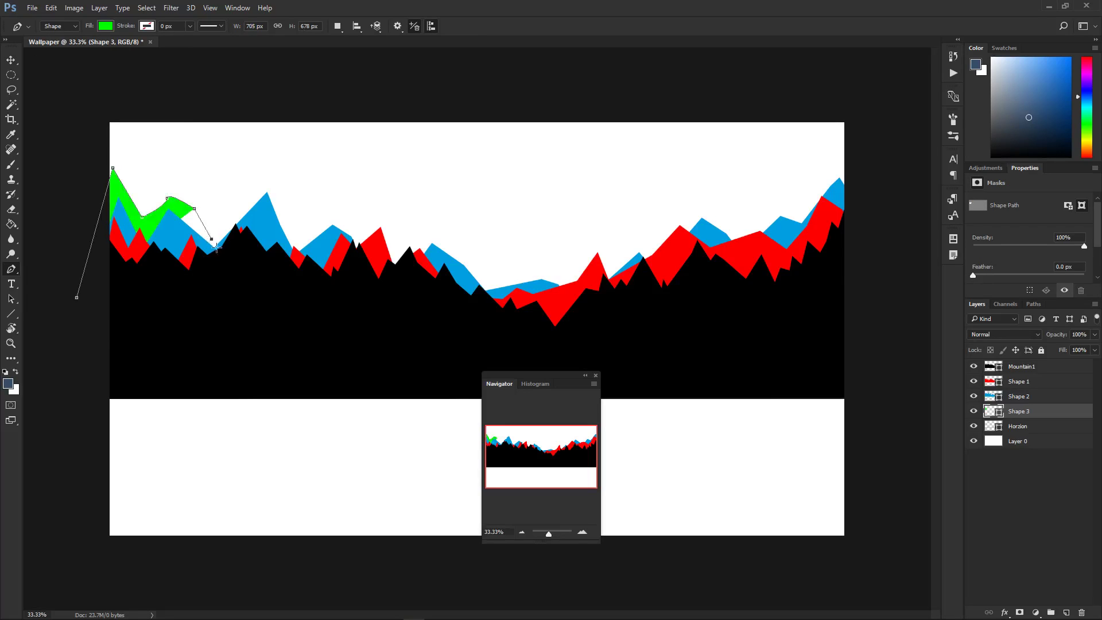
click(212, 239)
key(ctrl+z)
key(ctrl+z)
key(ctrl+z)
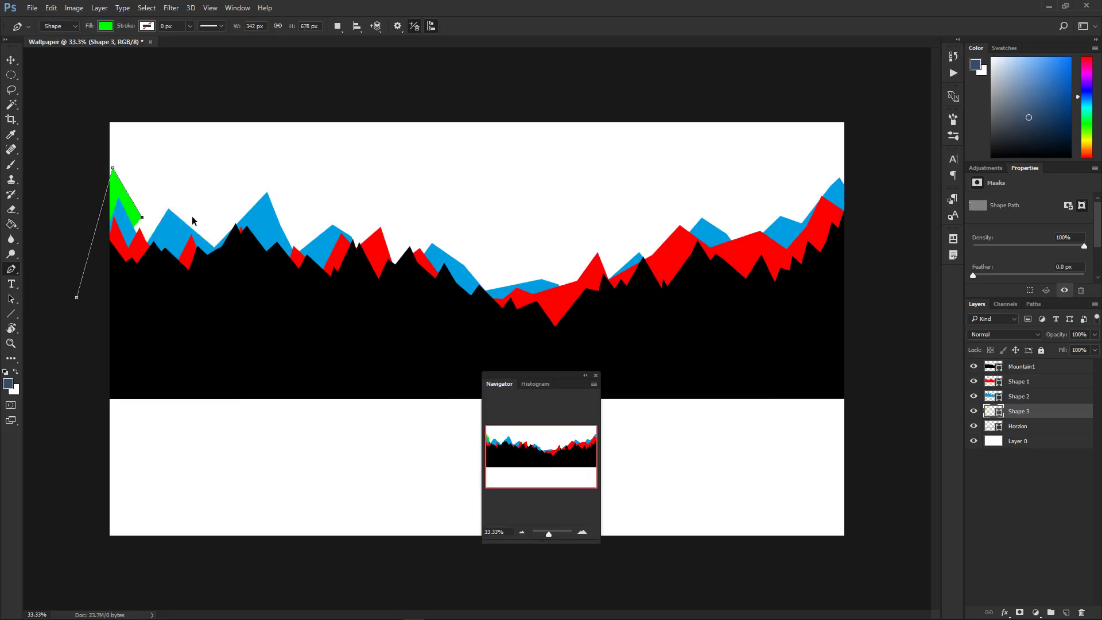
Step: Extend the green outline over a second peak, down behind the black ridge and up to a third peak
click(179, 189)
click(202, 234)
click(224, 284)
click(255, 191)
click(281, 193)
click(306, 256)
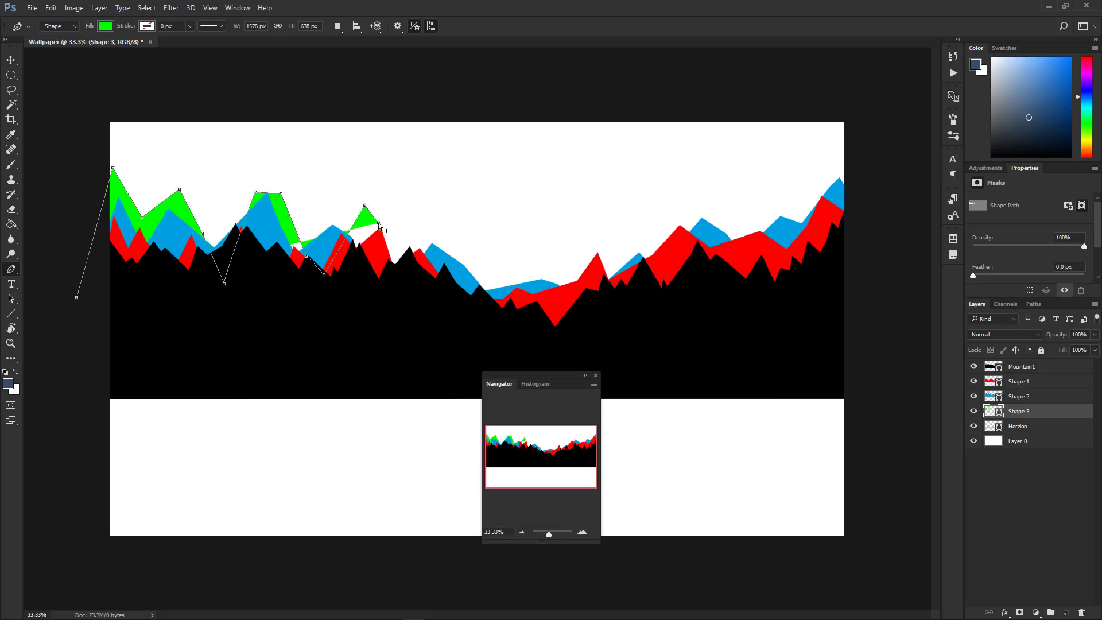
key(ctrl+z)
key(ctrl+z)
Step: Zigzag the green outline over three sharp peaks with deep valleys between them, ending at the central dip
click(298, 288)
click(326, 217)
click(360, 220)
key(ctrl+z)
click(365, 299)
click(398, 215)
click(413, 274)
click(459, 211)
click(487, 265)
click(496, 288)
Step: Continue the green outline over three broad peaks on the right half, dipping behind the red ridge between them
click(562, 221)
click(602, 272)
click(614, 296)
click(648, 225)
click(677, 257)
click(690, 280)
click(758, 208)
click(782, 250)
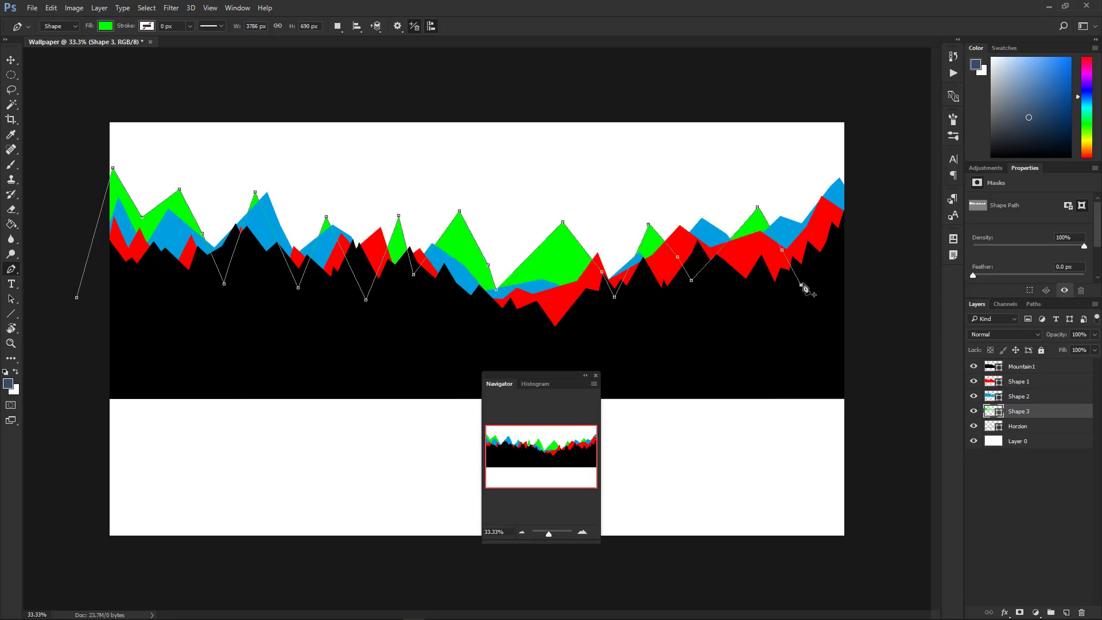
Step: Run the green outline over a last peak beyond the canvas's right edge and close it along the mountains' base
click(800, 285)
click(850, 186)
click(879, 249)
click(887, 299)
click(896, 326)
click(894, 377)
click(75, 367)
click(76, 297)
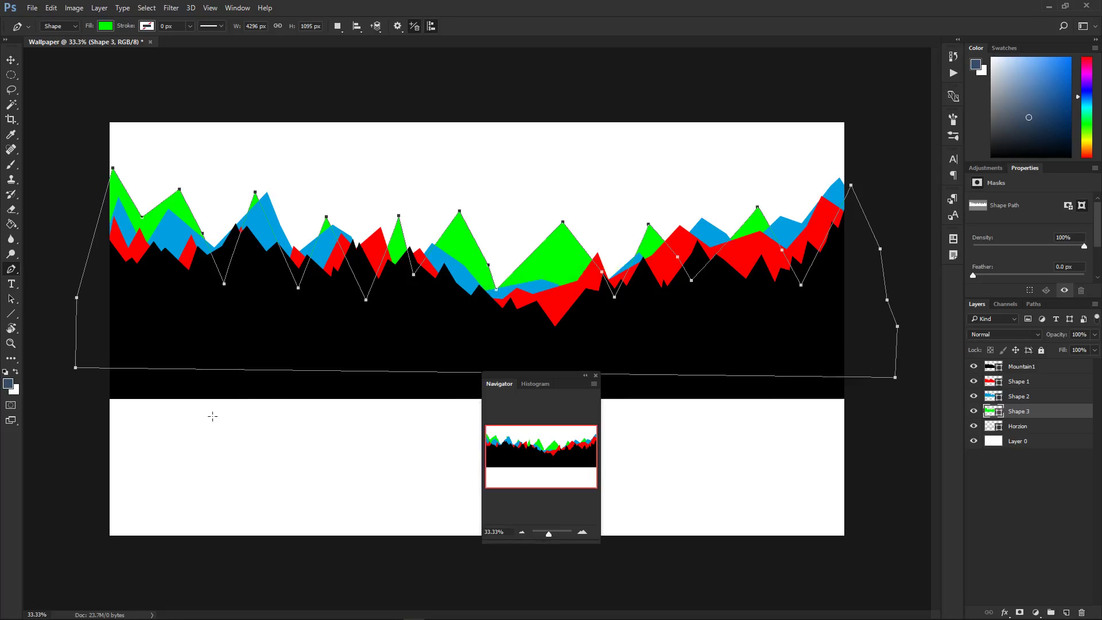
Step: Rename the red shape layer Mountain2 and the blue shape layer Mountain3
click(1042, 398)
double_click(1031, 382)
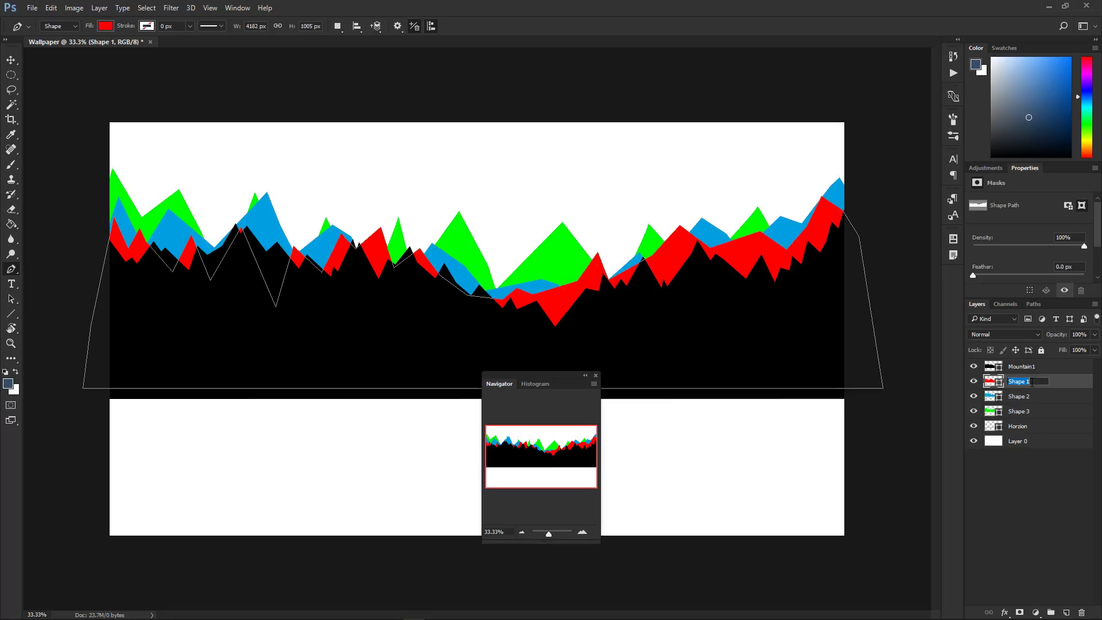
text(Mountain2)
double_click(1020, 396)
text(Mountain3)
key(Return)
Step: Rename the green shape layer Mountain4
click(1020, 417)
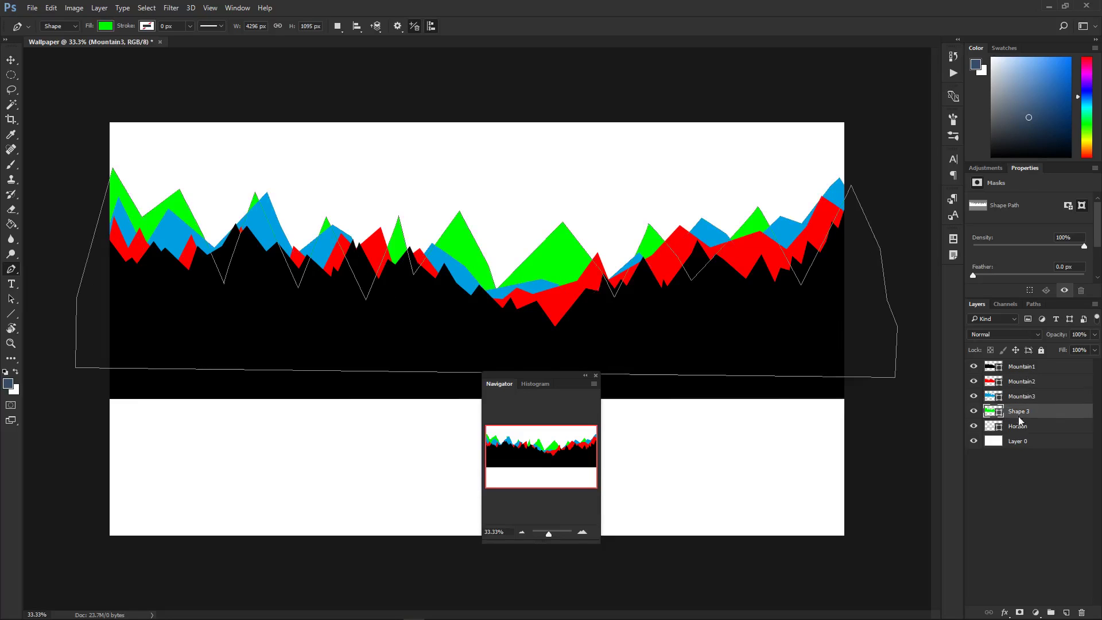
double_click(1022, 416)
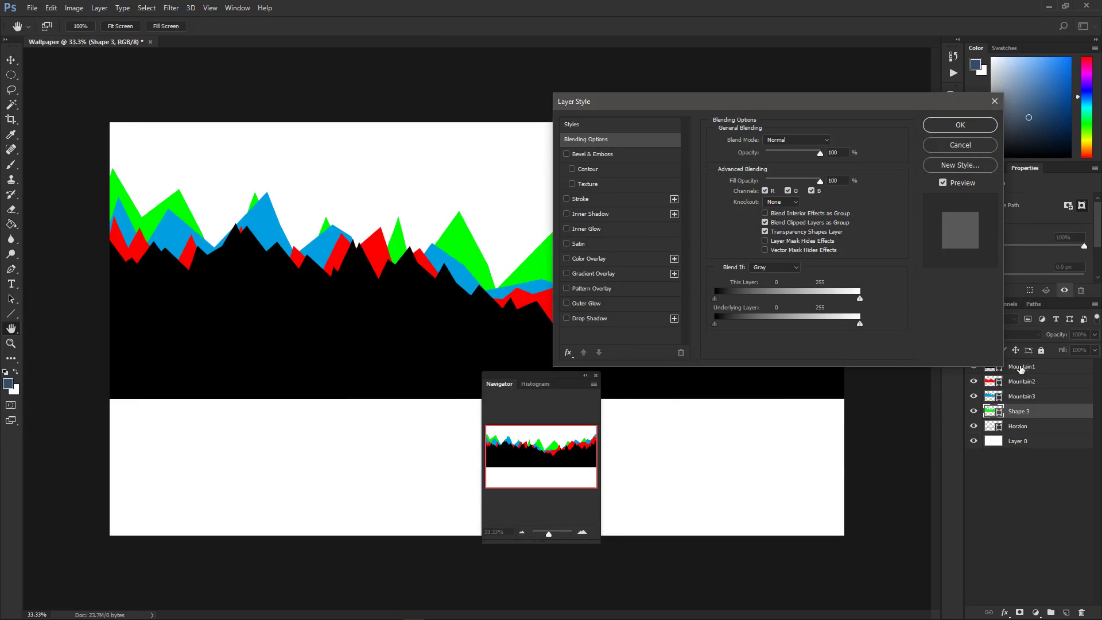
click(970, 144)
double_click(1017, 411)
text(Mountain4)
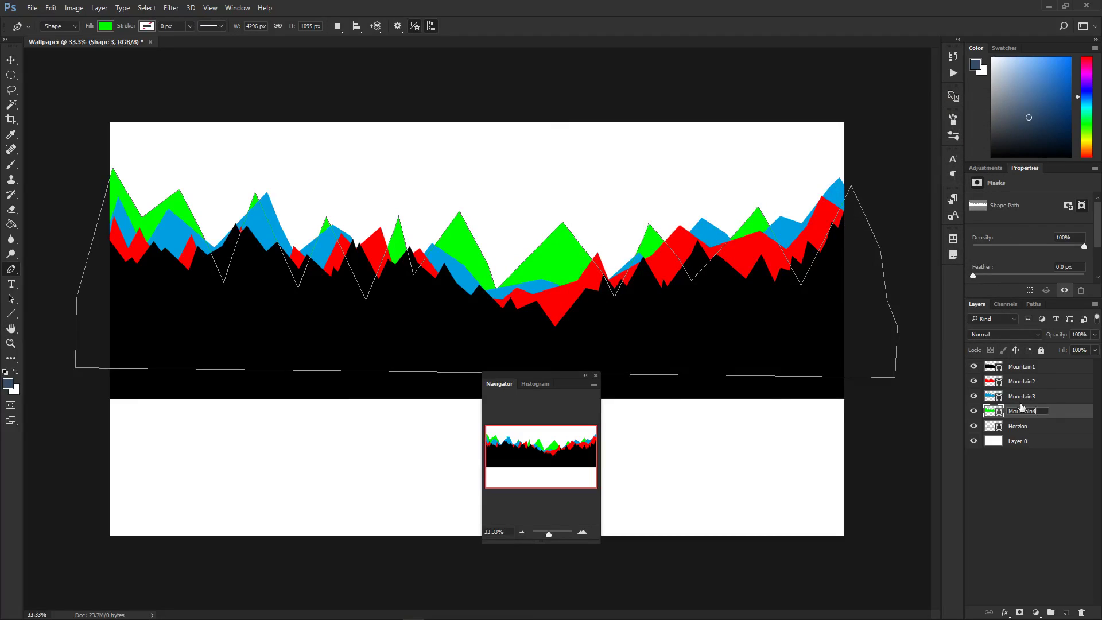
key(Return)
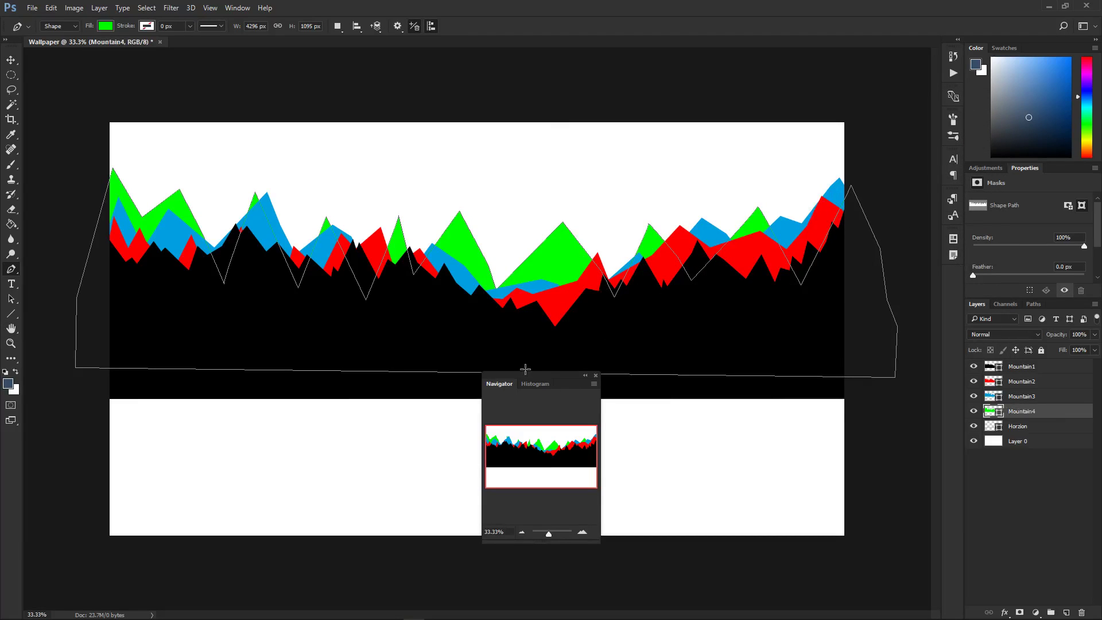
drag(524, 371, 65, 60)
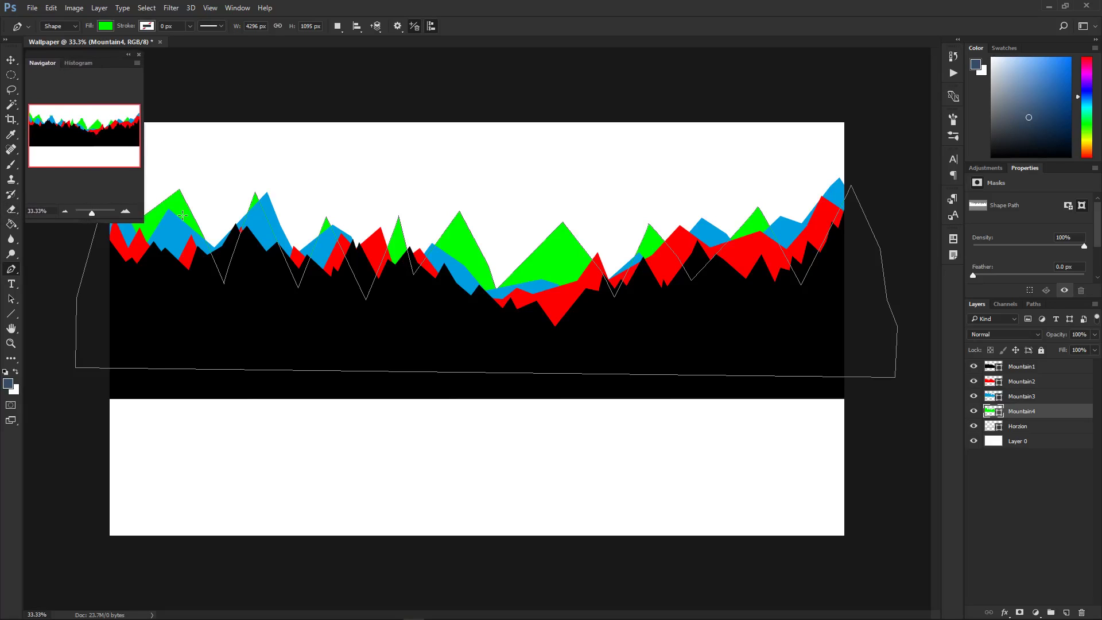
click(1027, 440)
click(1033, 411)
click(1051, 481)
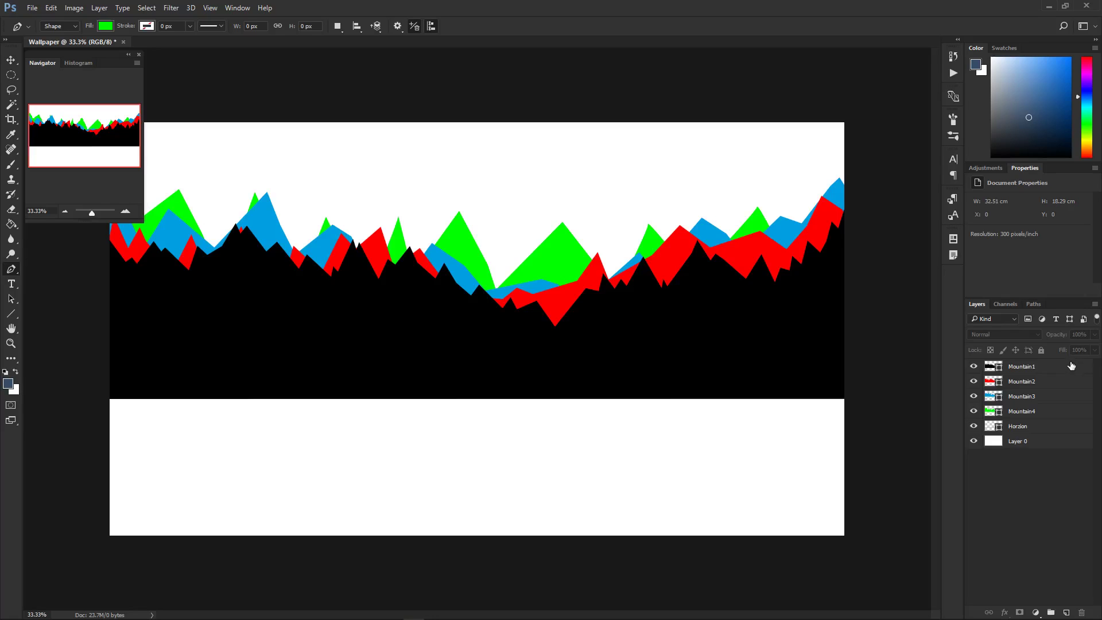
click(1027, 368)
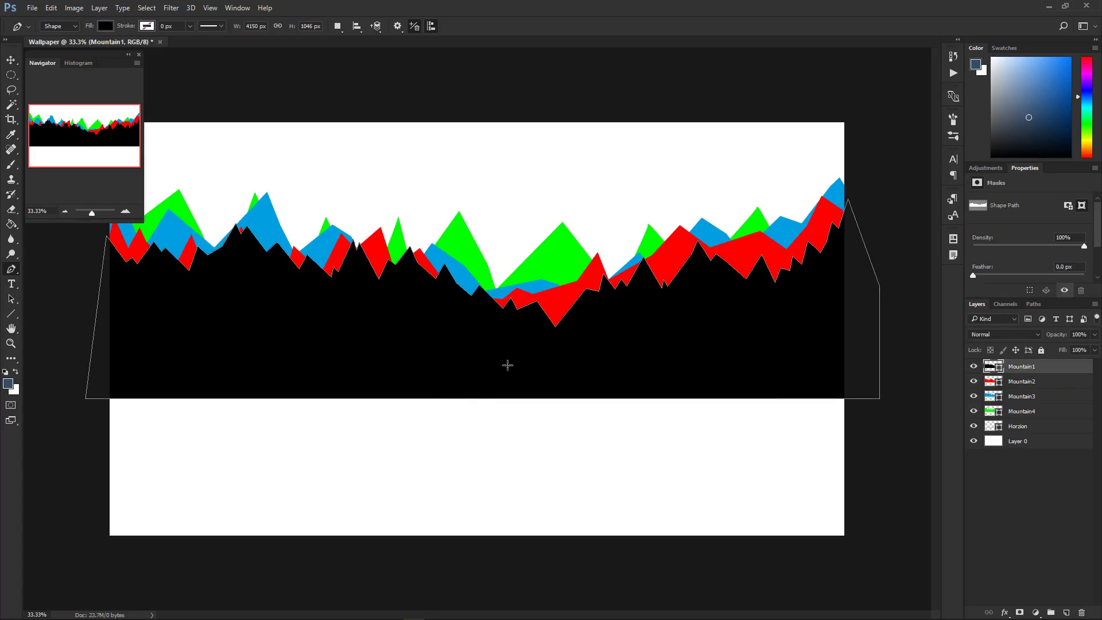
drag(80, 52, 874, 18)
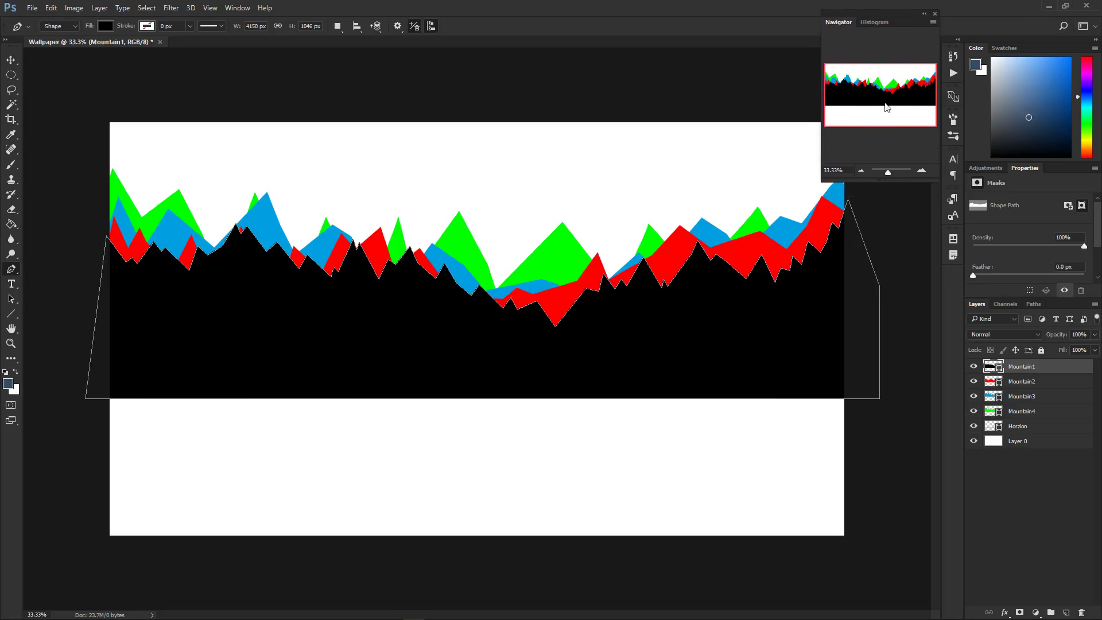
Step: Deselect all layers and reset the foreground and background colours to the default black and white
click(1017, 486)
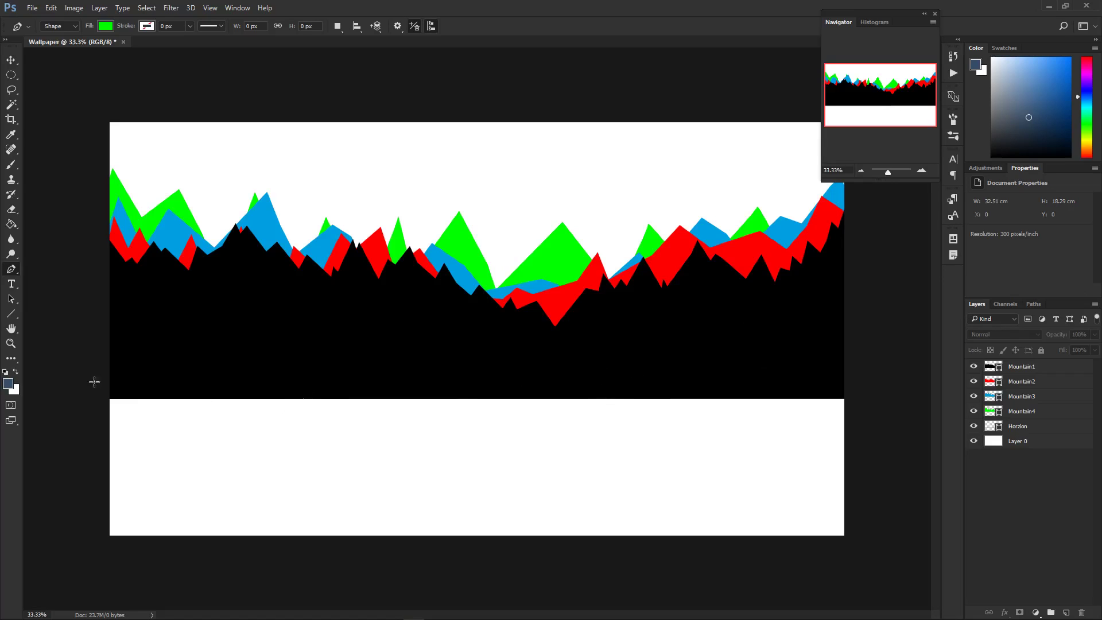
click(9, 383)
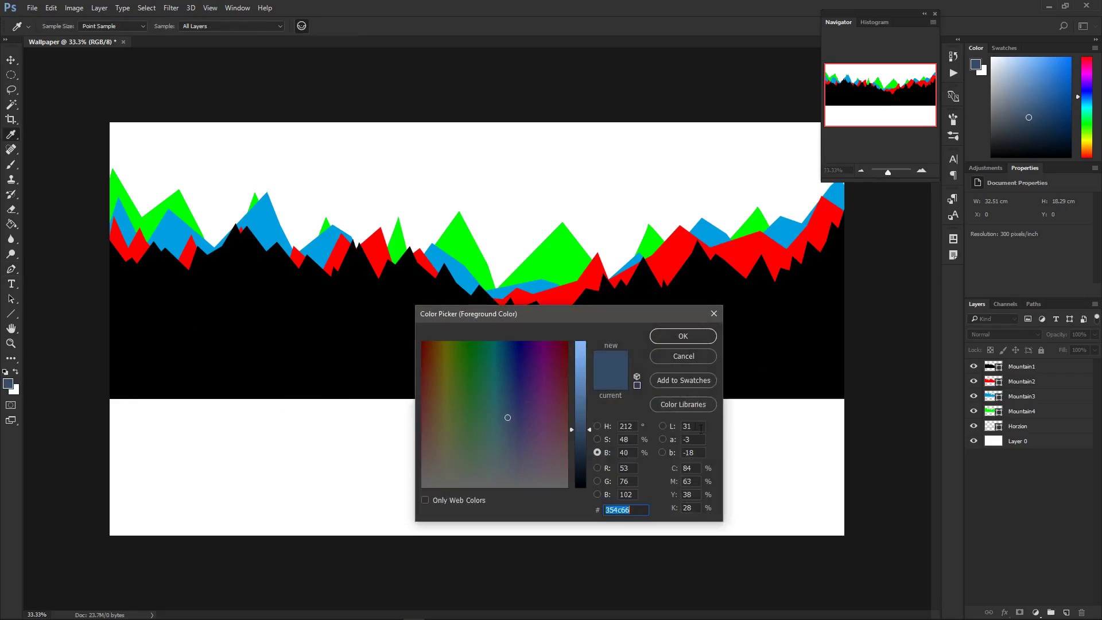
click(694, 357)
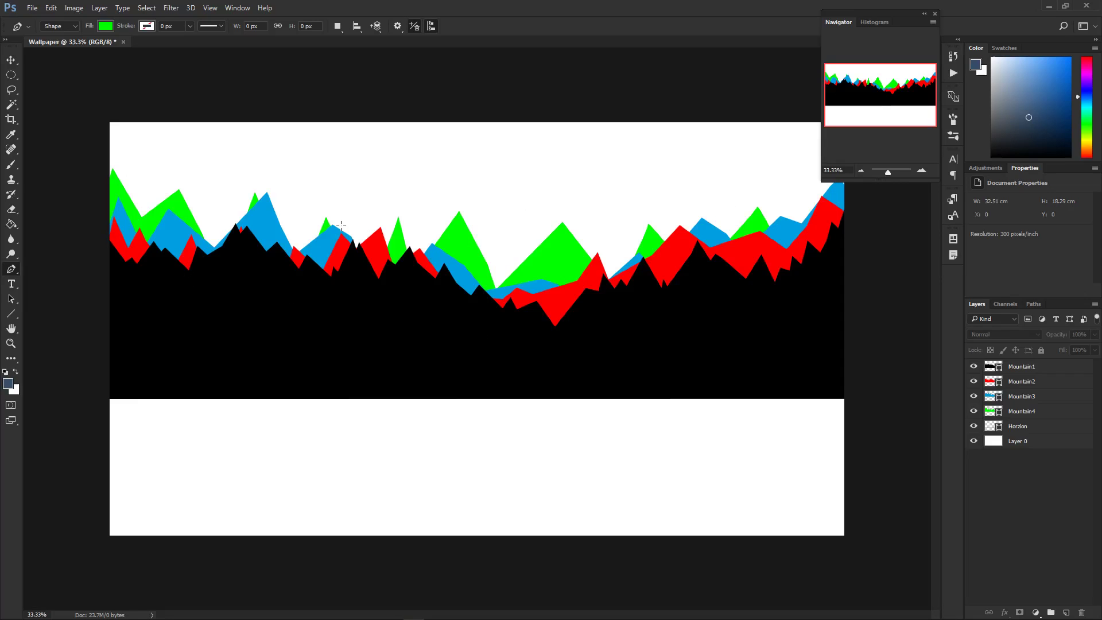
click(5, 371)
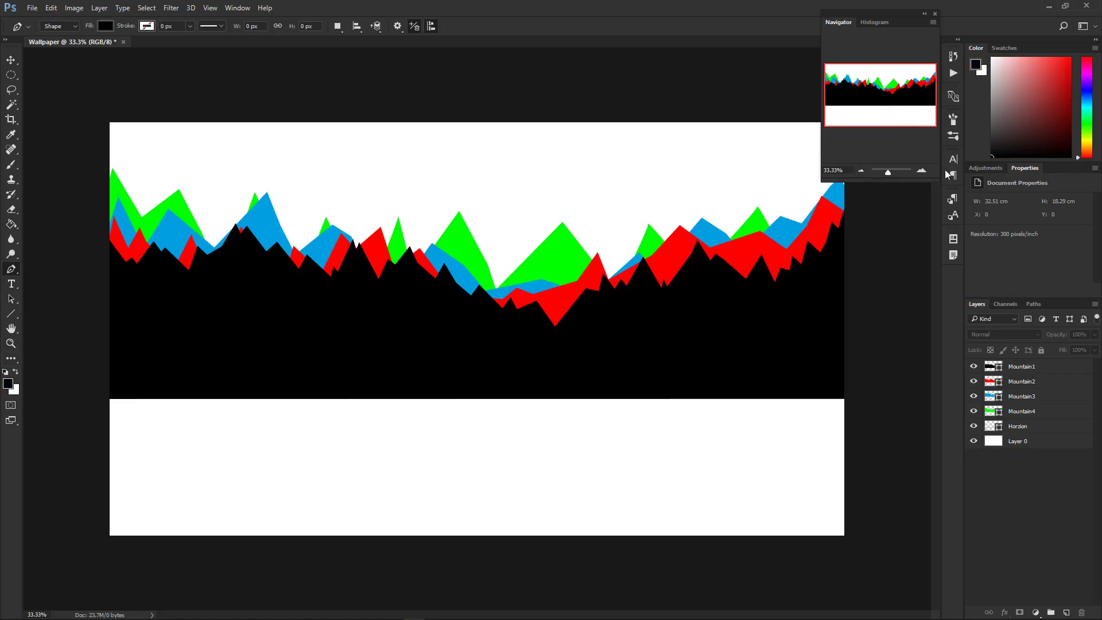
Step: Shorten the floating Navigator to fit its thumbnail and park it over the canvas's lower right corner
drag(901, 15, 903, 456)
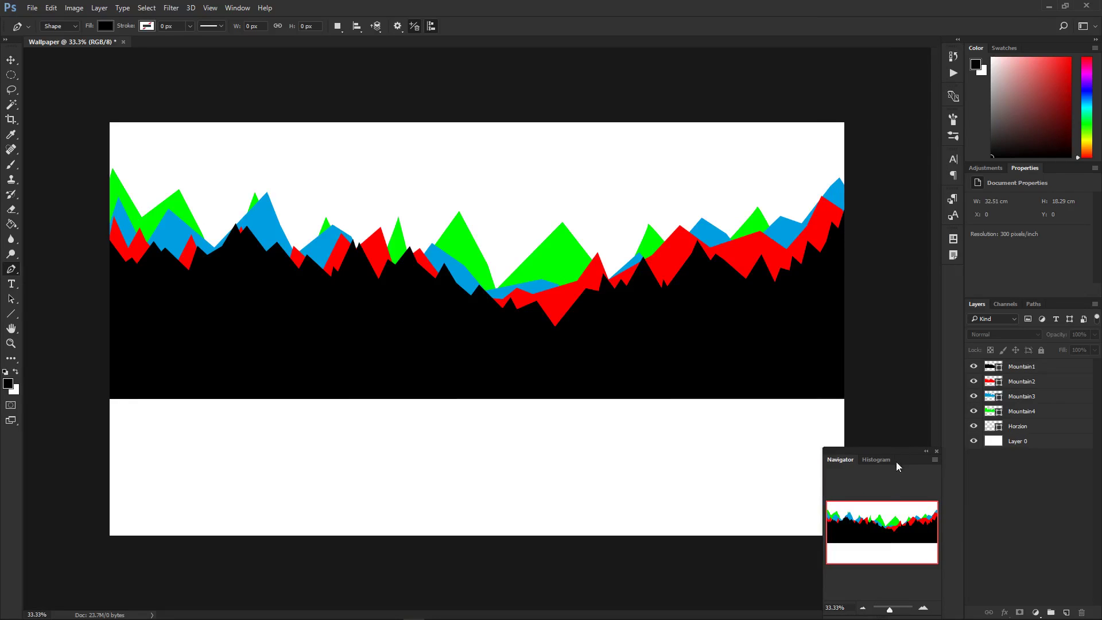
drag(822, 544, 903, 536)
drag(900, 447, 901, 336)
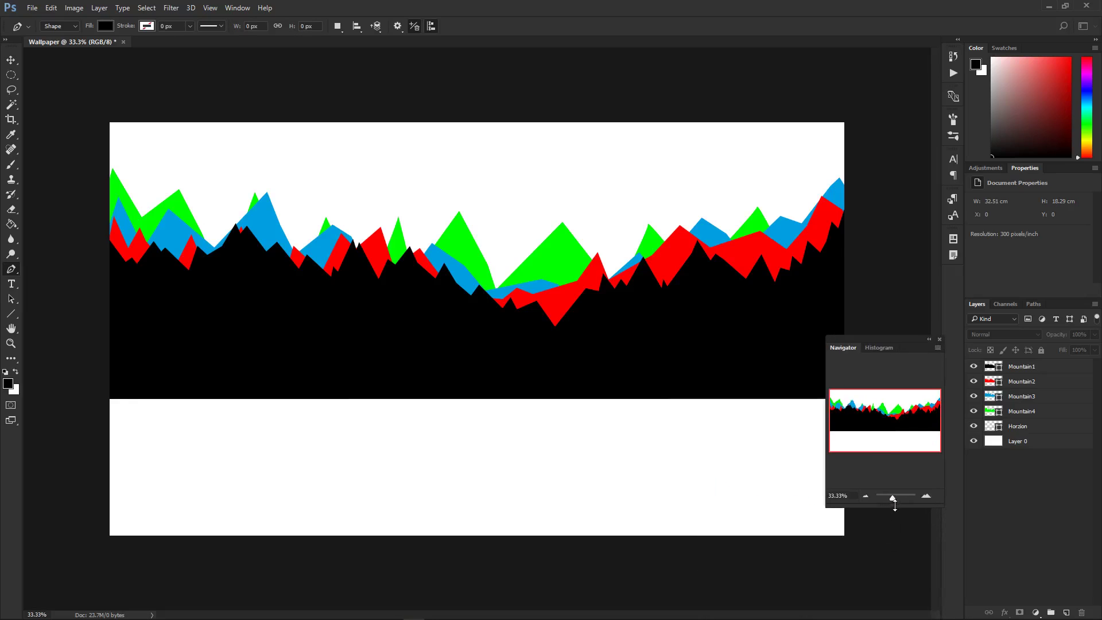
drag(898, 505, 904, 449)
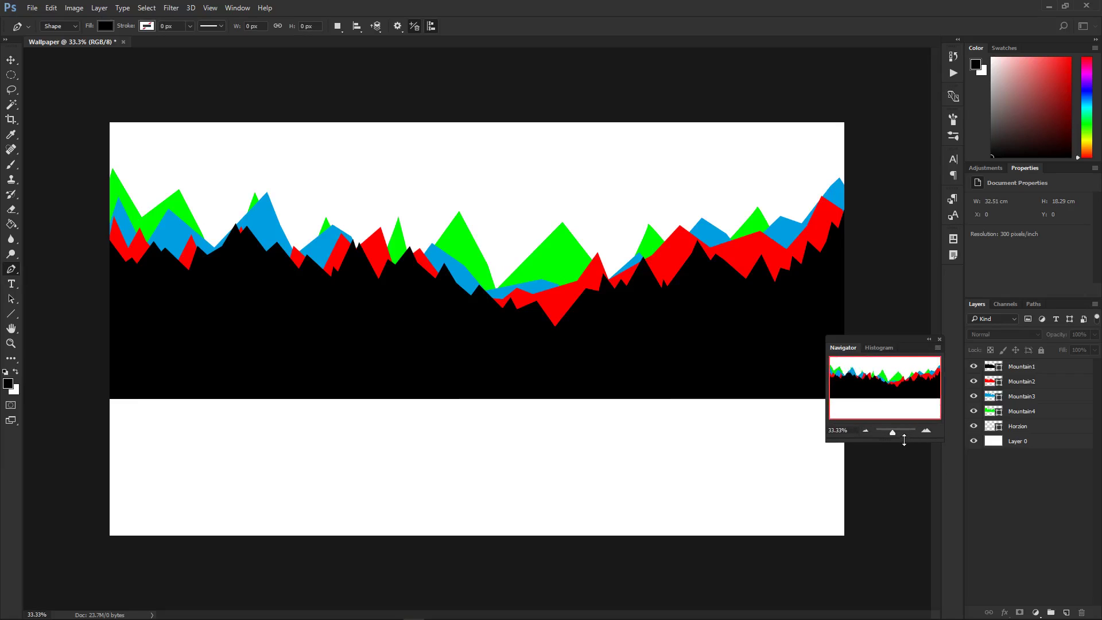
drag(907, 347, 902, 517)
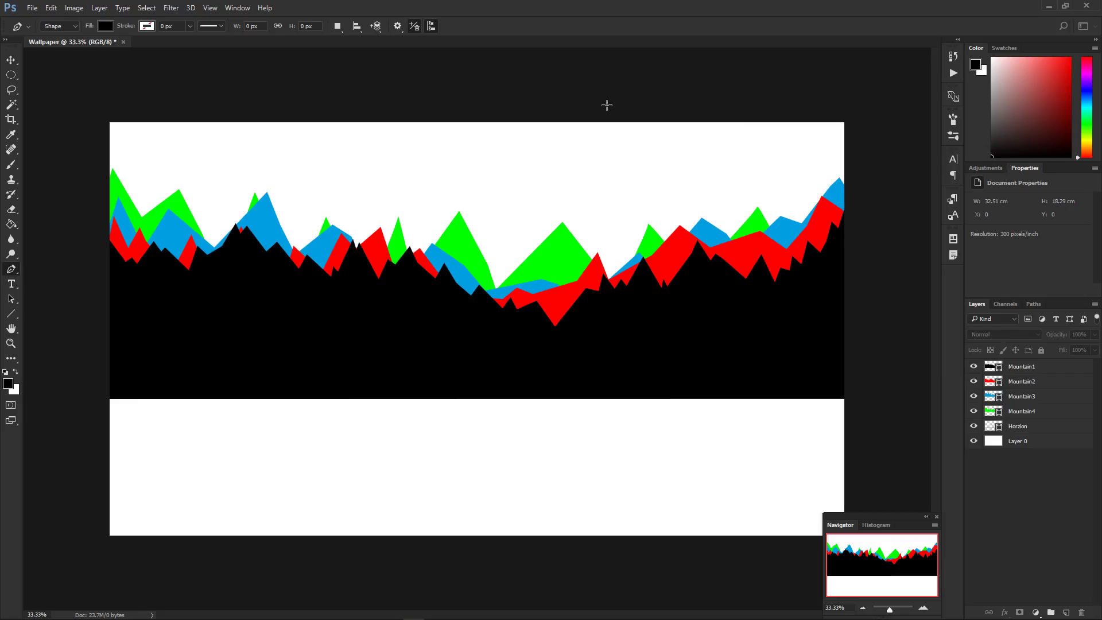